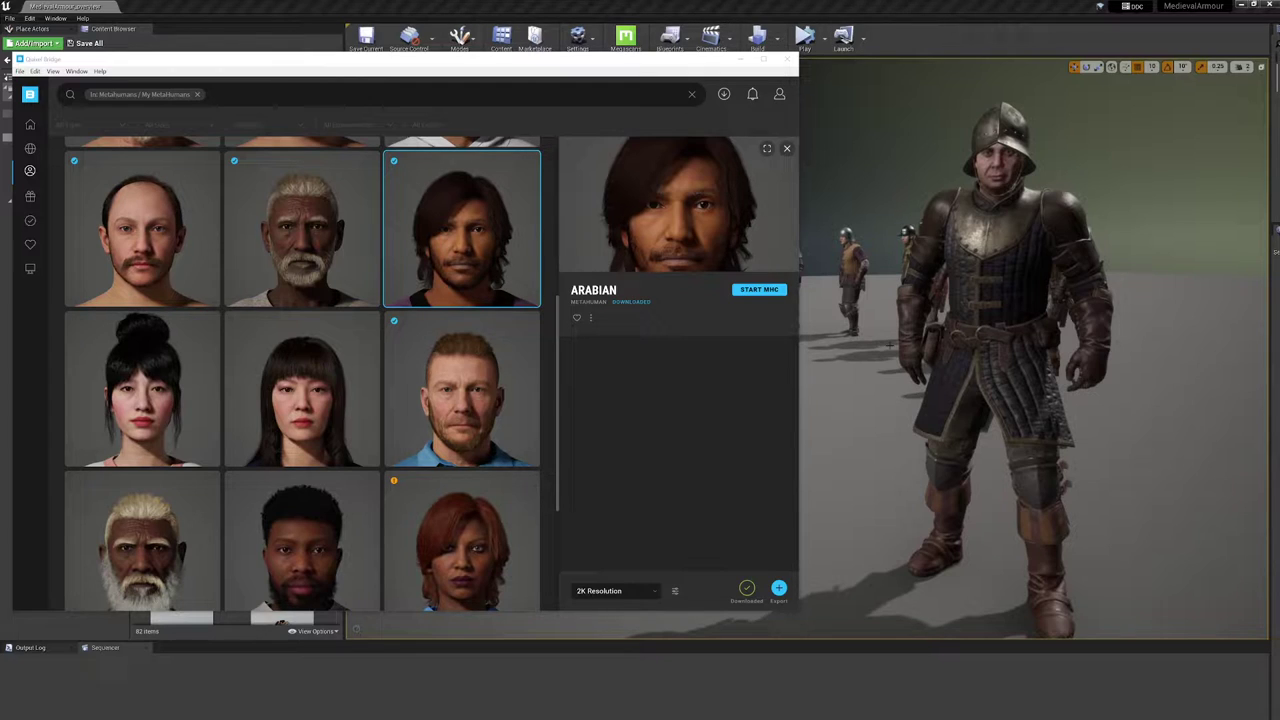
Export the downloaded Wallace_tal_nrm MetaHuman into the MedievalArmour project.
{"action": "left_click", "coordinate": [523, 377]}
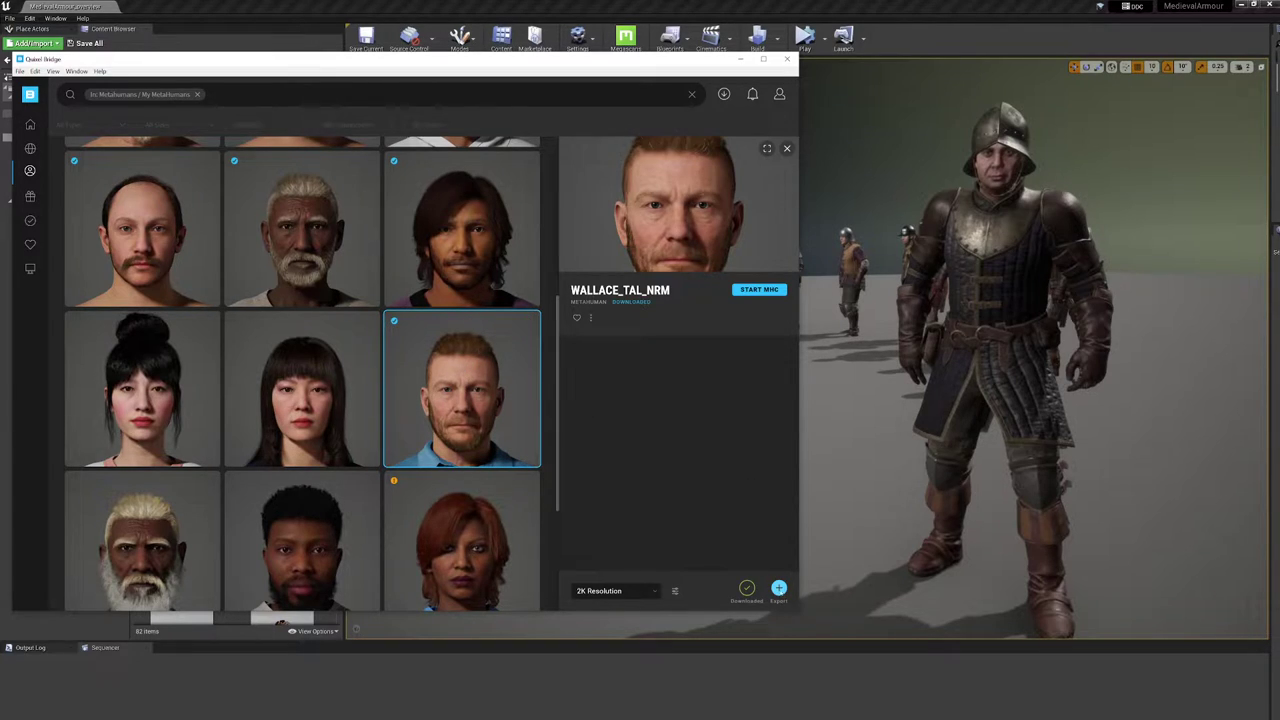
{"action": "left_click", "coordinate": [779, 588]}
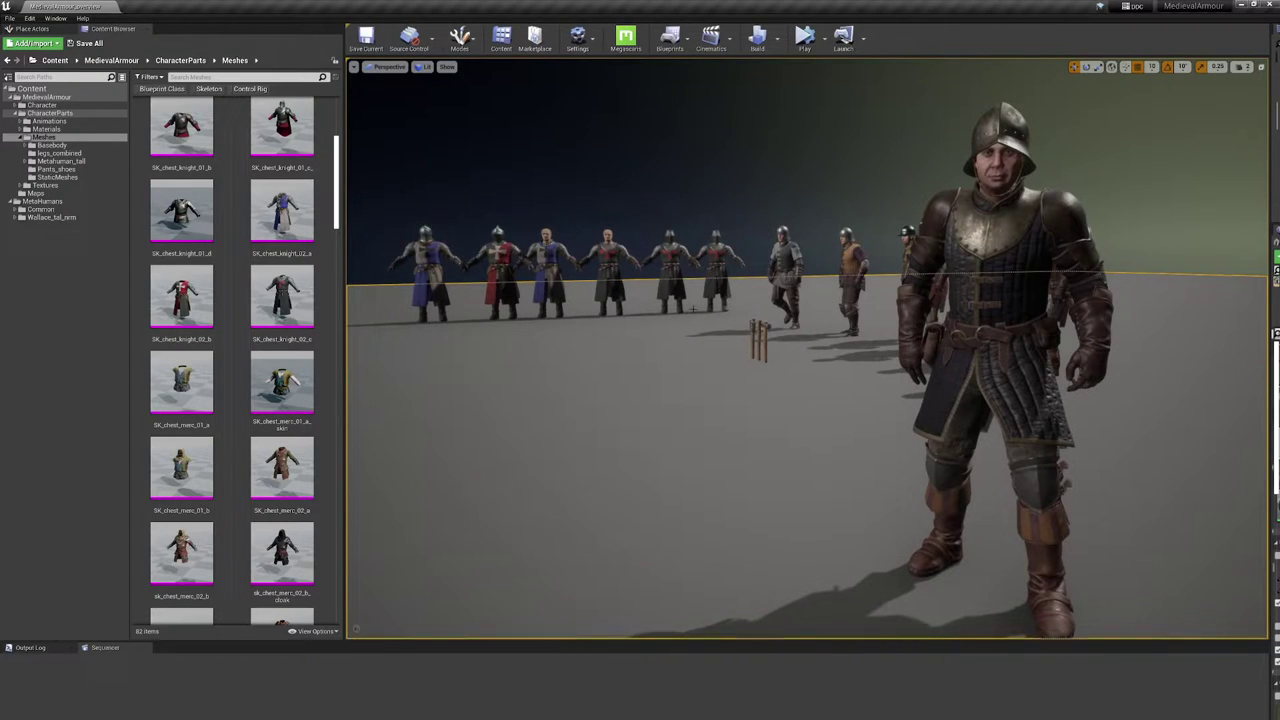
Look over the armour items displayed in the overview map and create a new level from the Default template.
{"action": "right_click_drag", "start_coordinate": [724, 314], "coordinate": [388, 294]}
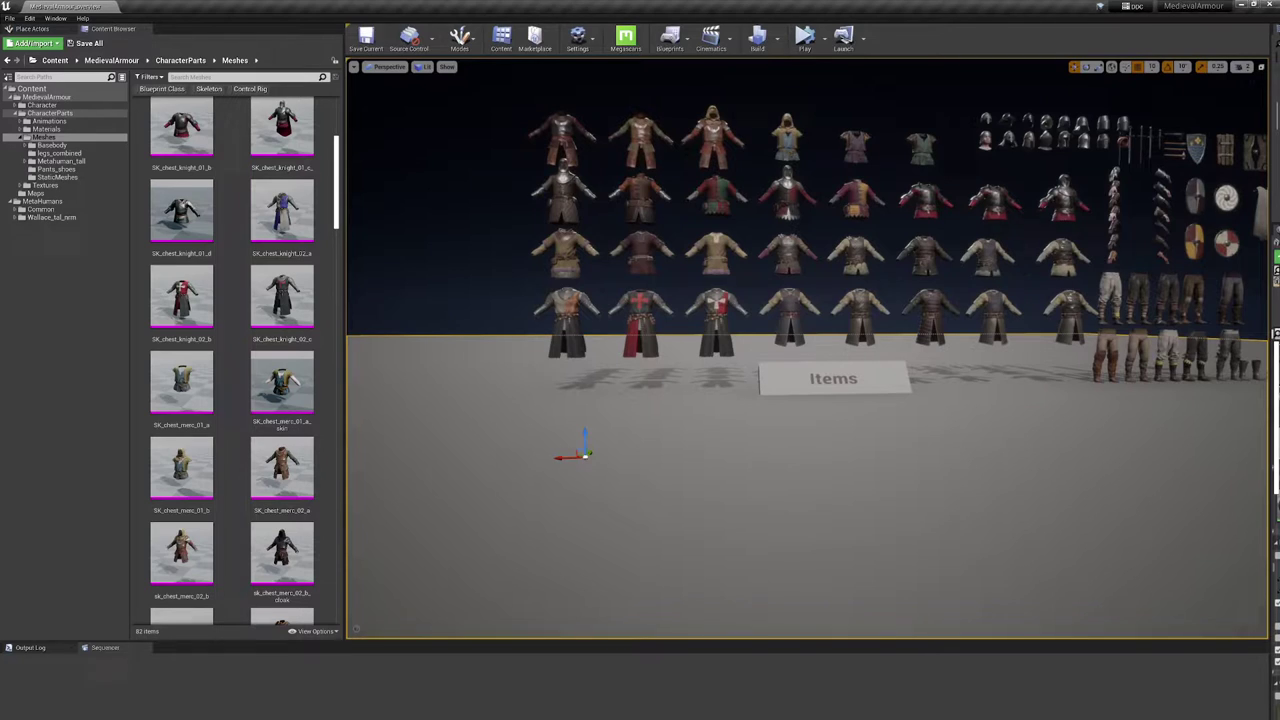
{"action": "right_click_drag", "start_coordinate": [807, 348], "coordinate": [896, 348]}
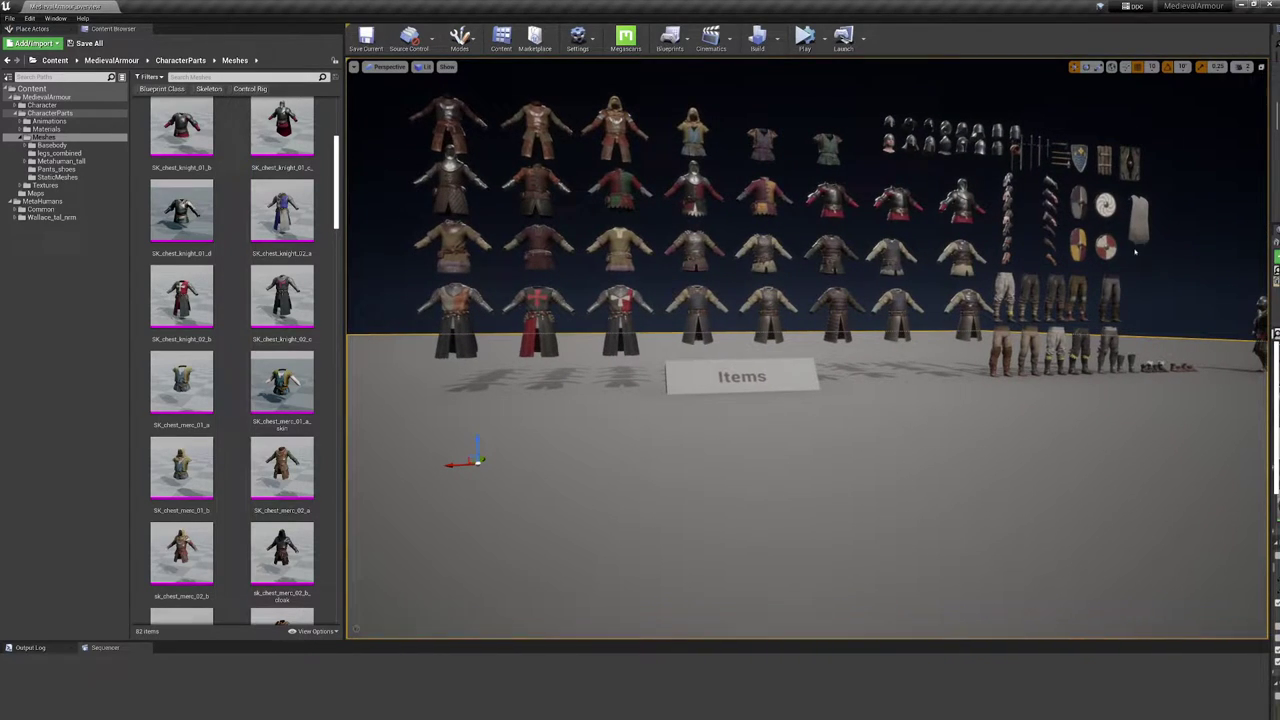
{"action": "right_click_drag", "start_coordinate": [605, 320], "coordinate": [635, 318]}
{"action": "scroll", "coordinate": [635, 318], "scroll_direction": "down", "scroll_amount": 3}
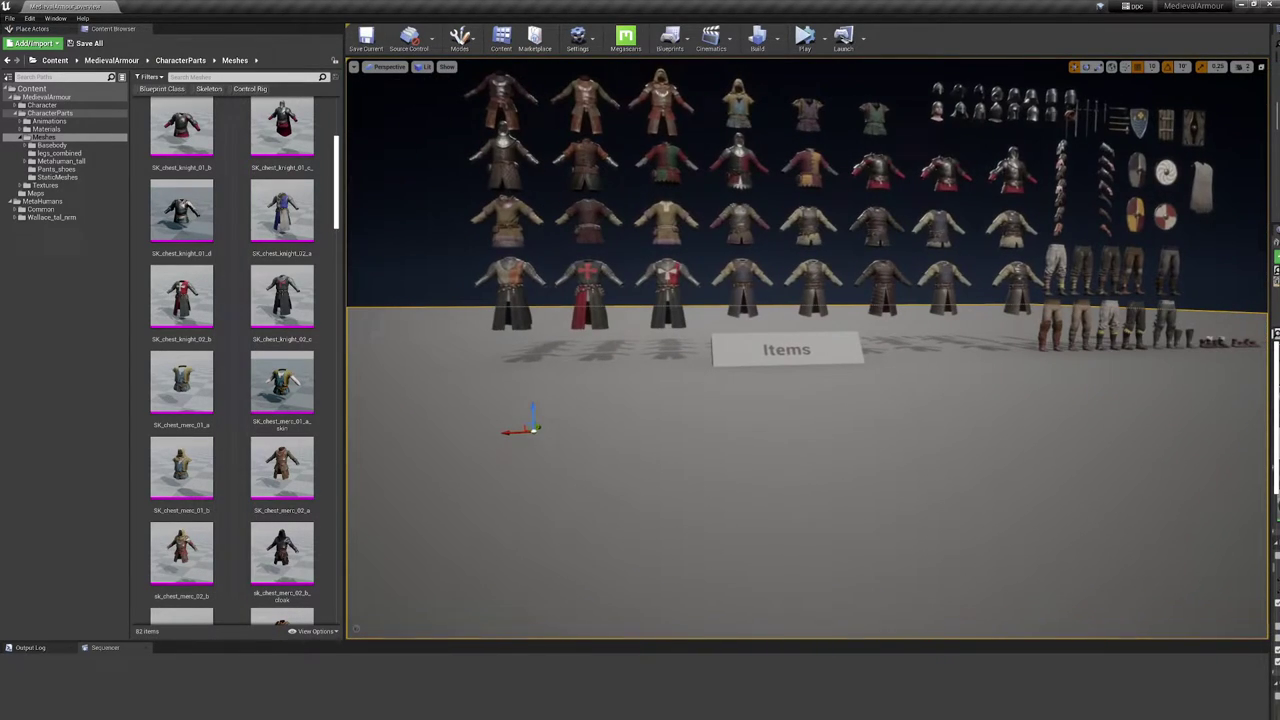
{"action": "key", "text": "ctrl+n"}
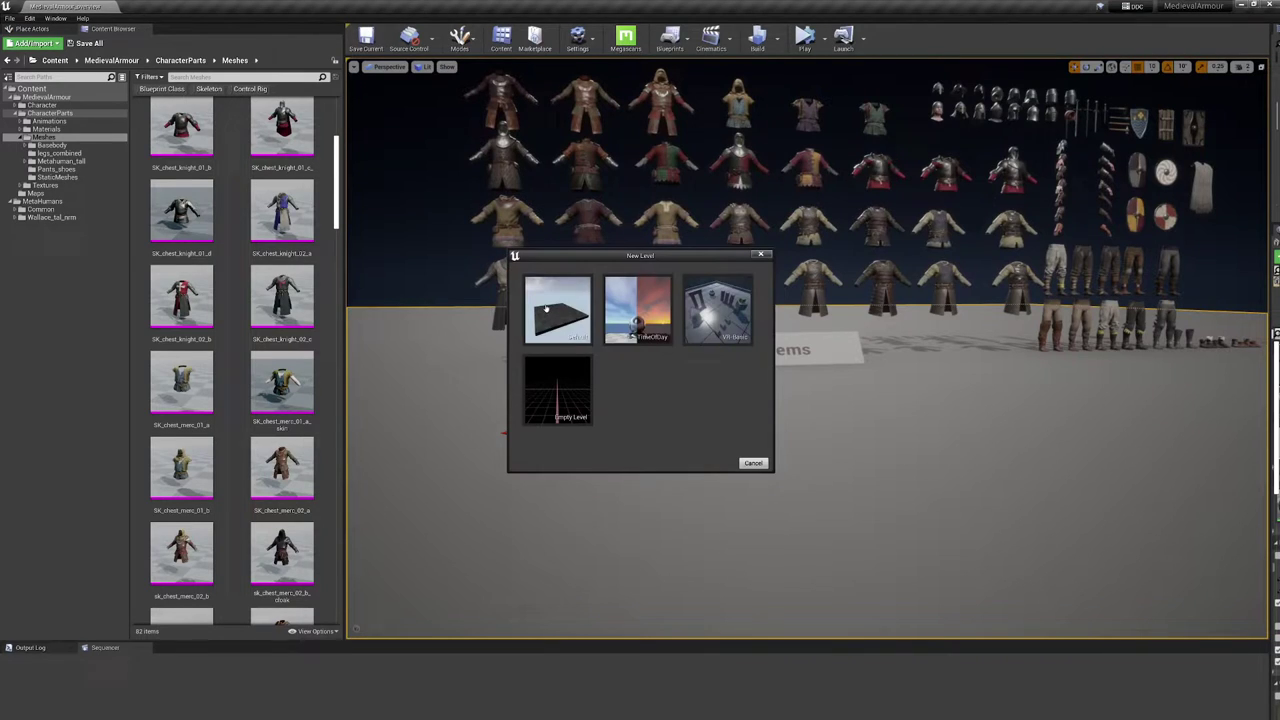
{"action": "left_click", "coordinate": [557, 309]}
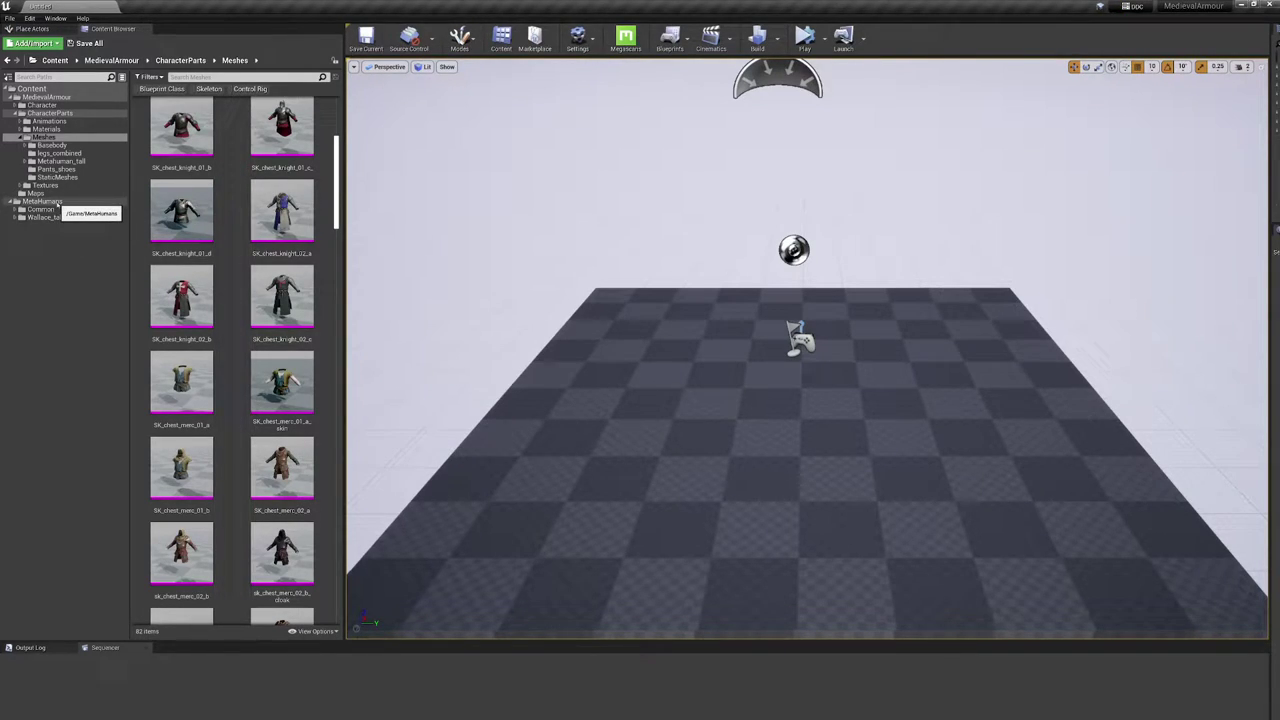
List only the skeletons in the MetaHumans folder and locate metahuman_base_skel in the CharacterParts Animations folder.
{"action": "left_click", "coordinate": [56, 202]}
{"action": "left_click", "coordinate": [200, 73]}
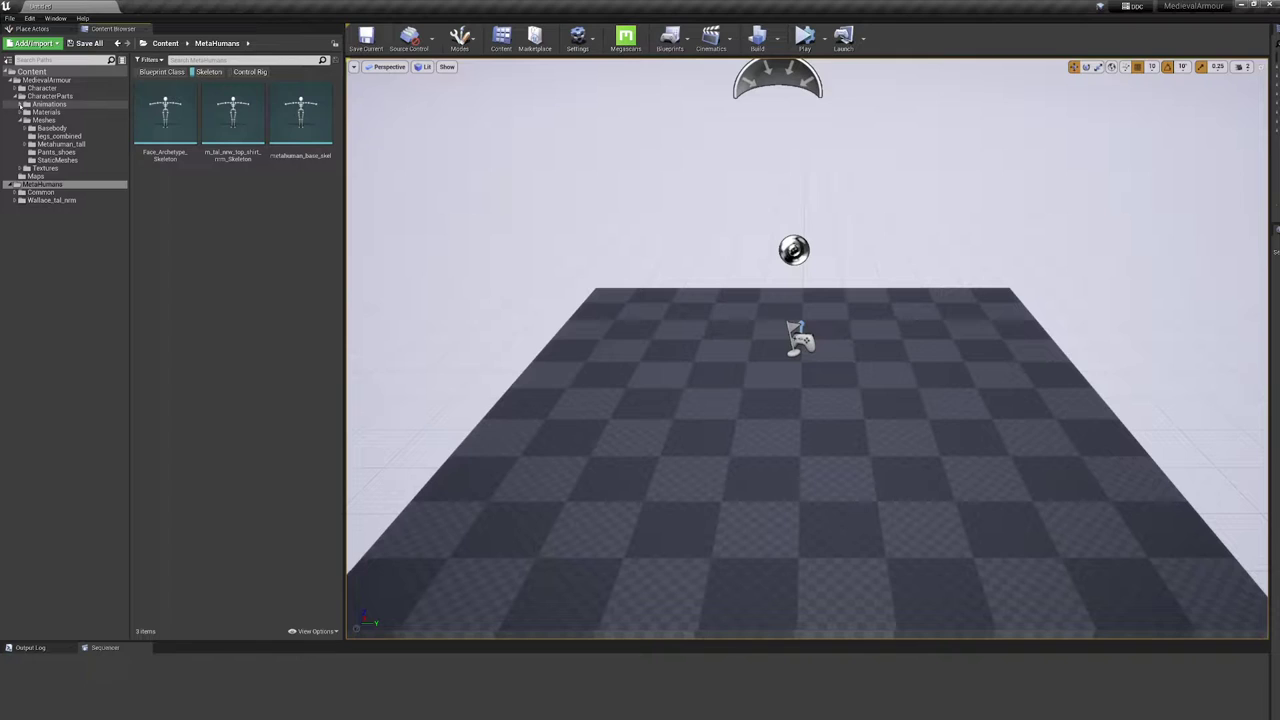
{"action": "left_click", "coordinate": [22, 104]}
{"action": "left_click", "coordinate": [40, 105]}
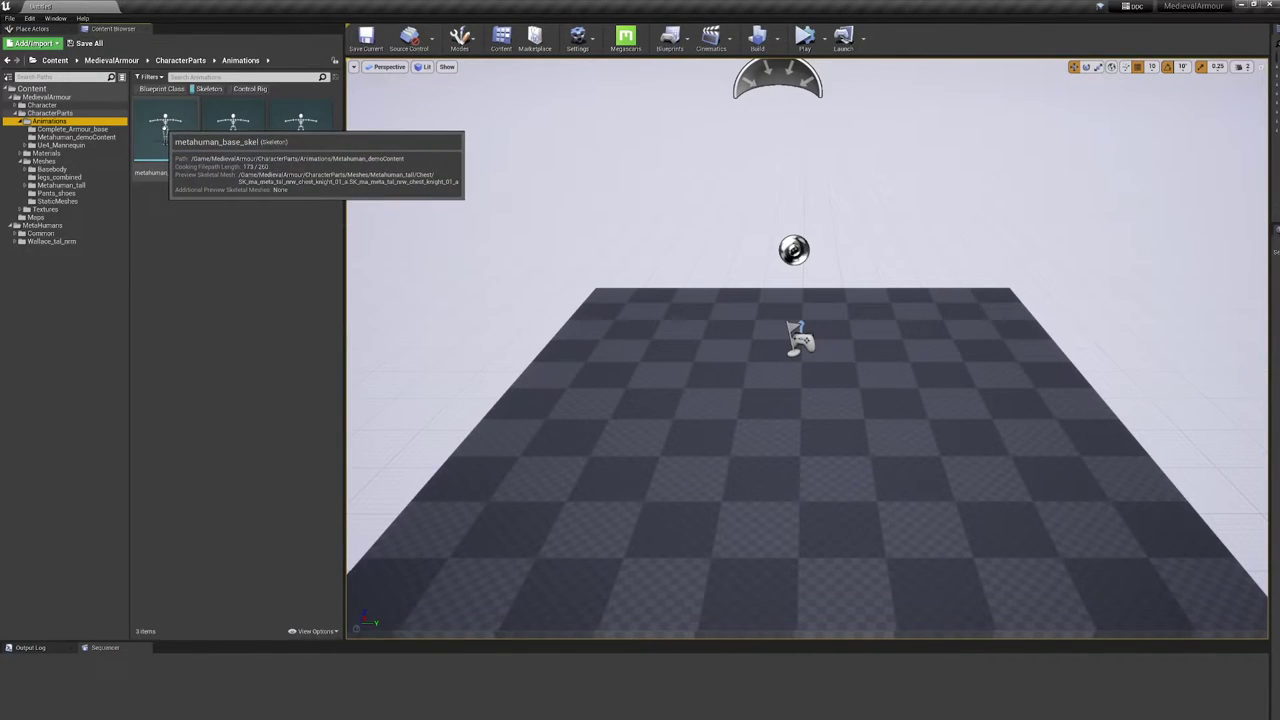
{"action": "left_click", "coordinate": [165, 130]}
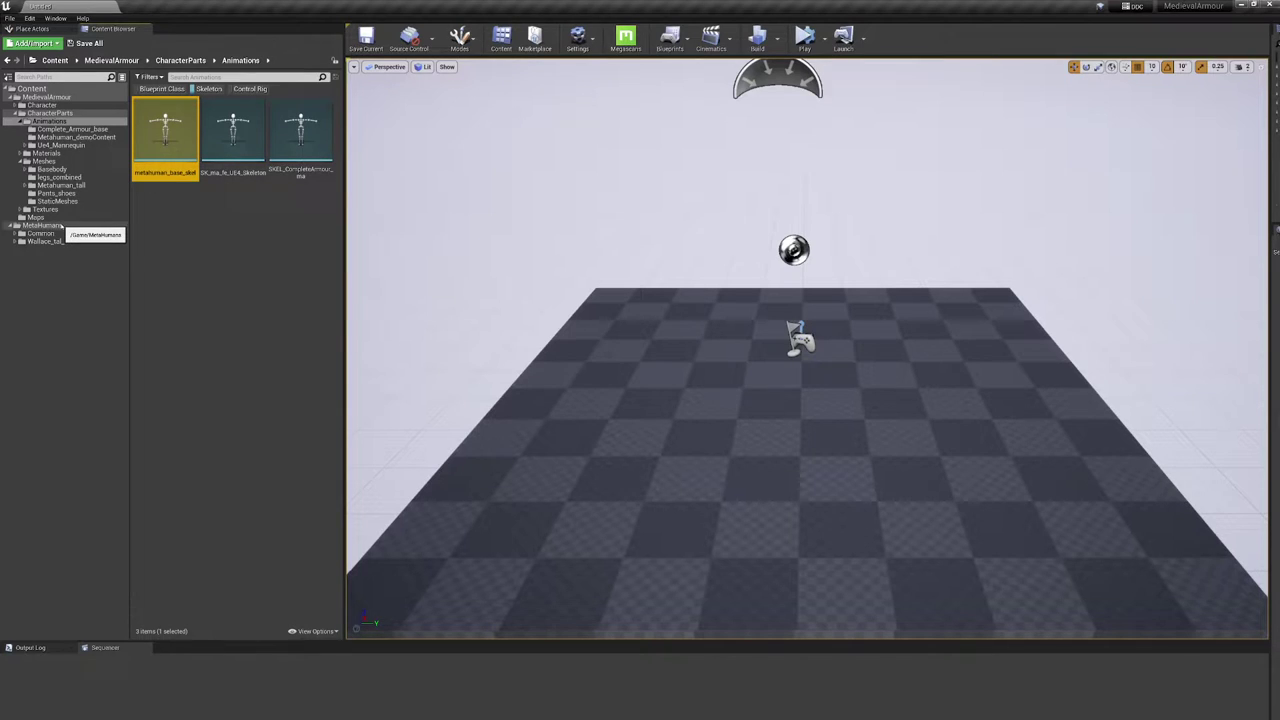
Delete metahuman_base_skel from the MetaHumans folder, replacing its references with the armour pack's metahuman_base_skel.
{"action": "left_click", "coordinate": [45, 226]}
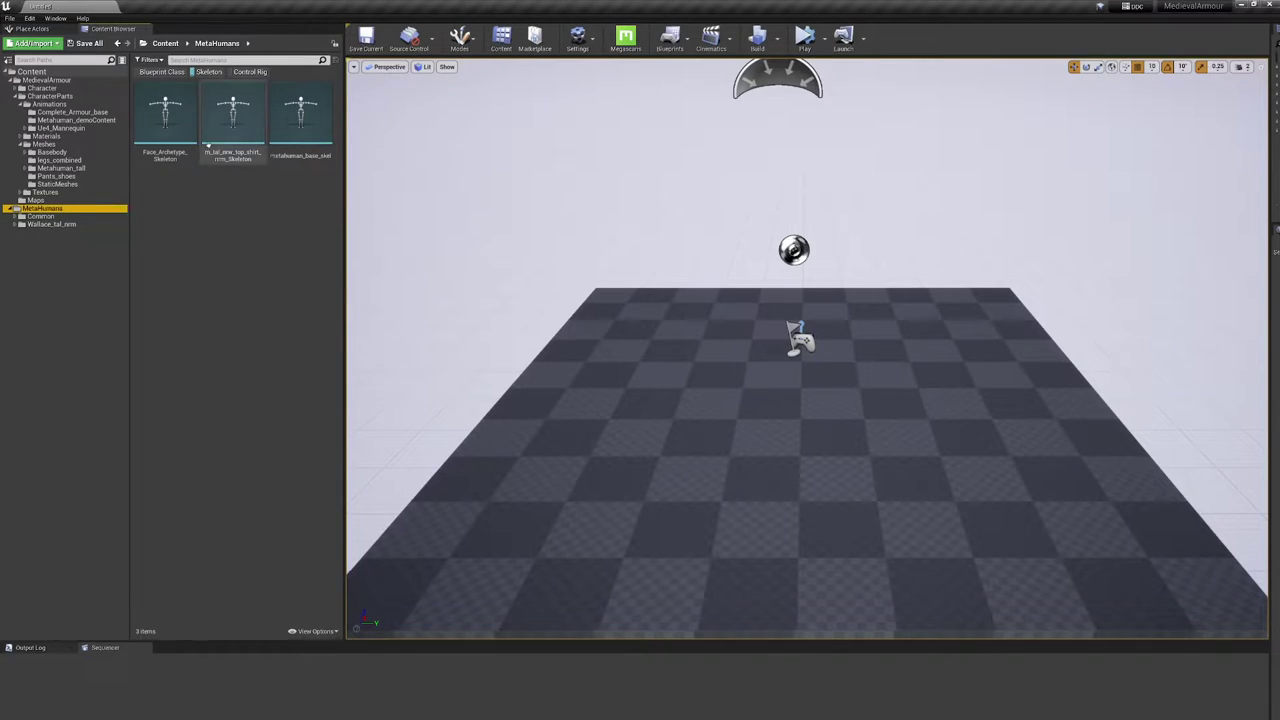
{"action": "left_click", "coordinate": [311, 133]}
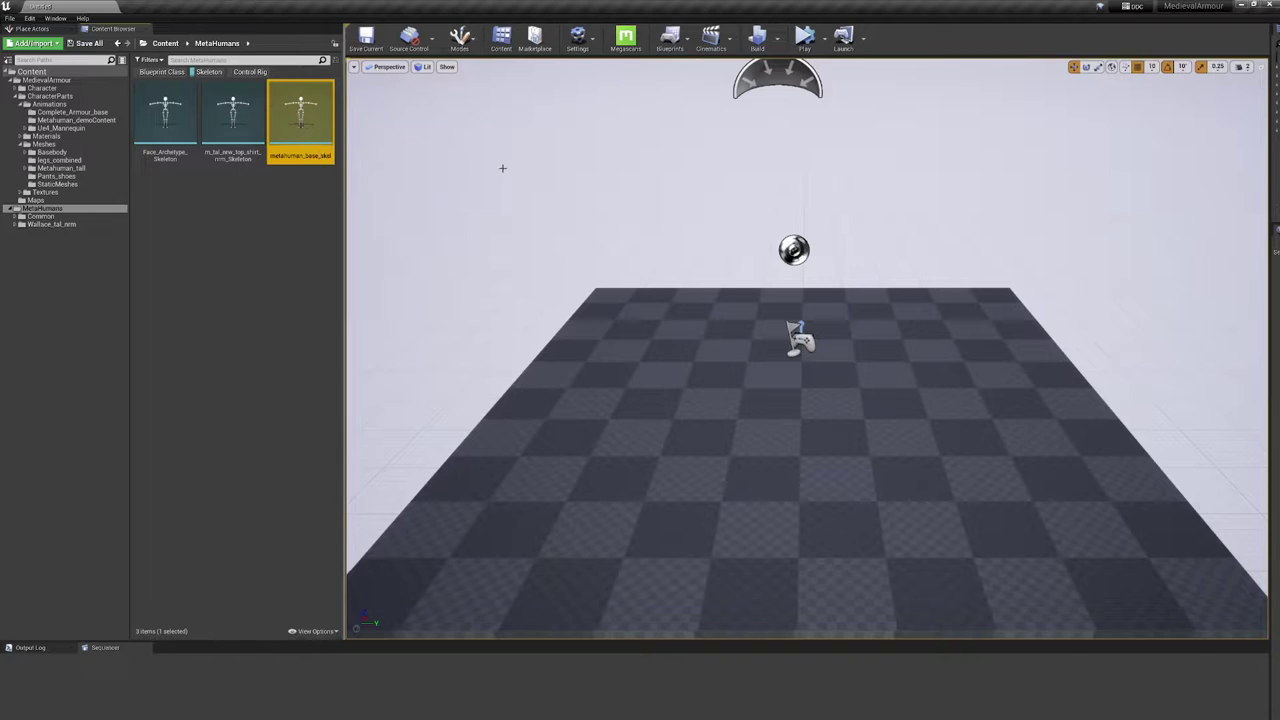
{"action": "key", "text": "Delete"}
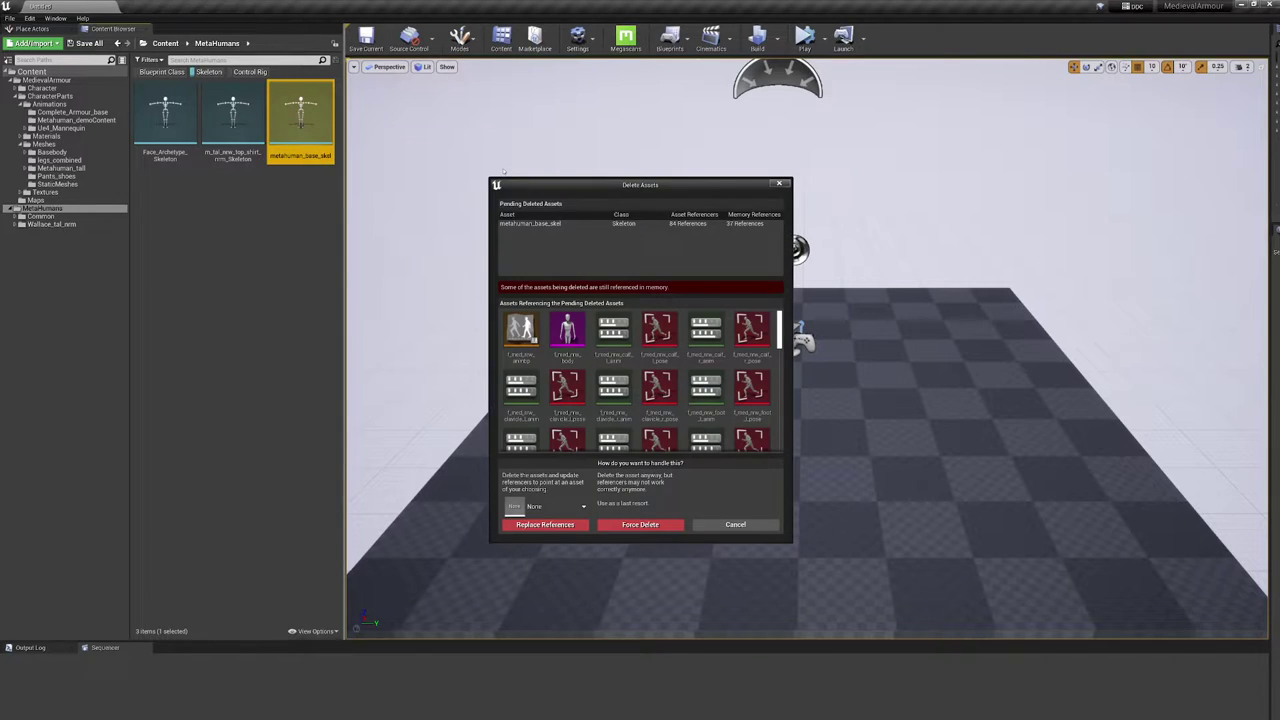
{"action": "left_click", "coordinate": [561, 510]}
{"action": "type", "text": "meta"}
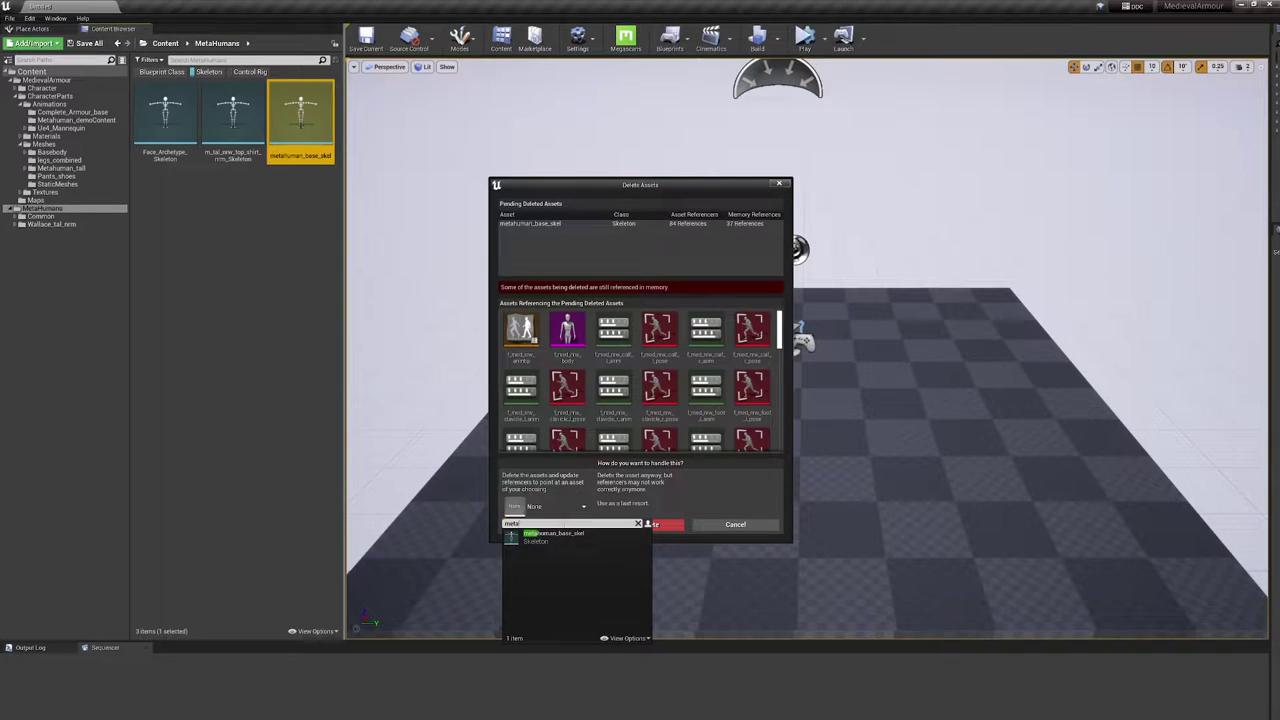
{"action": "left_click", "coordinate": [567, 535]}
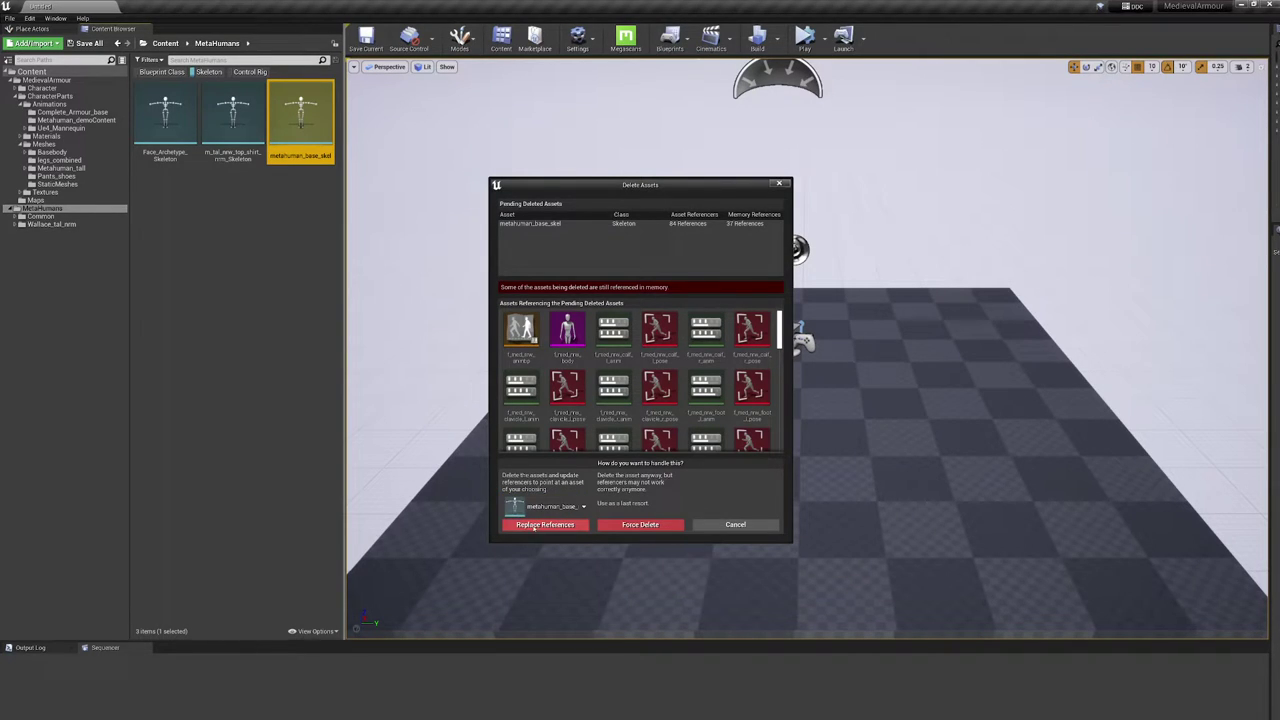
{"action": "left_click", "coordinate": [540, 527]}
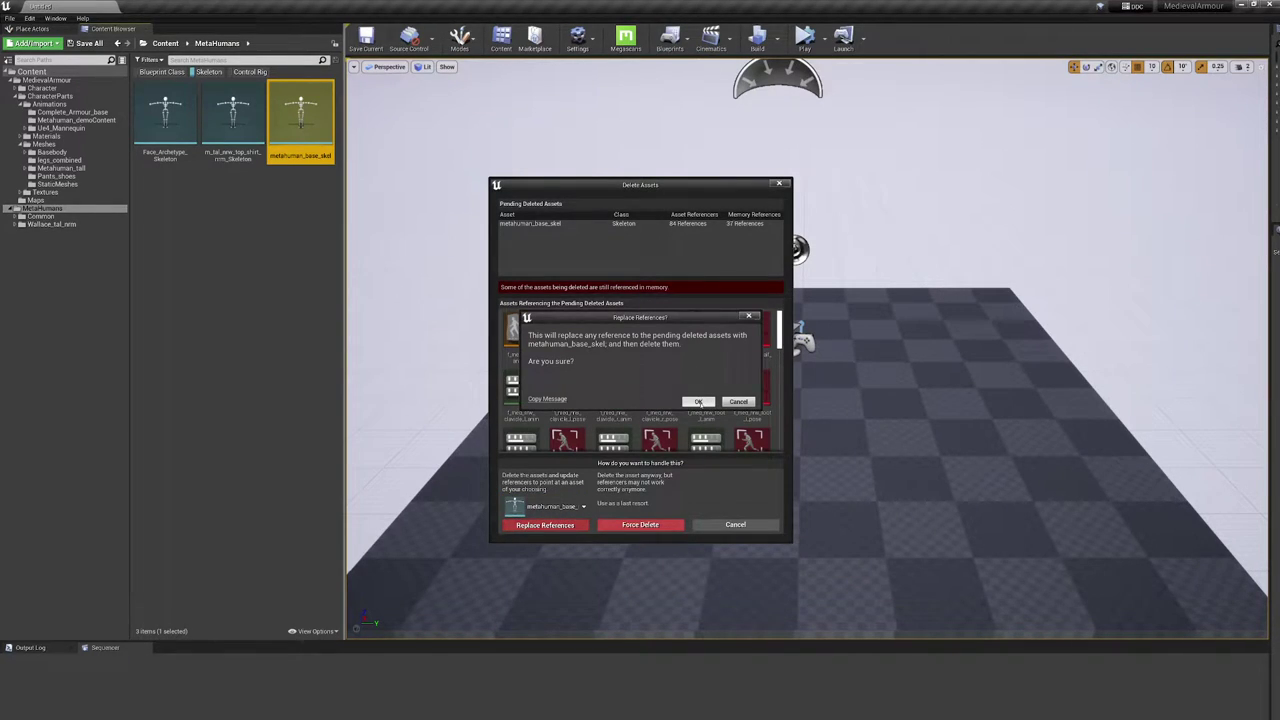
{"action": "left_click", "coordinate": [698, 401]}
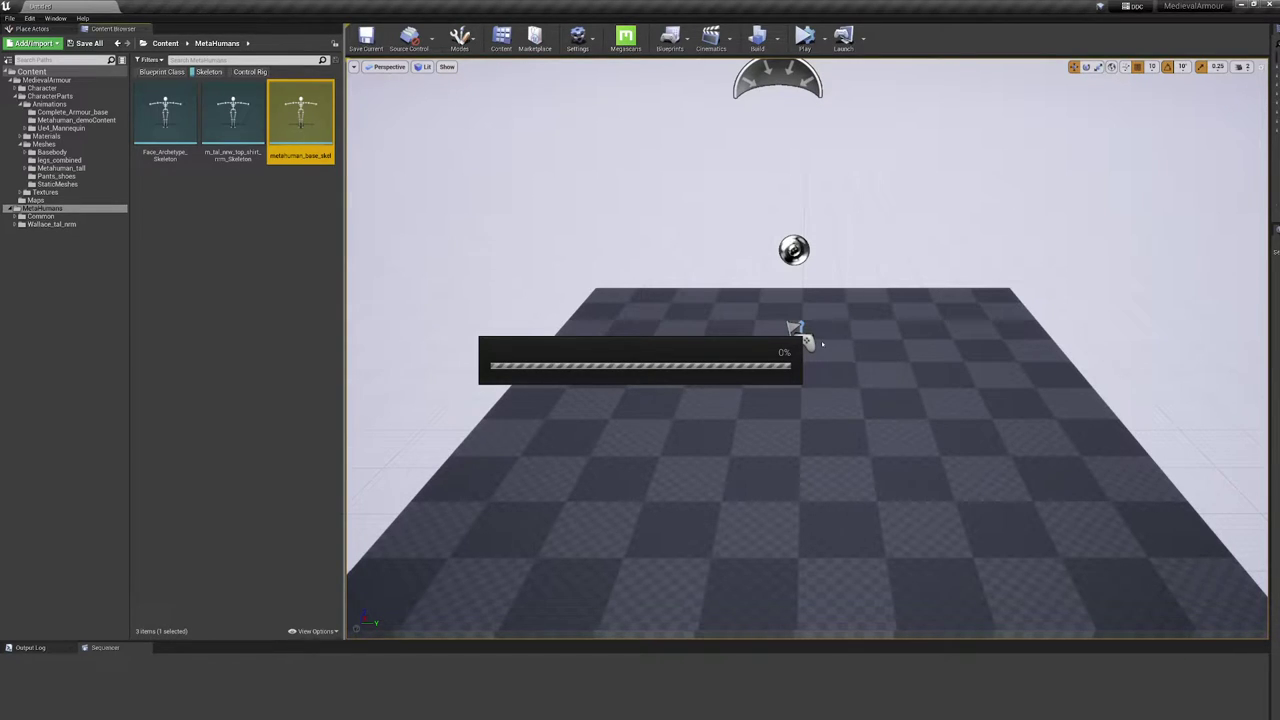
{"action": "left_click", "coordinate": [689, 459]}
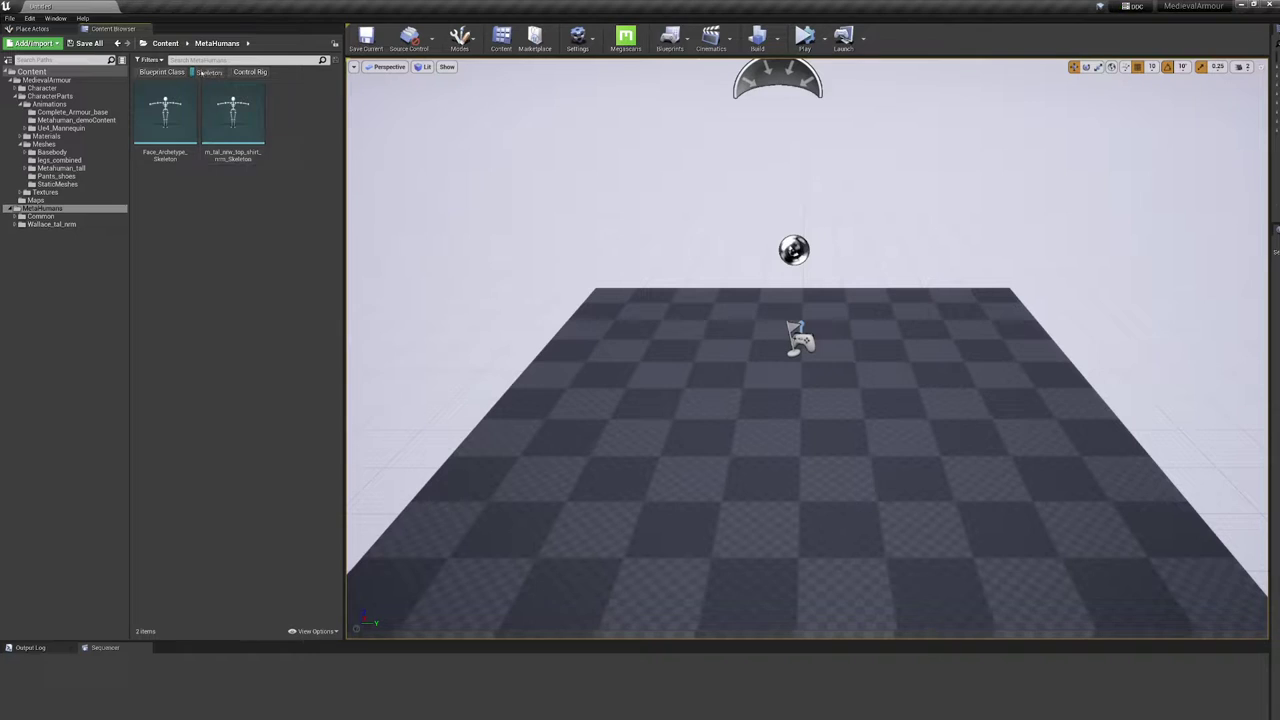
Filter the MetaHumans folder to blueprint classes, place BP_Wallace_tal_nrm on the level floor and rotate it 90 degrees.
{"action": "left_click", "coordinate": [201, 72]}
{"action": "left_click", "coordinate": [161, 72]}
{"action": "left_click_drag", "start_coordinate": [165, 115], "coordinate": [777, 436]}
{"action": "key", "text": "e"}
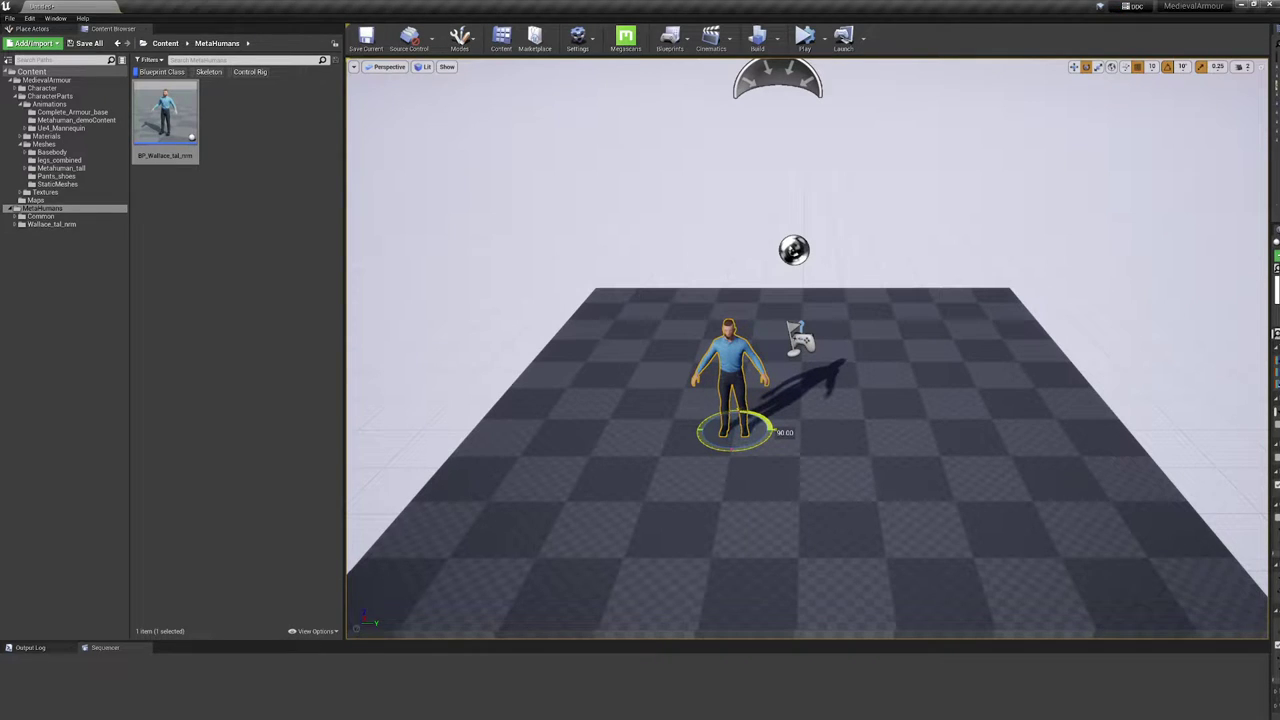
{"action": "right_click_drag", "start_coordinate": [777, 436], "coordinate": [722, 430]}
Add a level sequence named NewLevelSequence1 and enlarge the Sequencer area.
{"action": "left_click_drag", "start_coordinate": [165, 120], "coordinate": [136, 691]}
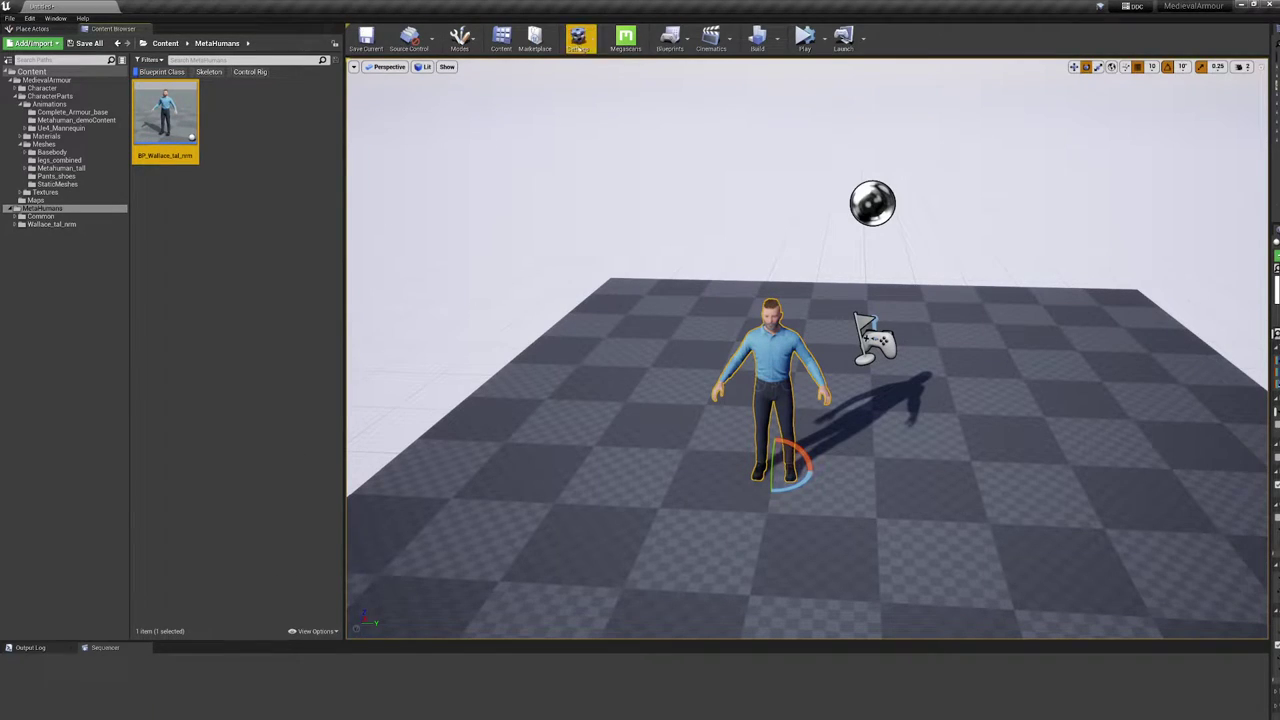
{"action": "left_click", "coordinate": [711, 40]}
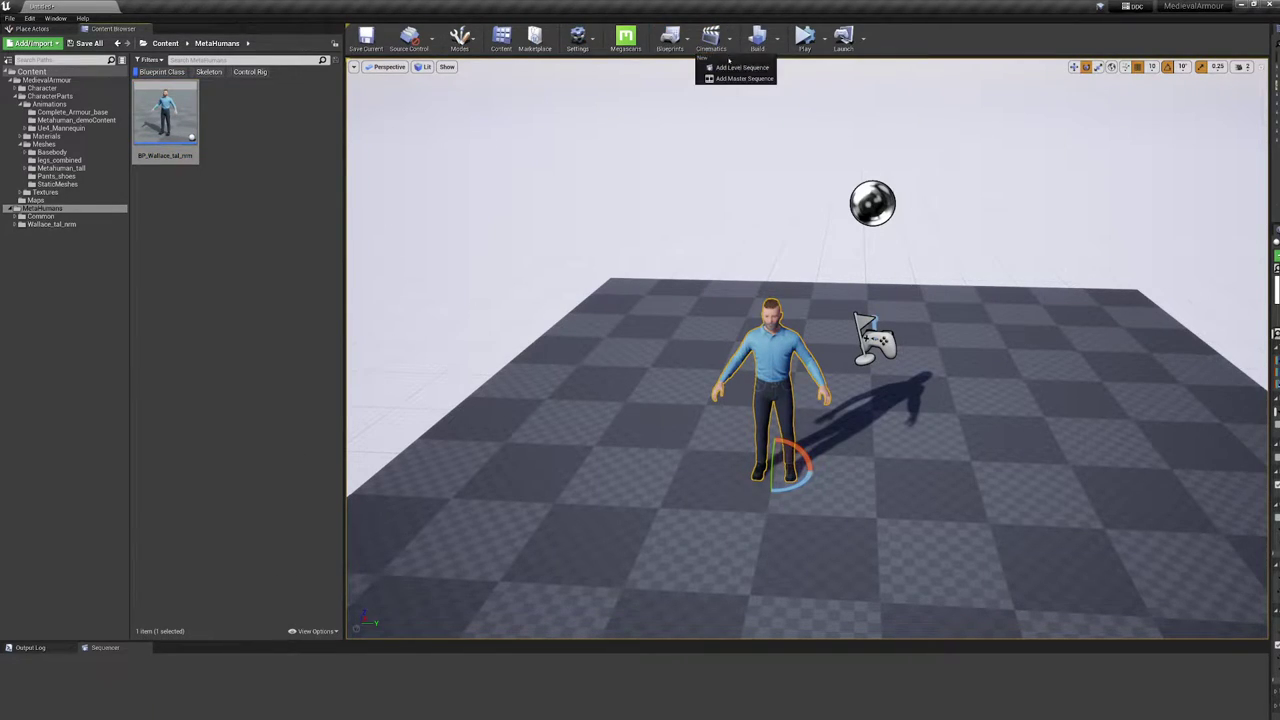
{"action": "left_click", "coordinate": [740, 63]}
{"action": "left_click", "coordinate": [883, 521]}
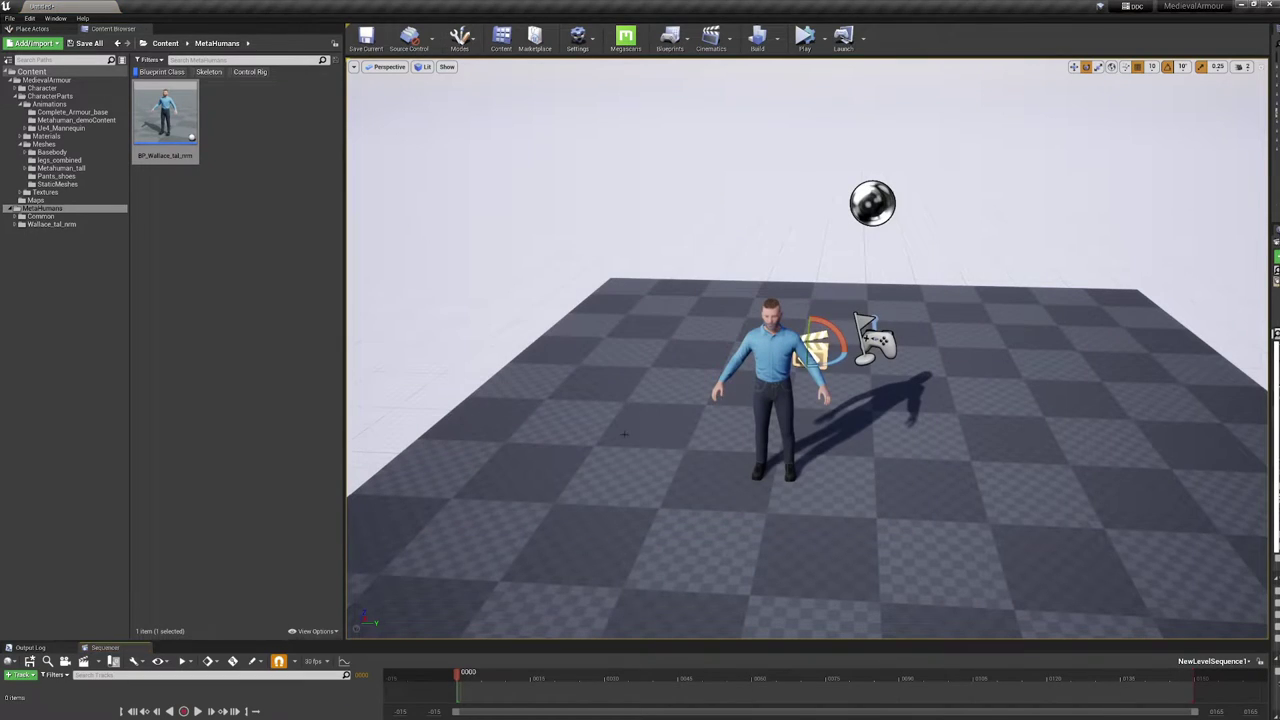
{"action": "left_click_drag", "start_coordinate": [500, 641], "coordinate": [500, 495]}
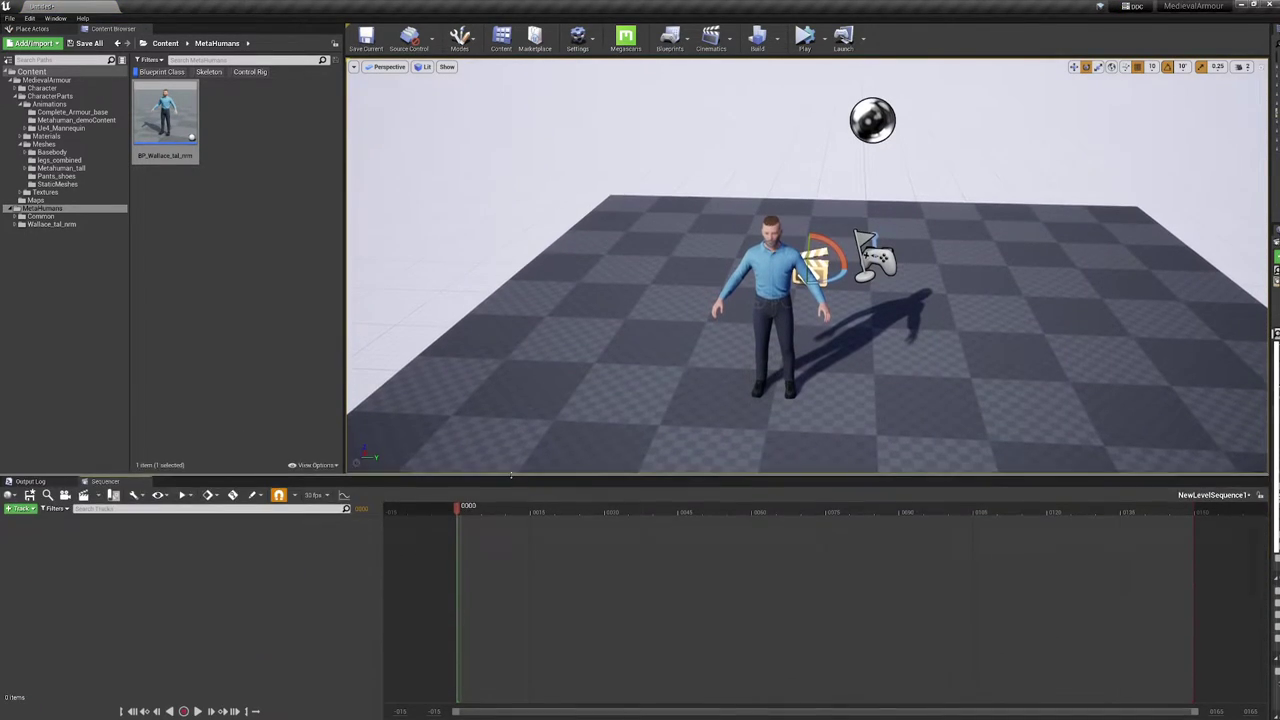
Add BP_Wallace_tal_nrm to the level sequence, rotate it about 90 degrees and raise it to a Z location of 20.
{"action": "left_click_drag", "start_coordinate": [191, 229], "coordinate": [121, 574]}
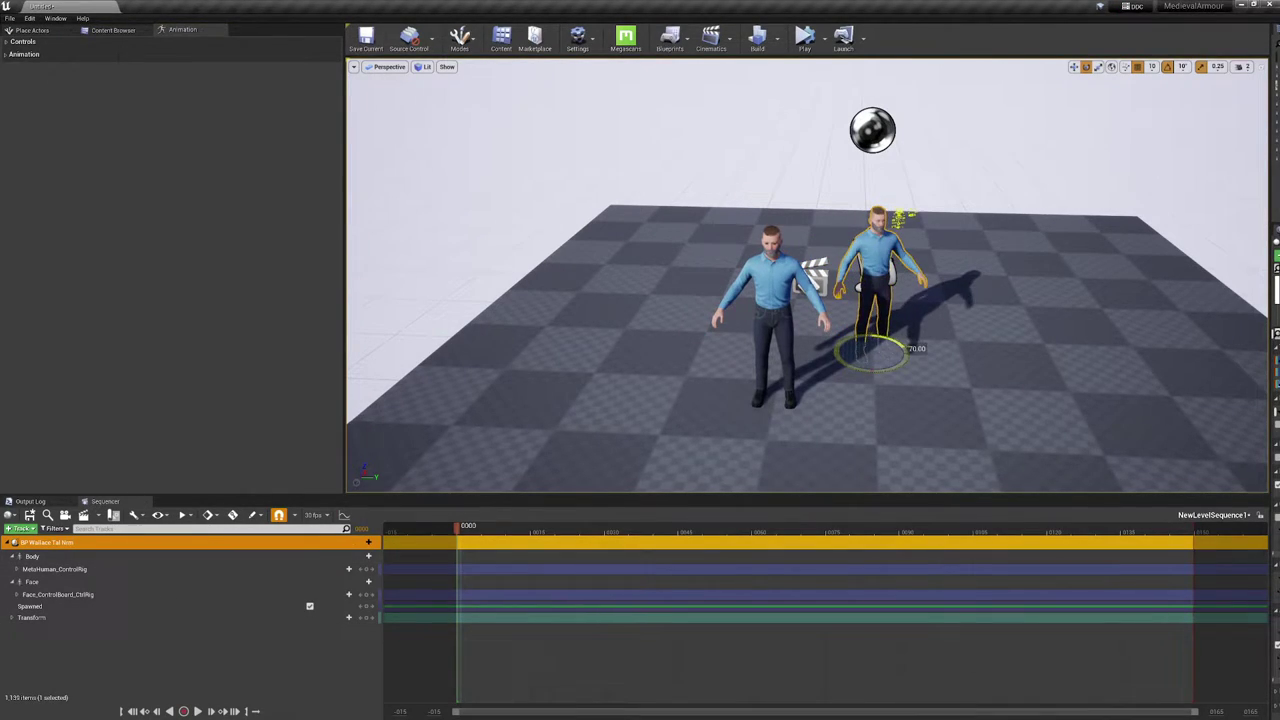
{"action": "key", "text": "w"}
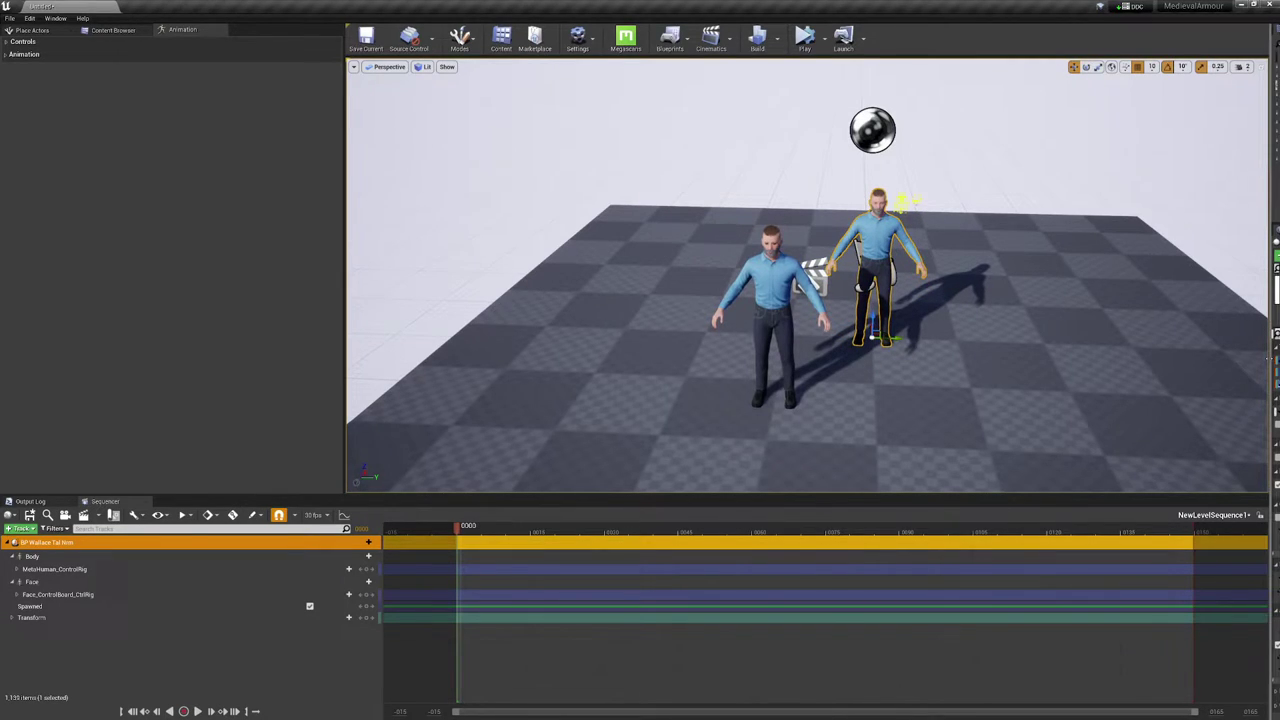
Set the Torso component's skeletal mesh to SK_chest_knight_01_a on the MetaHuman in the sequence.
{"action": "left_click_drag", "start_coordinate": [1268, 358], "coordinate": [1062, 400]}
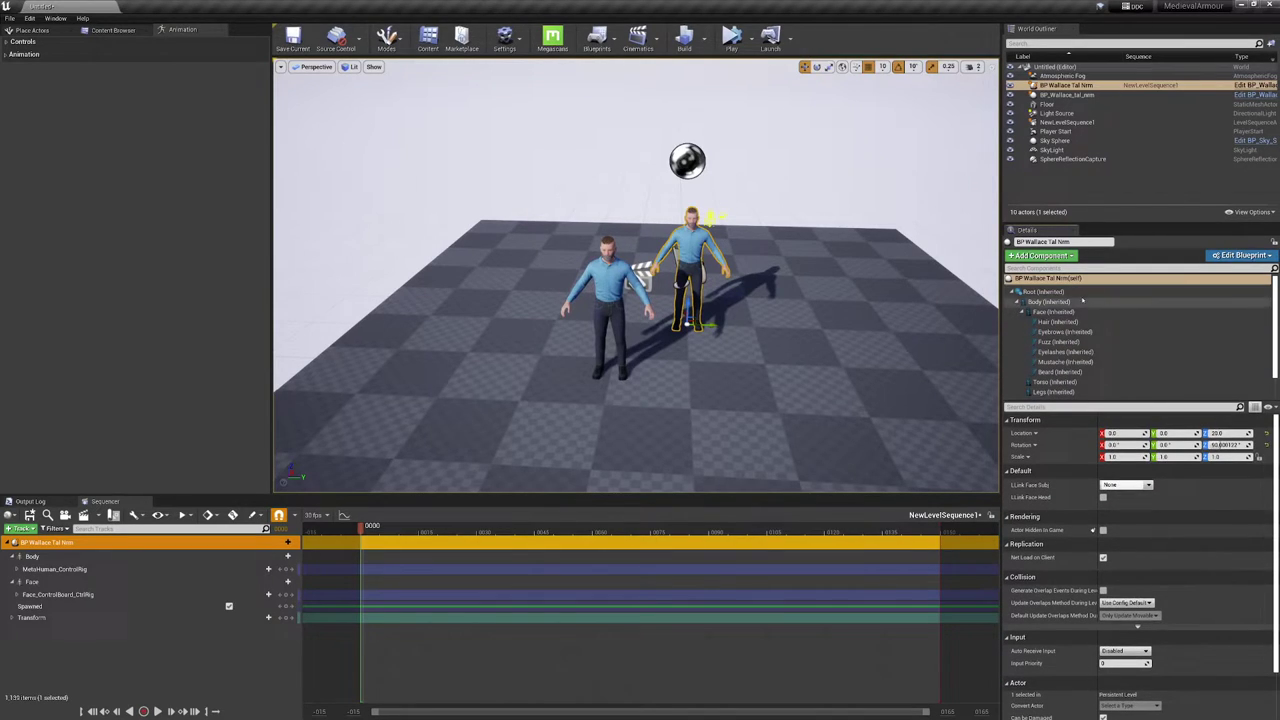
{"action": "scroll", "coordinate": [1092, 315], "scroll_direction": "down", "scroll_amount": 2}
{"action": "scroll", "coordinate": [1092, 315], "scroll_direction": "up", "scroll_amount": 1}
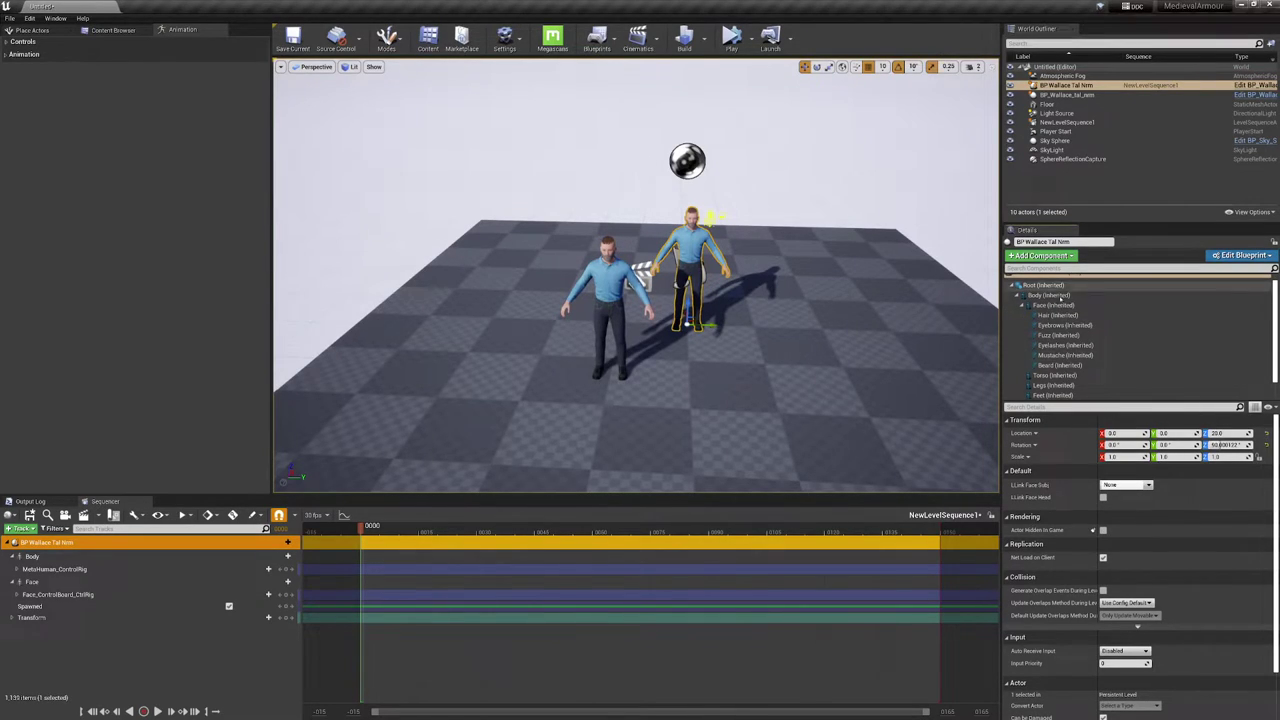
{"action": "scroll", "coordinate": [1072, 350], "scroll_direction": "down", "scroll_amount": 1}
{"action": "left_click", "coordinate": [1055, 359]}
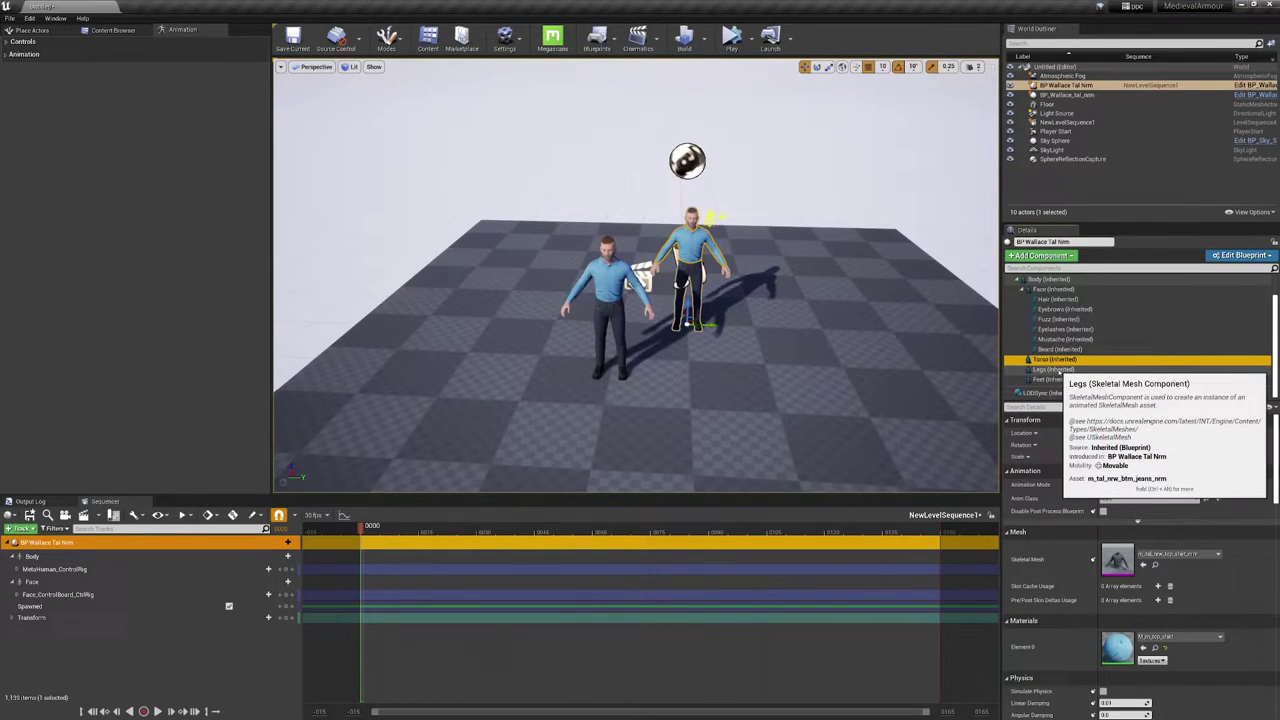
{"action": "left_click", "coordinate": [1178, 553]}
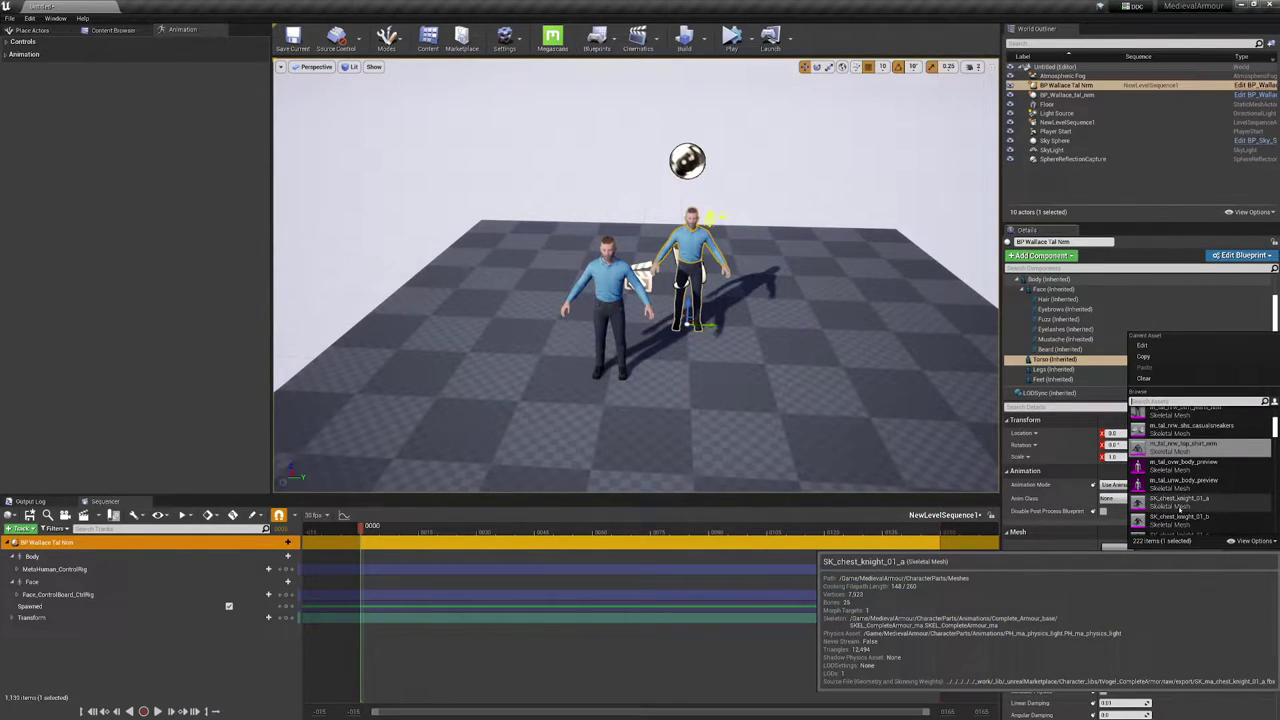
{"action": "left_click", "coordinate": [1180, 500]}
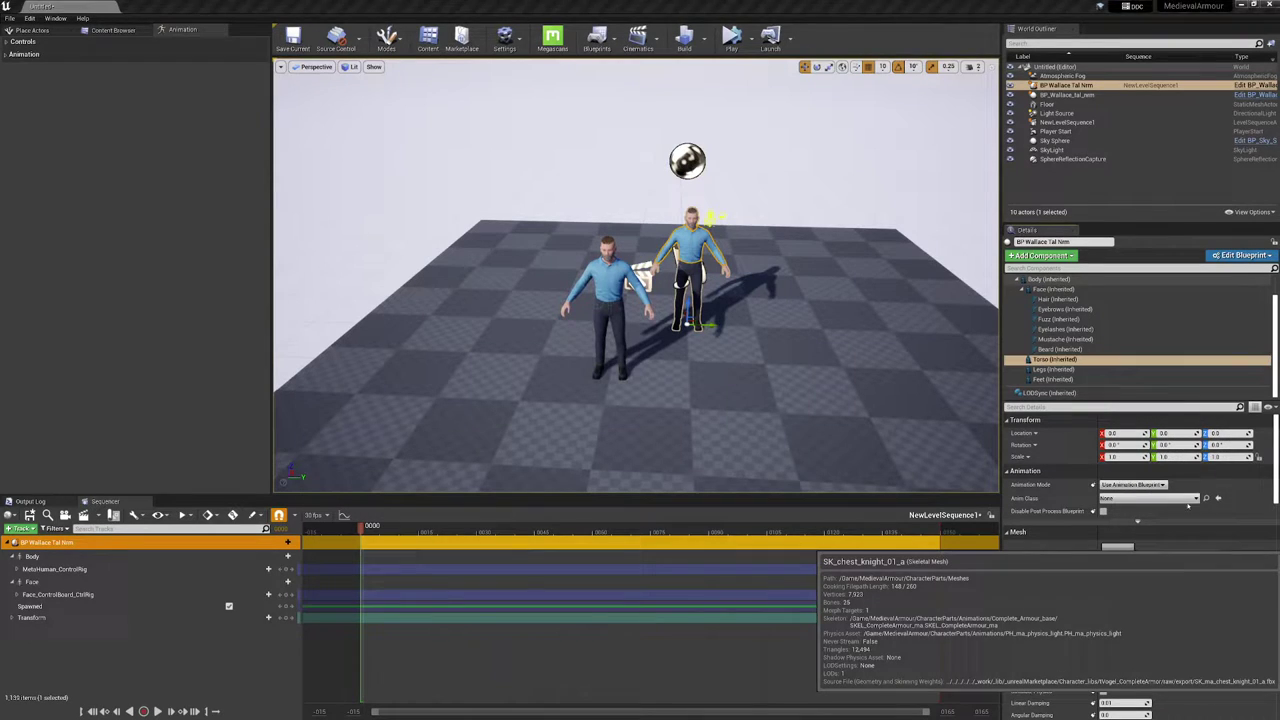
{"action": "key", "text": "w"}
{"action": "mouse_move", "coordinate": [919, 359]}
{"action": "right_mouse_down"}
{"action": "mouse_move", "coordinate": [919, 315]}
{"action": "mouse_move", "coordinate": [919, 350]}
{"action": "right_mouse_up"}
{"action": "key", "text": "w"}
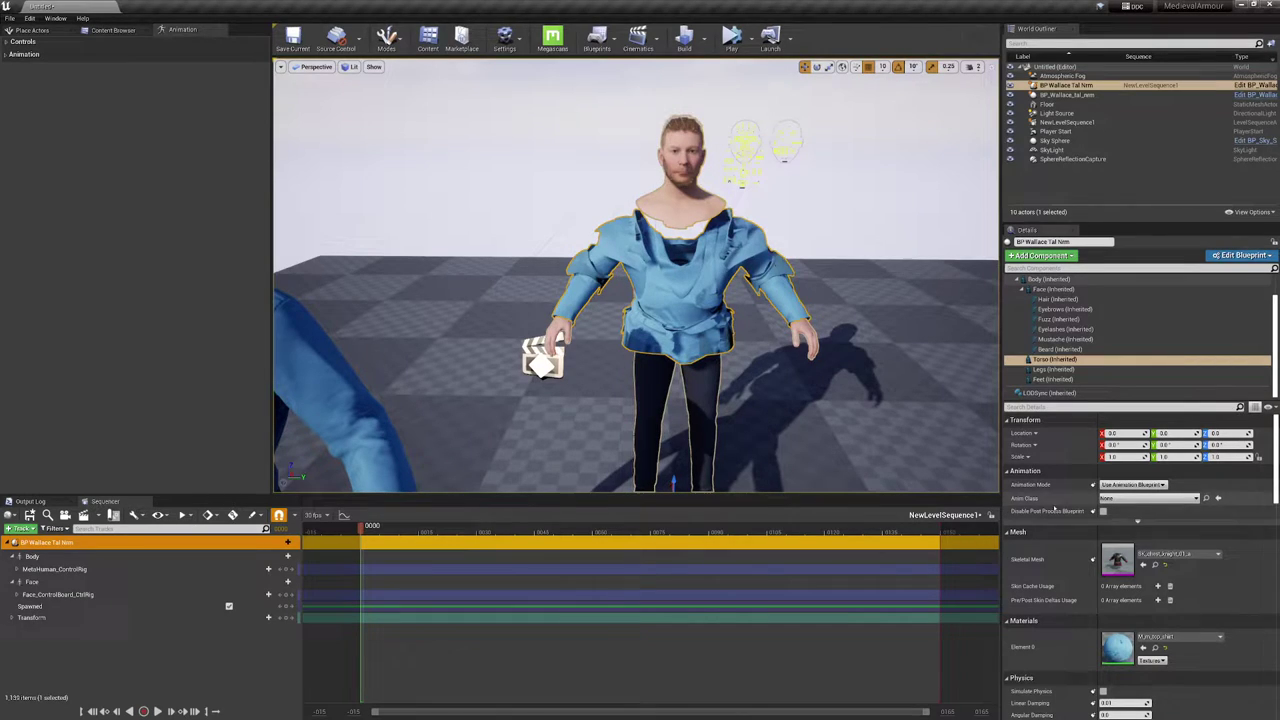
Locate SK_chest_knight_01_a in the CharacterParts Meshes folder, expand the Metahuman_tall folder and open the chest mesh for inspection.
{"action": "left_click", "coordinate": [1155, 566]}
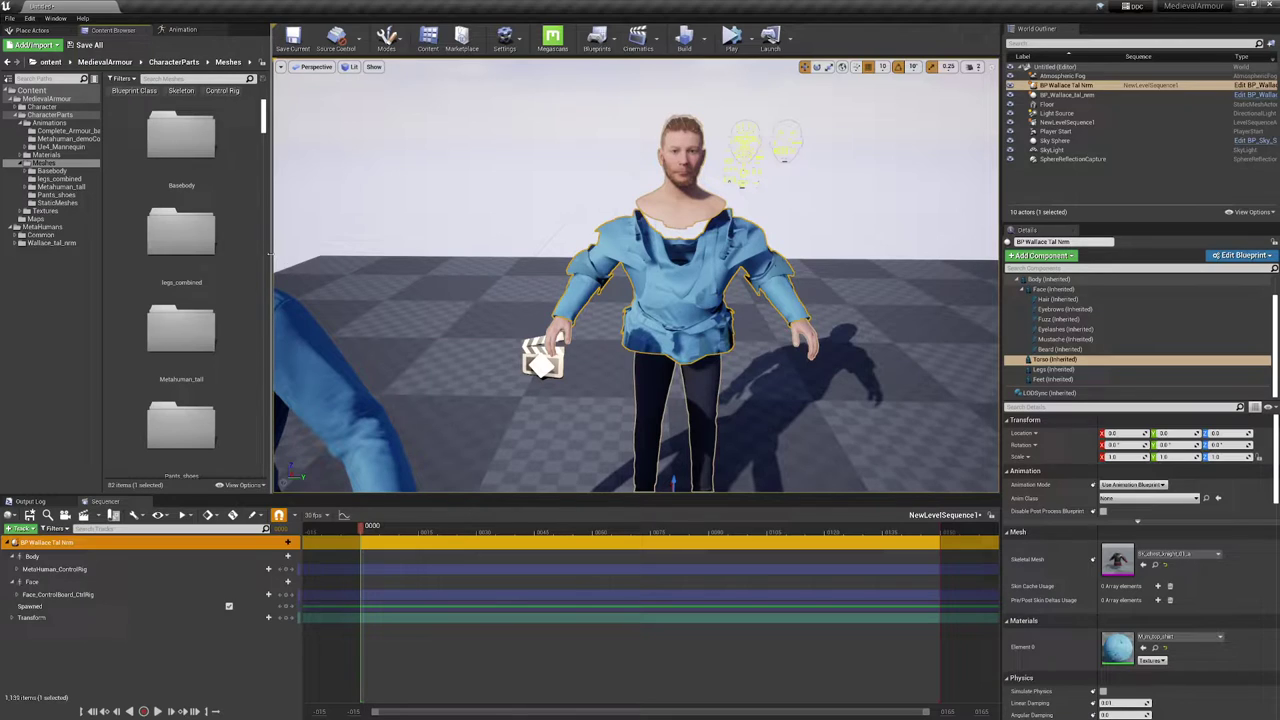
{"action": "left_click_drag", "start_coordinate": [271, 255], "coordinate": [431, 255]}
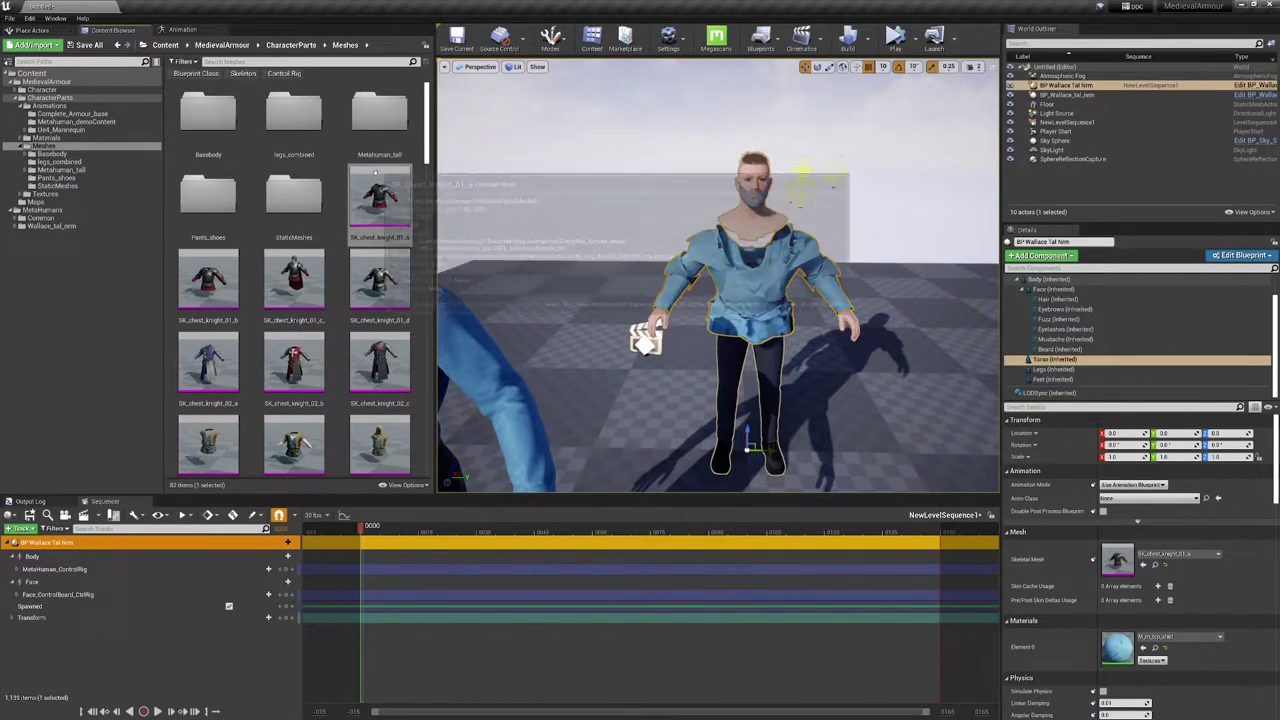
{"action": "left_click", "coordinate": [25, 170]}
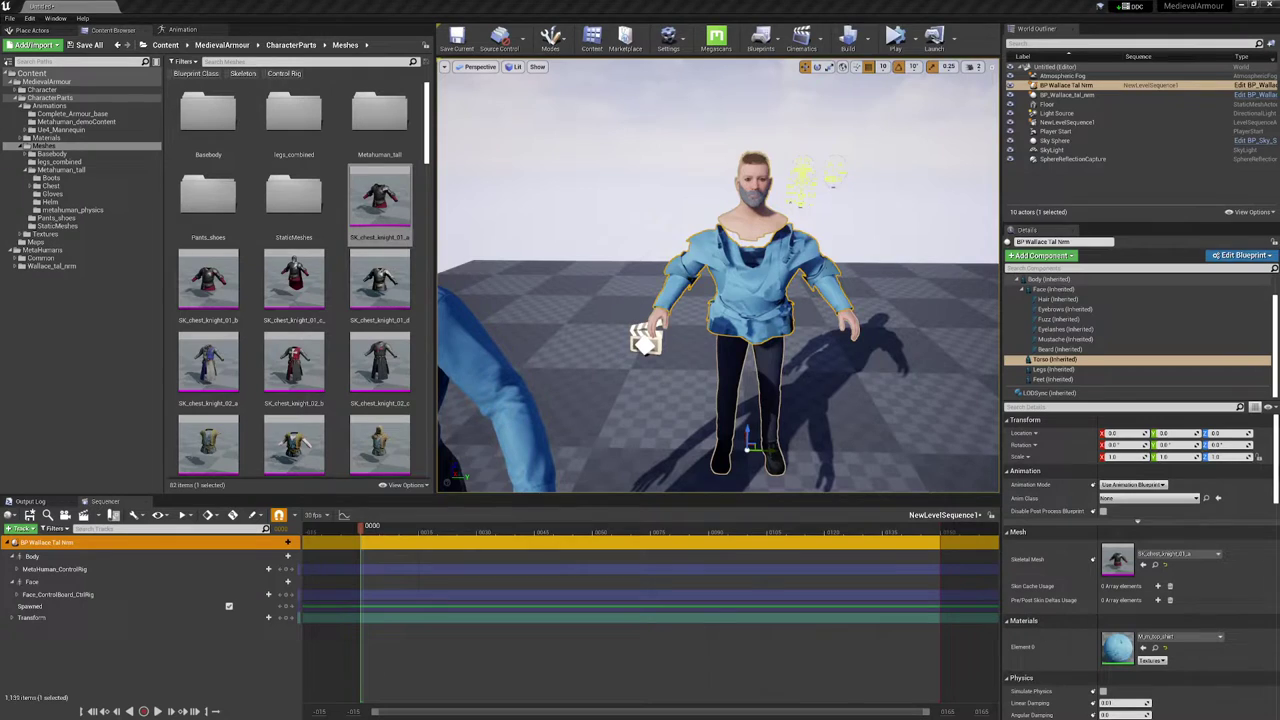
{"action": "left_click_drag", "start_coordinate": [1279, 140], "coordinate": [600, 147]}
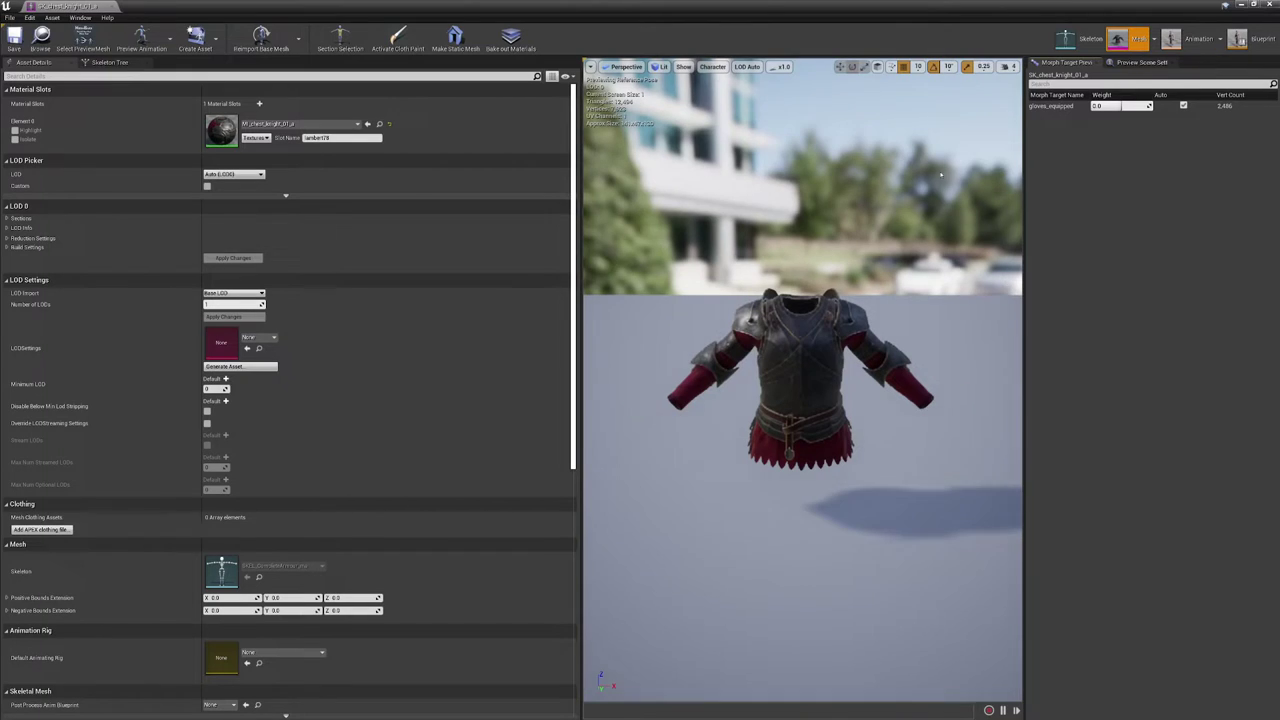
Open the skeleton used by the chest mesh, draw its full bone hierarchy on the preview body, and return to the level editor.
{"action": "left_click", "coordinate": [1085, 40]}
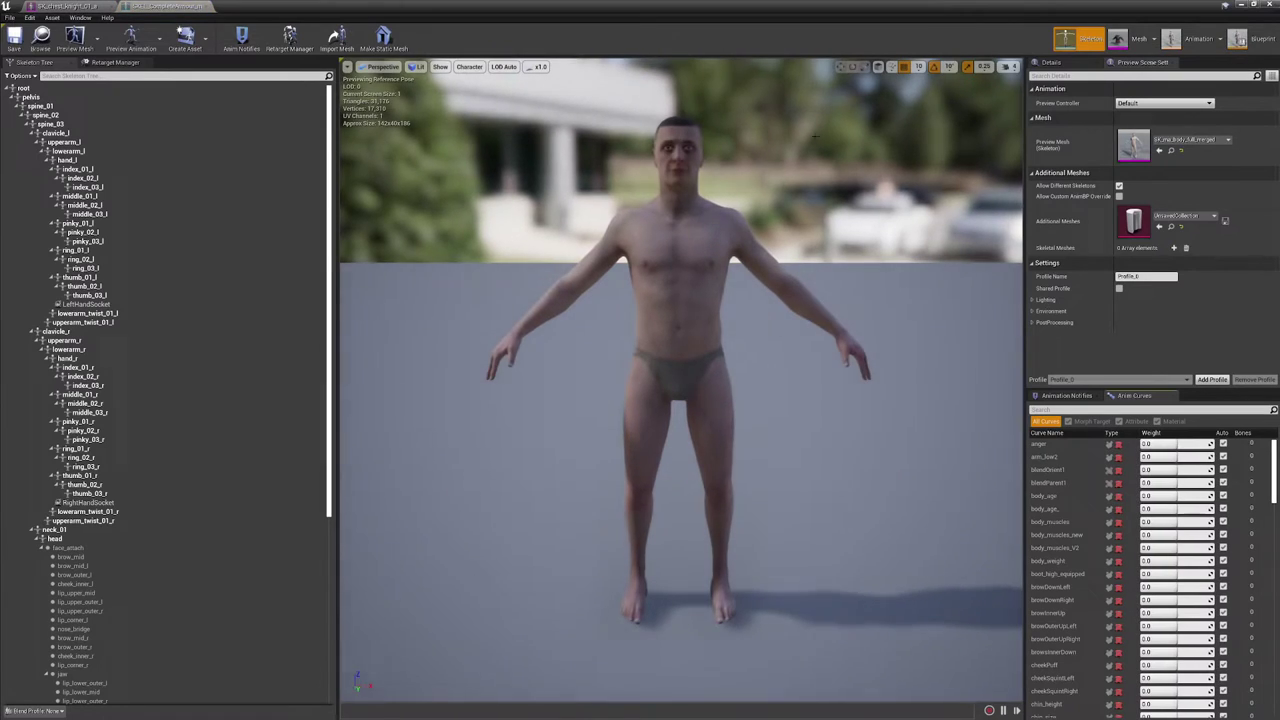
{"action": "left_click", "coordinate": [469, 66]}
{"action": "mouse_move", "coordinate": [472, 109]}
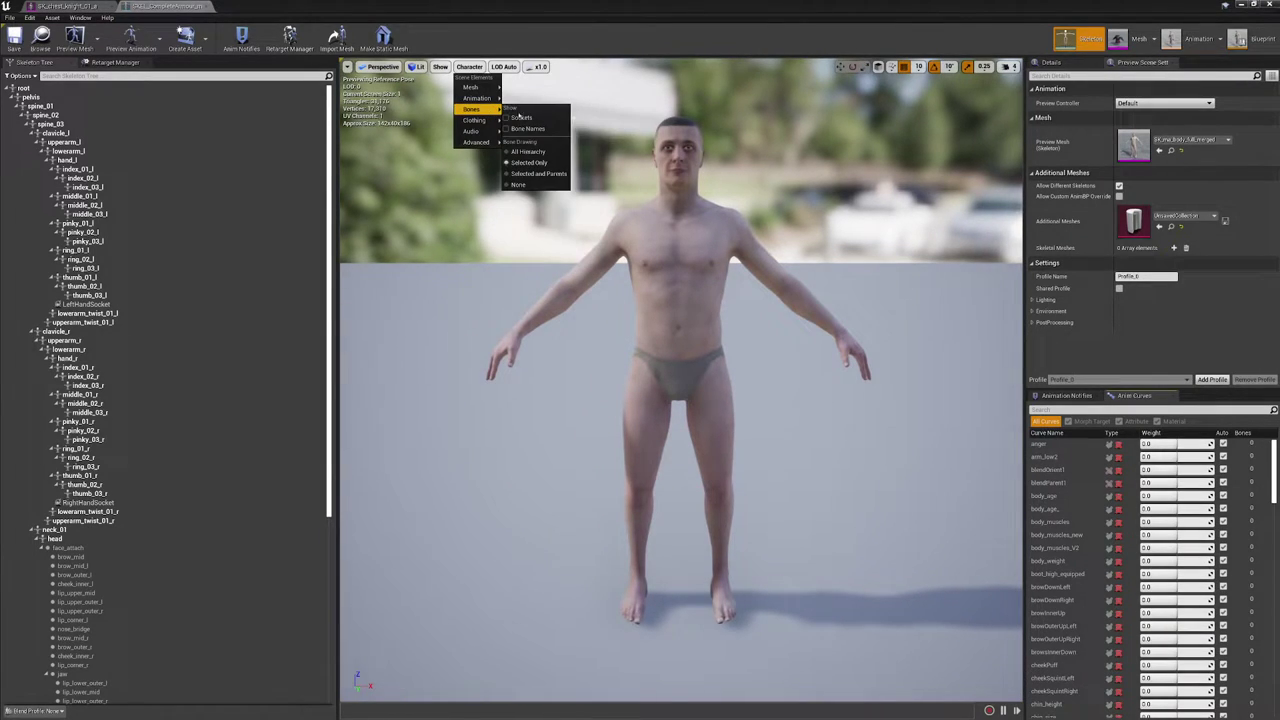
{"action": "left_click", "coordinate": [530, 151]}
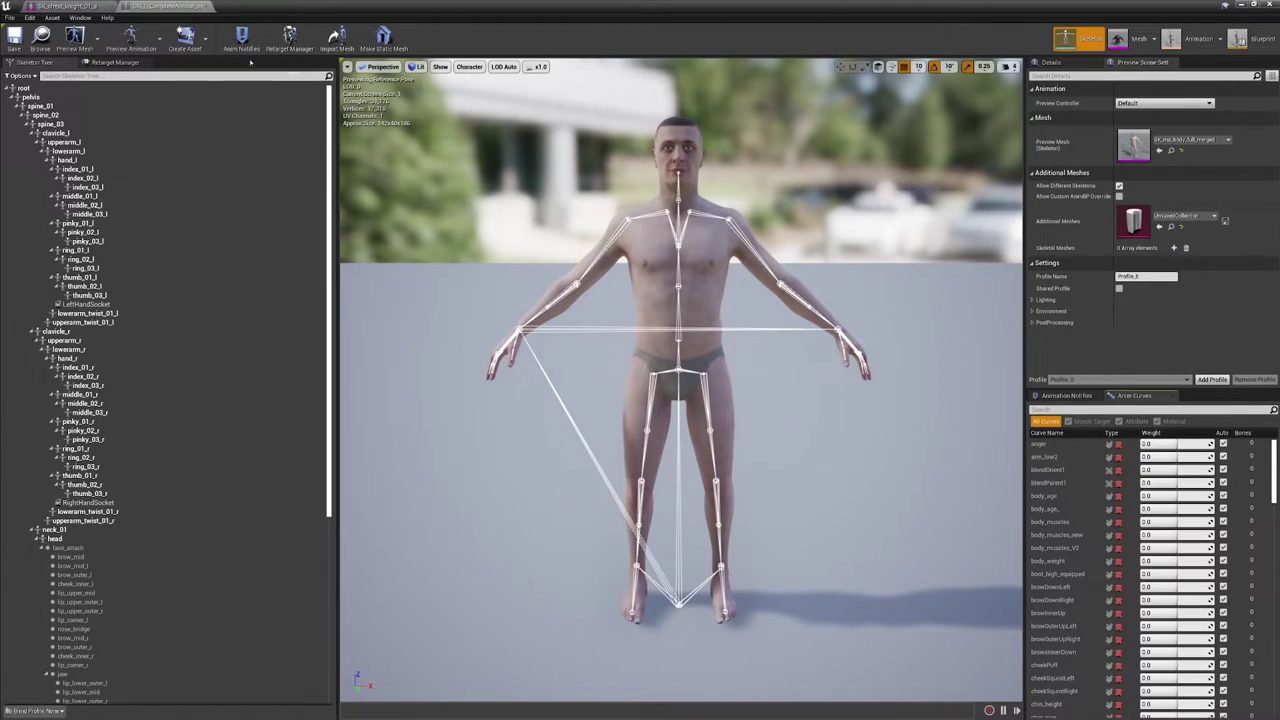
{"action": "left_click", "coordinate": [62, 6]}
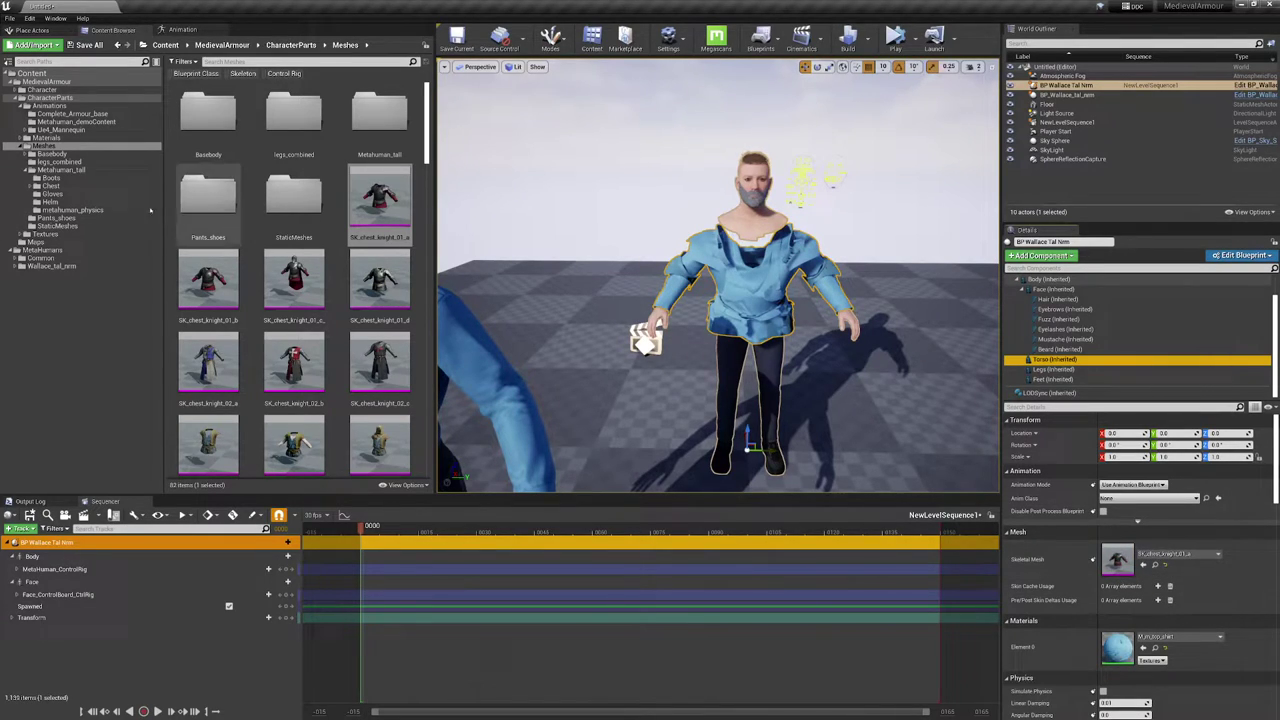
Set the Torso component's skeletal mesh to SK_ma_meta_tal_nrw_chest_knight_01_a from the Metahuman_tall Chest folder.
{"action": "left_click", "coordinate": [60, 170]}
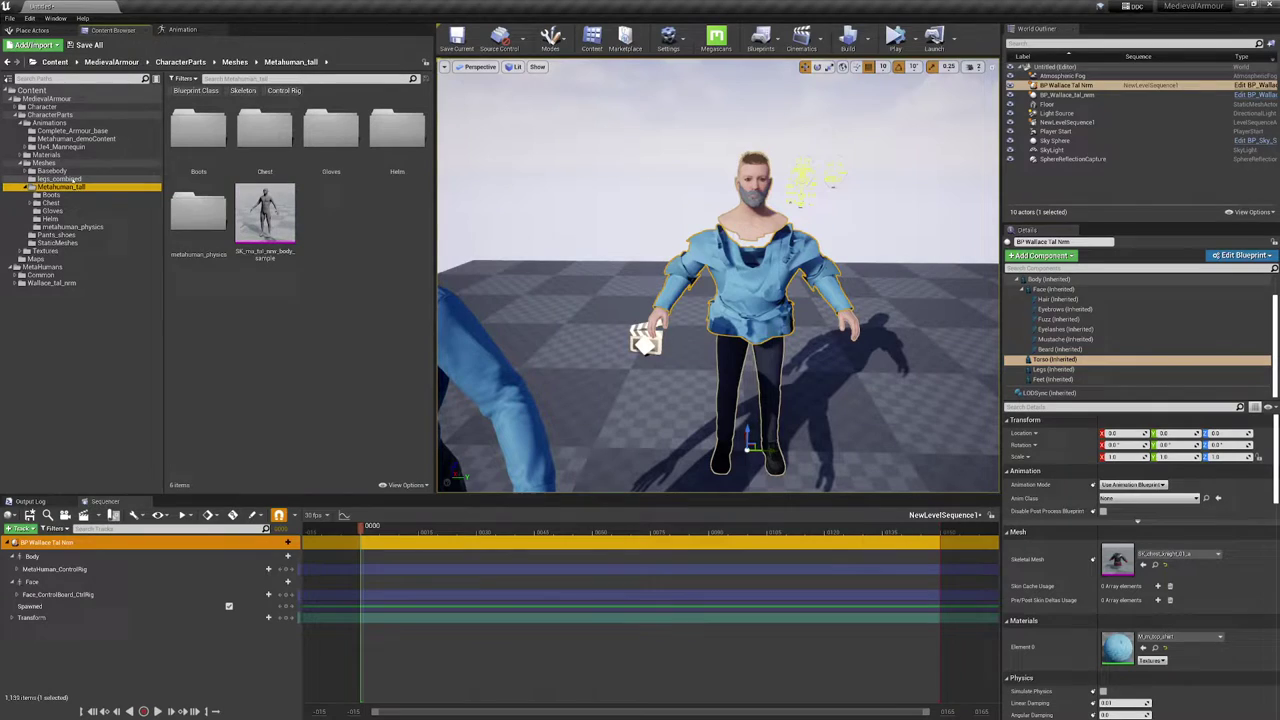
{"action": "left_click", "coordinate": [48, 203]}
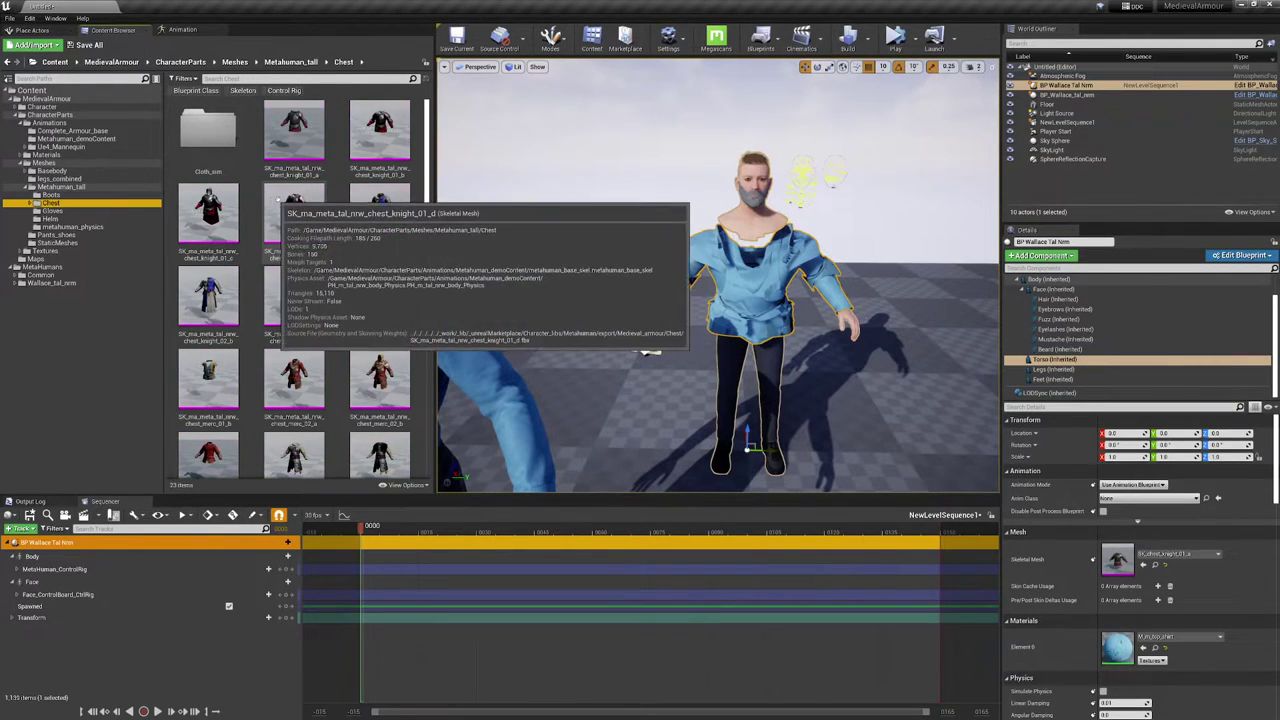
{"action": "left_click", "coordinate": [305, 155]}
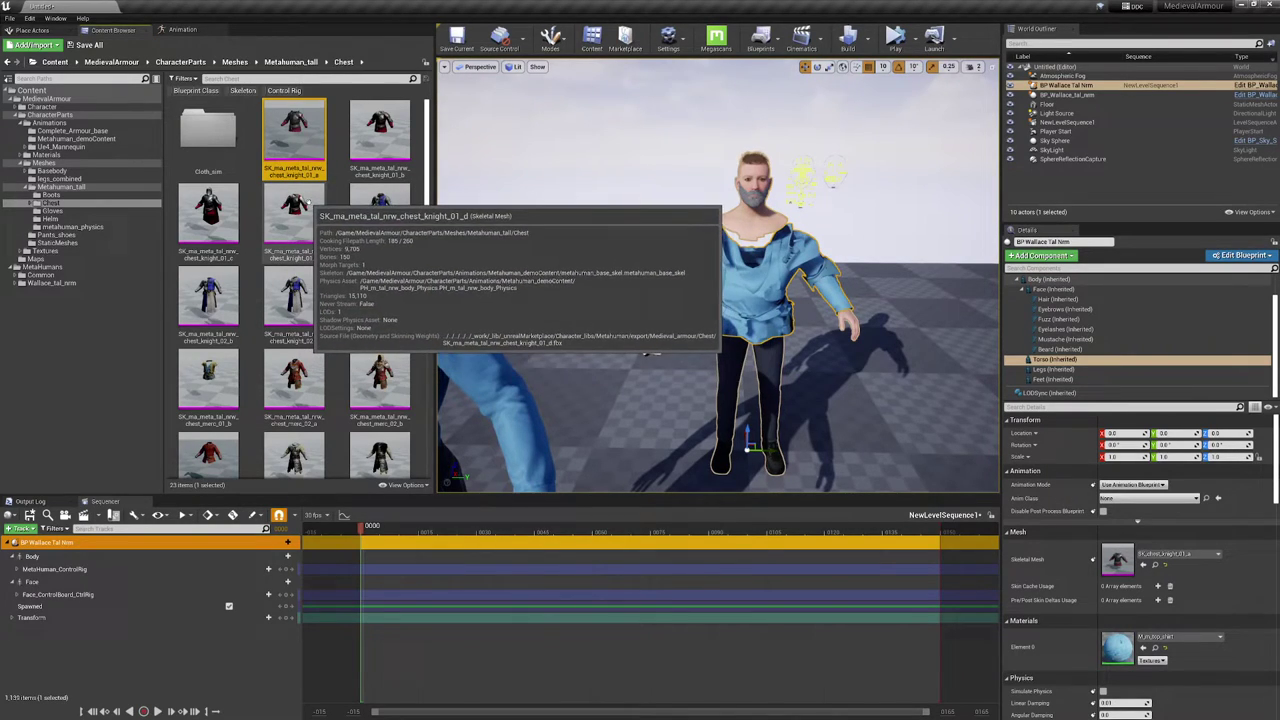
{"action": "left_click", "coordinate": [1143, 564]}
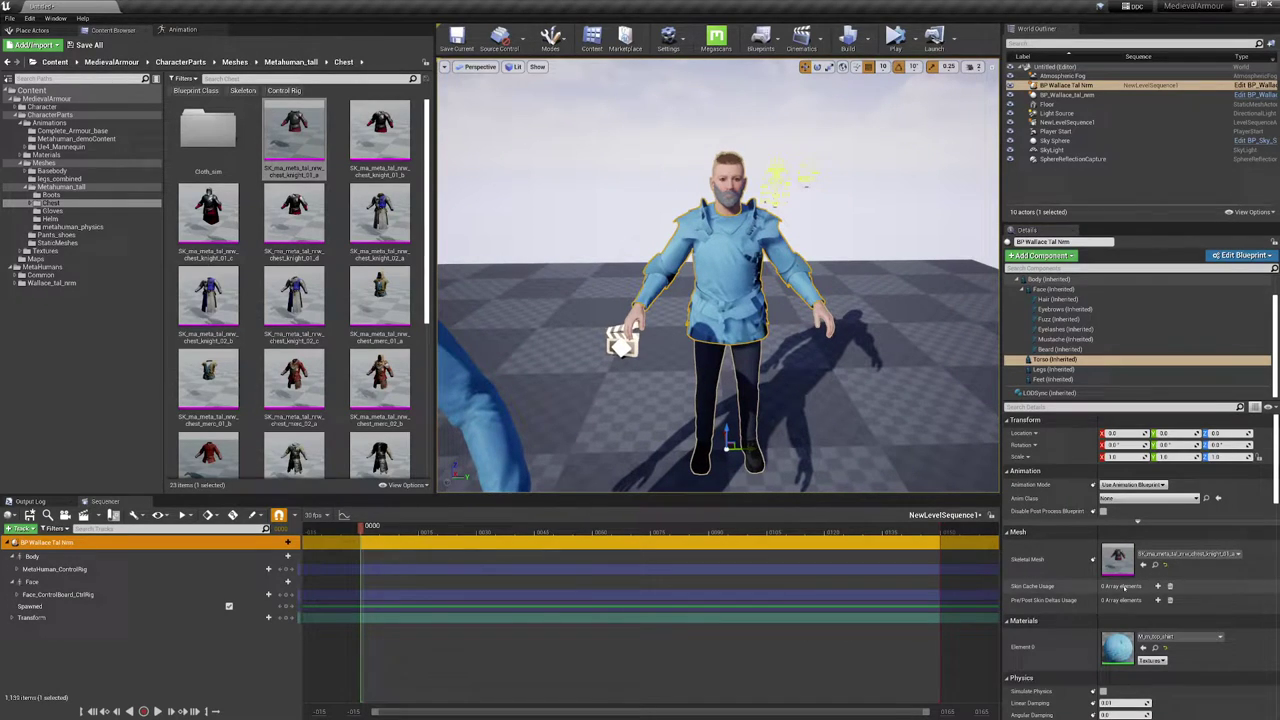
Clear the shirt material override in Element 0 of the Torso component and inspect the chest armour up close.
{"action": "left_click", "coordinate": [1178, 636]}
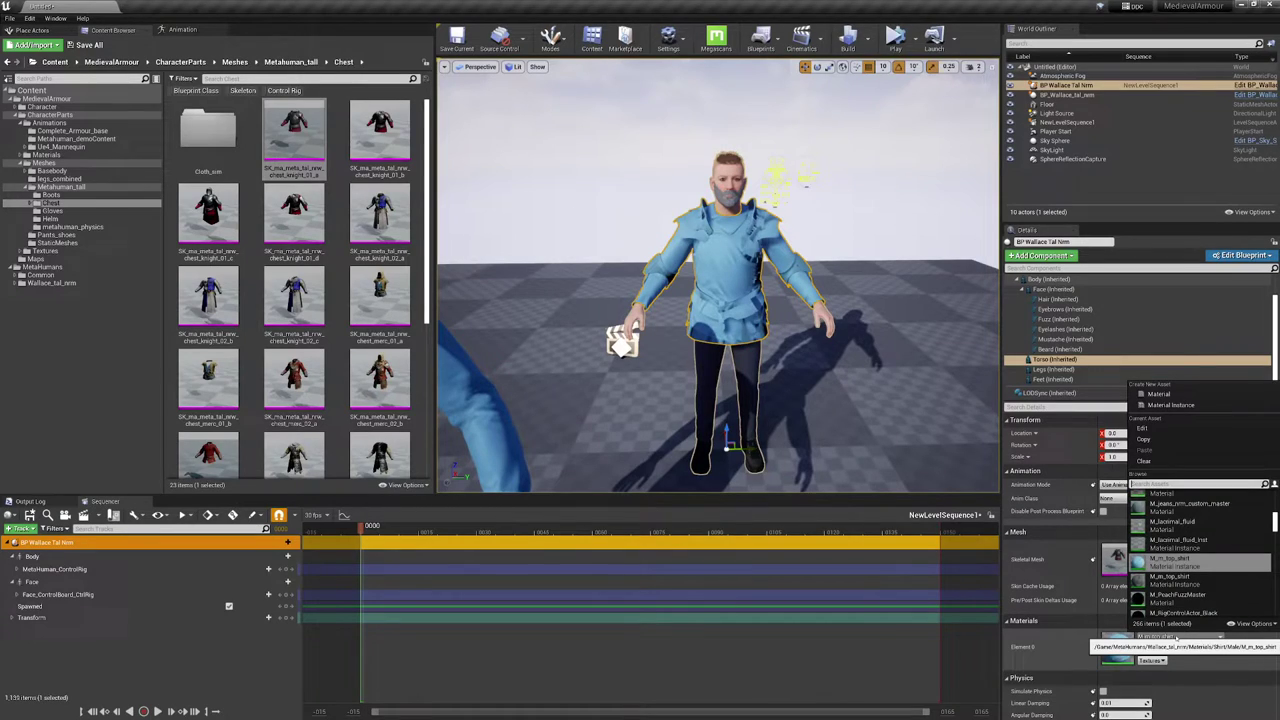
{"action": "left_click", "coordinate": [1164, 463]}
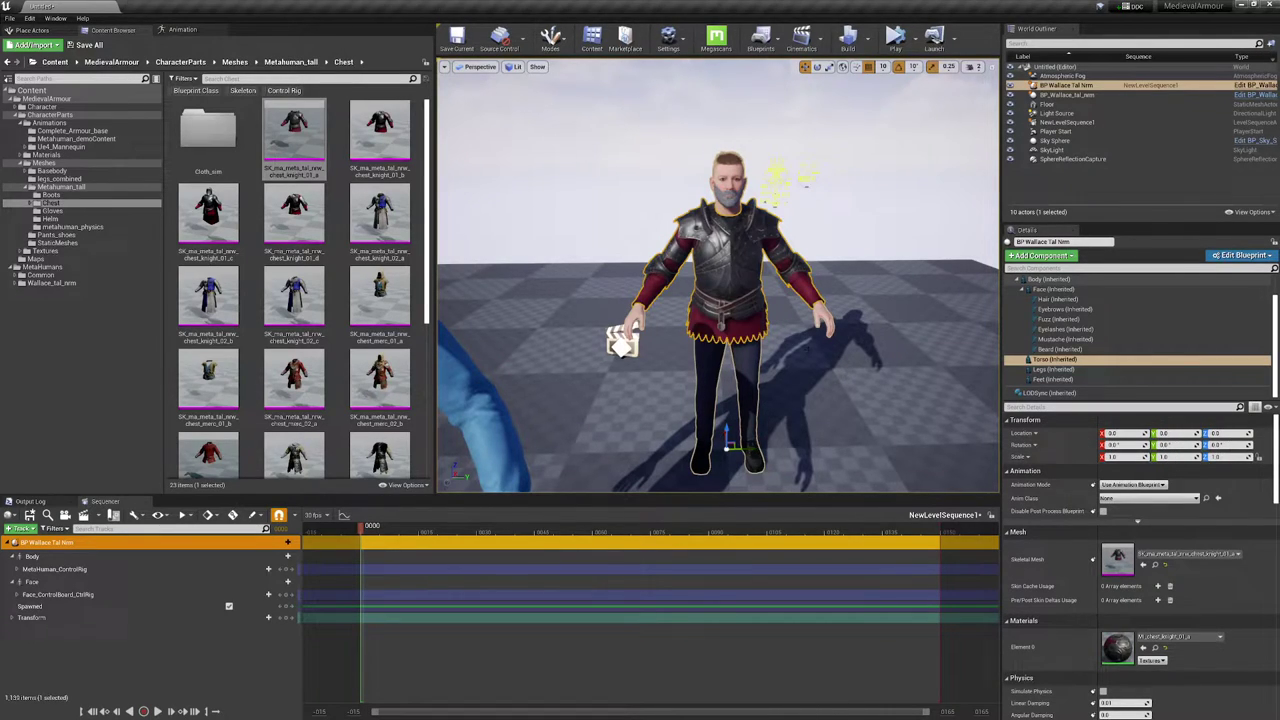
{"action": "scroll", "coordinate": [756, 224], "scroll_direction": "up", "scroll_amount": 5}
{"action": "right_click_drag", "start_coordinate": [718, 275], "coordinate": [766, 264]}
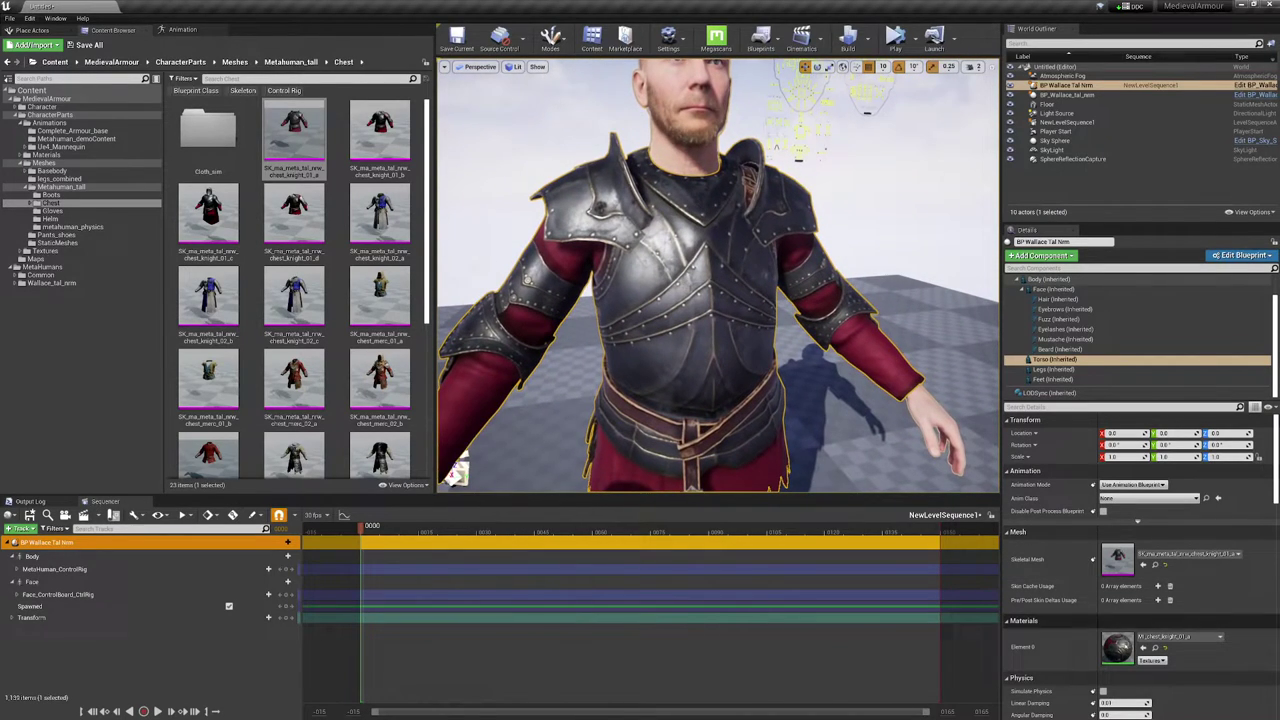
Replace the Torso component's Element 0 material with MI_chest_knight_01_b from the CharacterParts Materials folder.
{"action": "left_click", "coordinate": [1155, 648]}
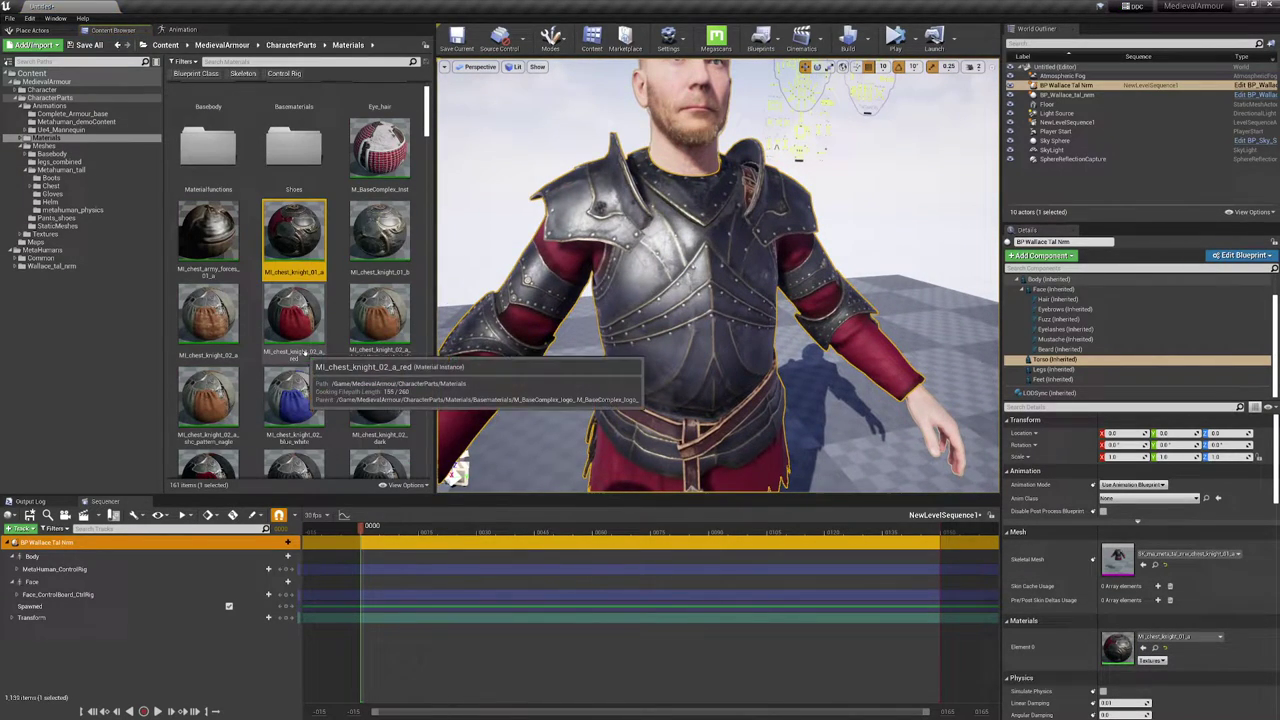
{"action": "left_click_drag", "start_coordinate": [380, 235], "coordinate": [1055, 632]}
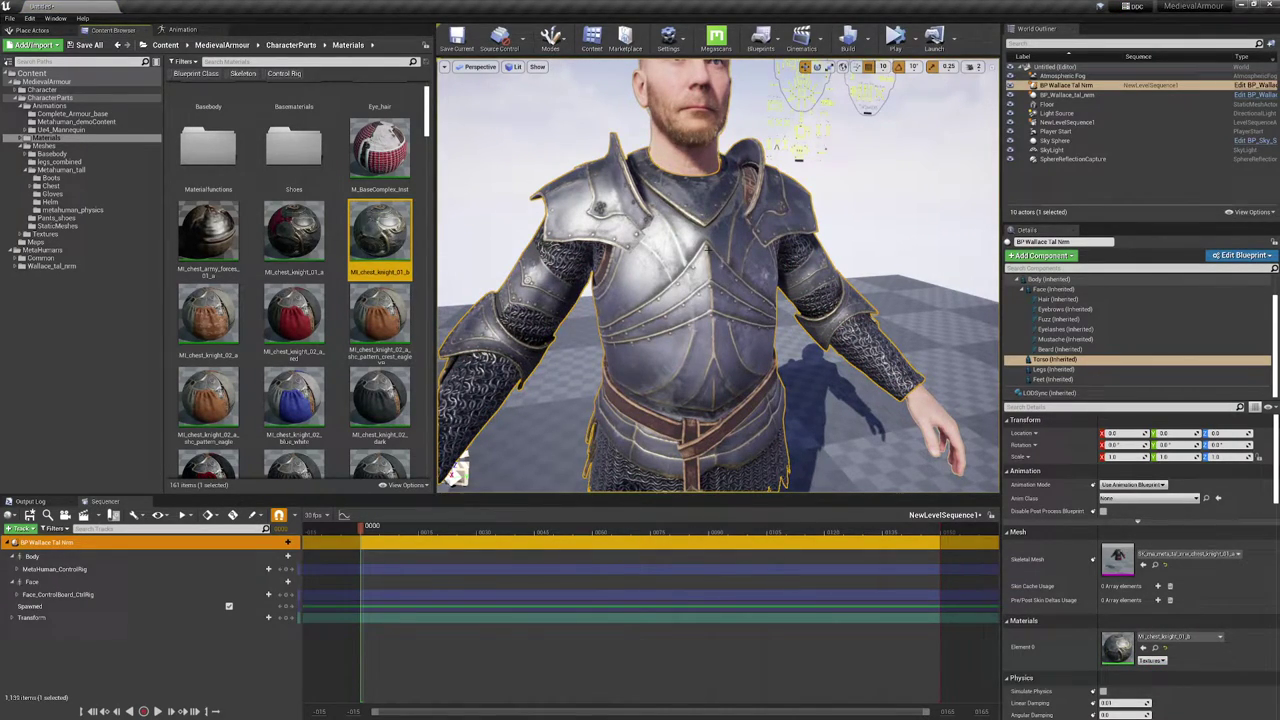
{"action": "double_click", "coordinate": [380, 235]}
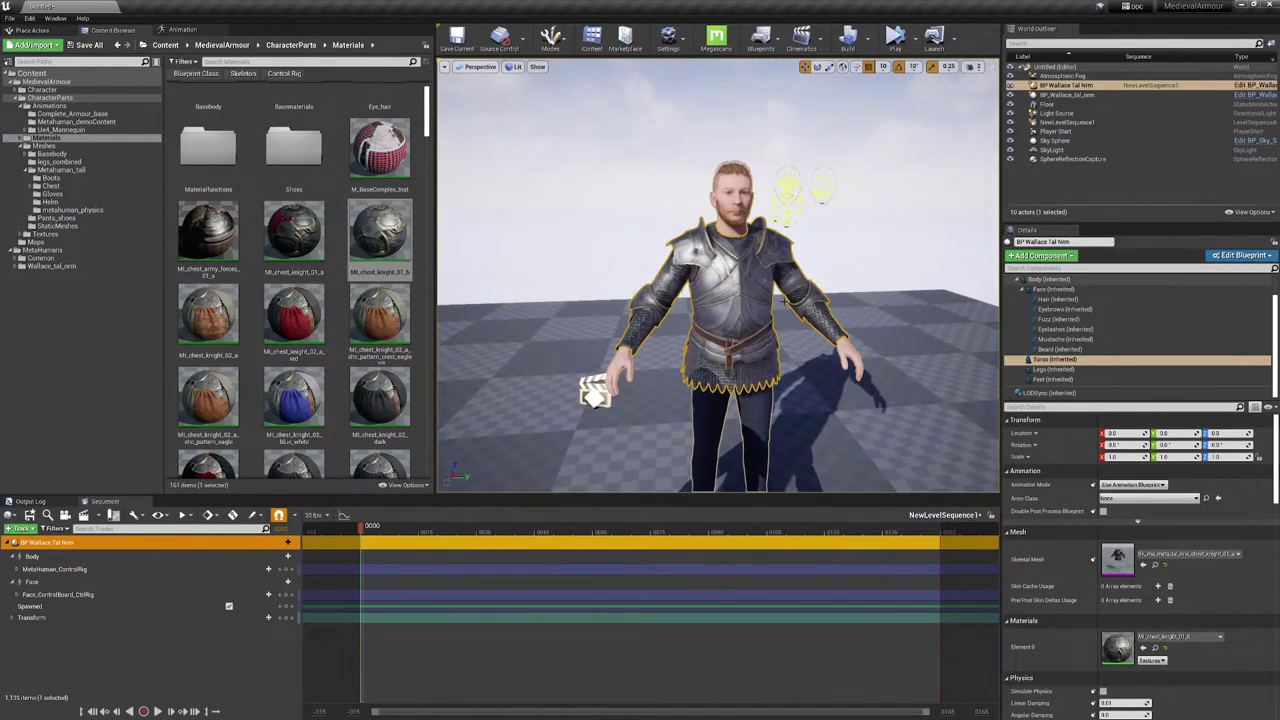
{"action": "middle_click_drag", "start_coordinate": [843, 362], "coordinate": [871, 457]}
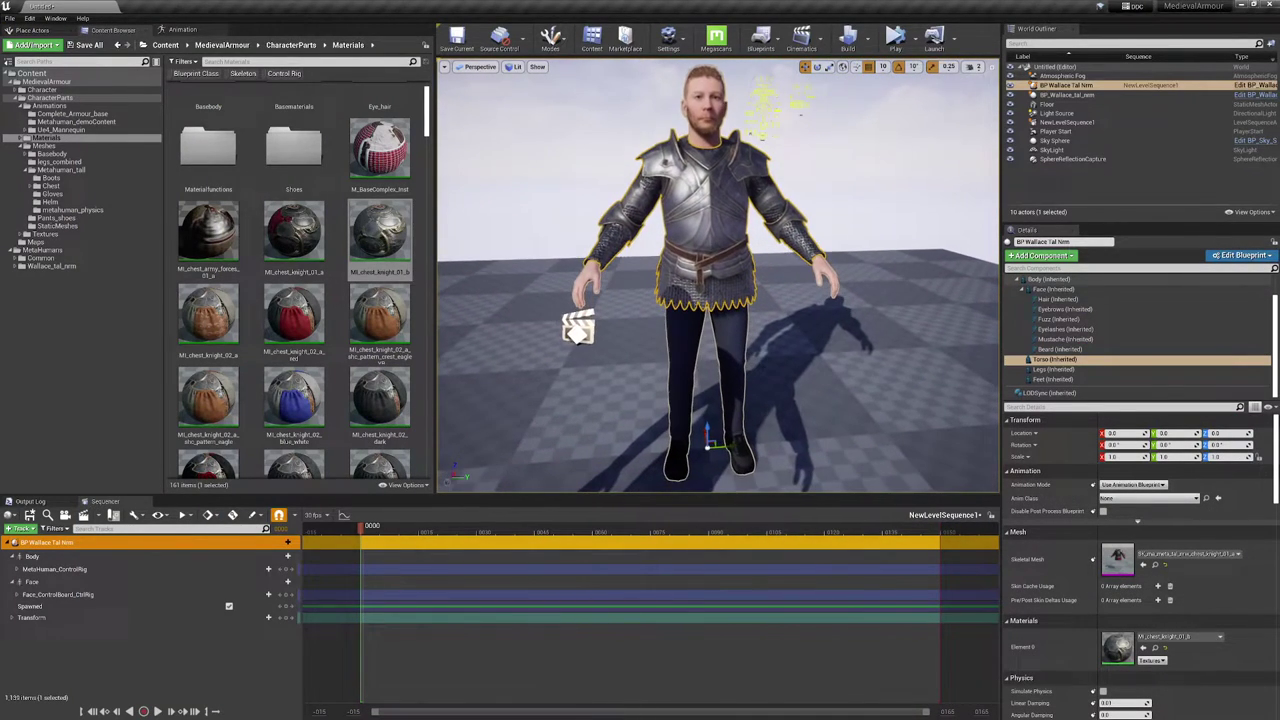
Assign the last medieval armour pants mesh in the Metahuman_tall Boots folder to the Legs component.
{"action": "double_click", "coordinate": [732, 335]}
{"action": "double_click", "coordinate": [732, 335]}
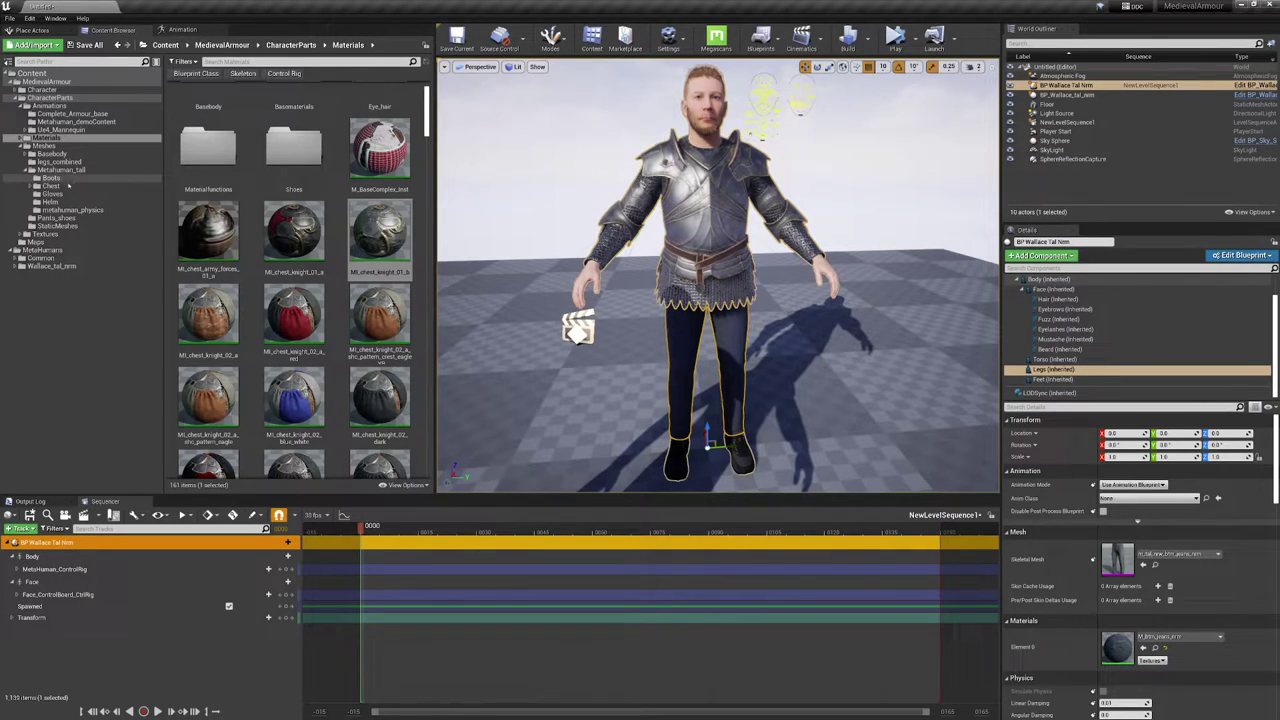
{"action": "left_click", "coordinate": [62, 179]}
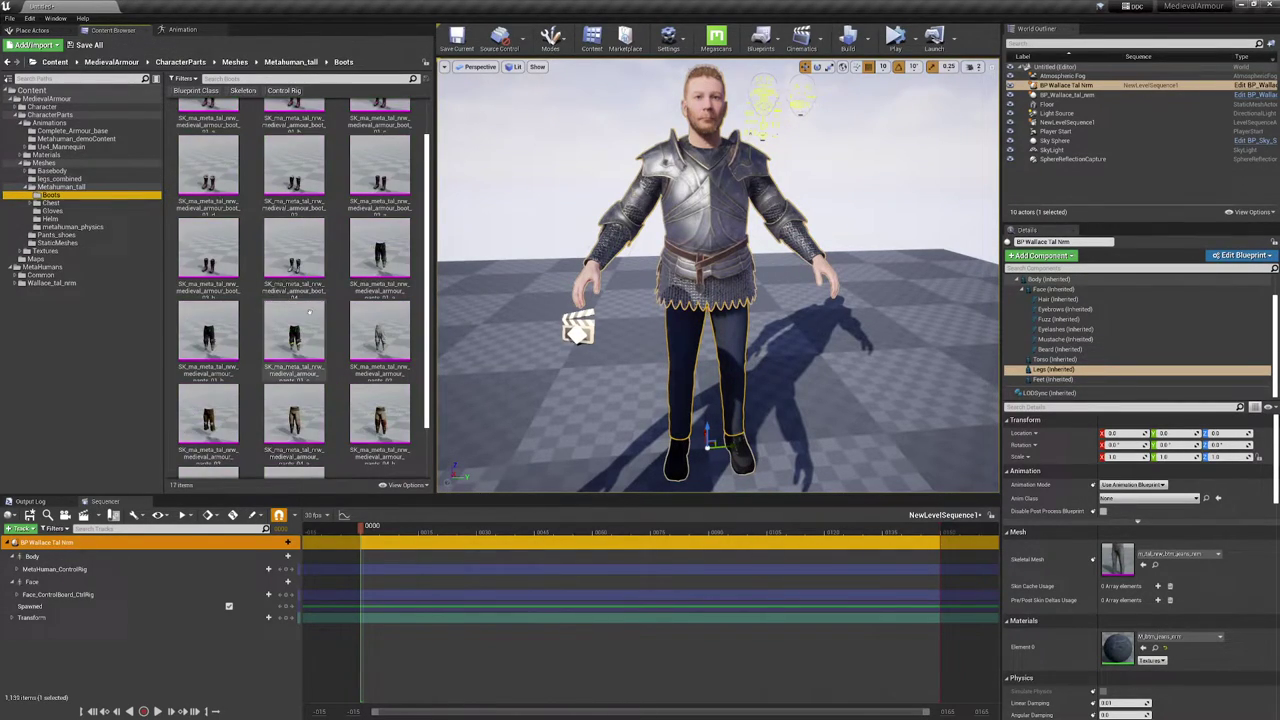
{"action": "scroll", "coordinate": [309, 312], "scroll_direction": "down", "scroll_amount": 2}
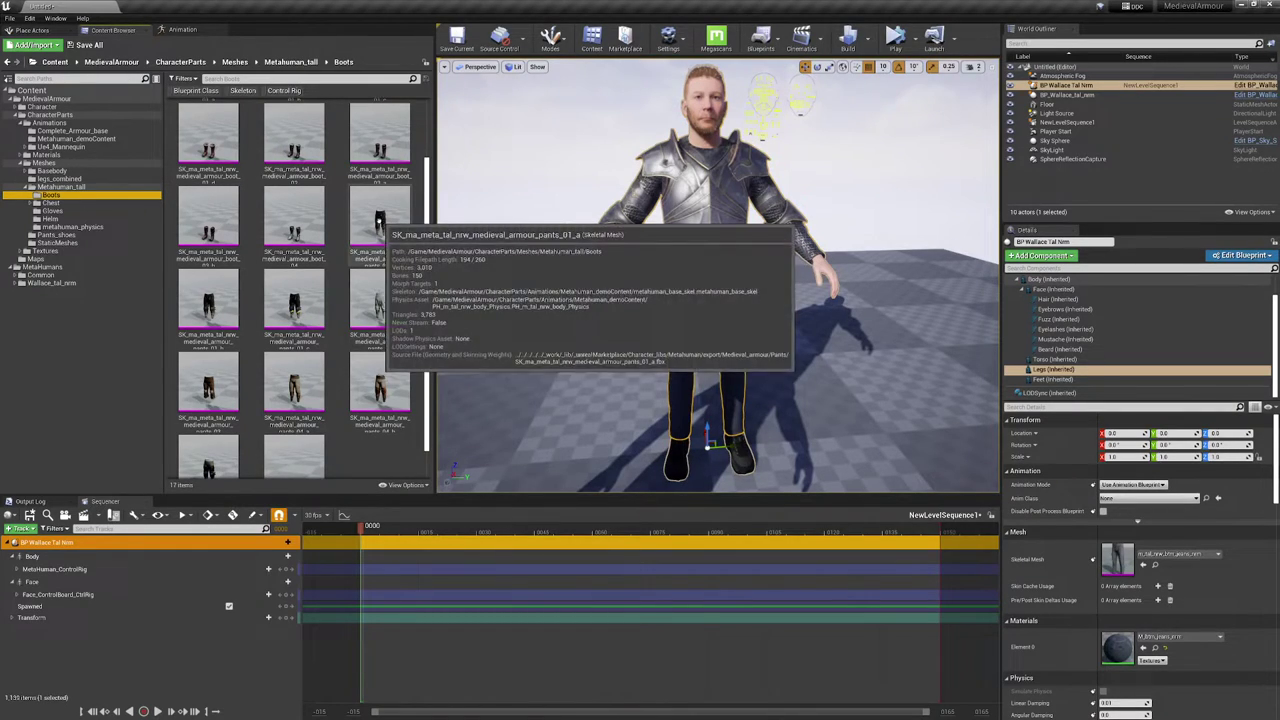
{"action": "scroll", "coordinate": [323, 428], "scroll_direction": "down", "scroll_amount": 1}
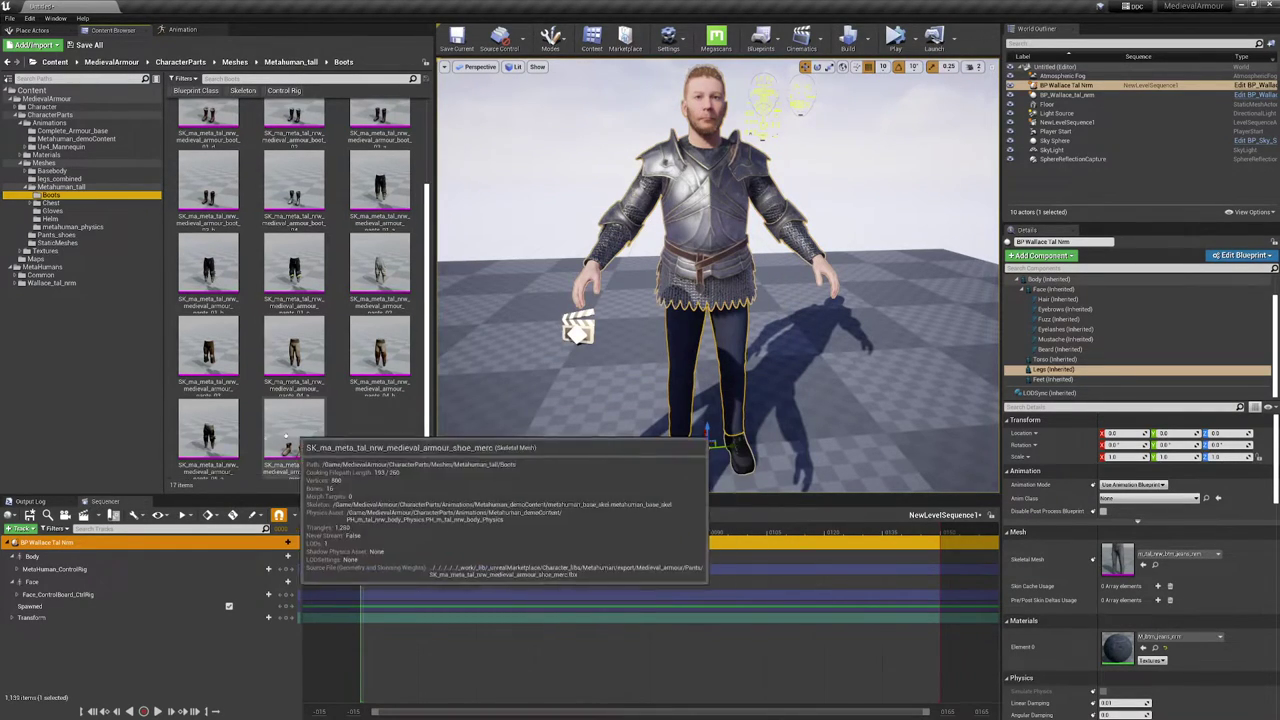
{"action": "left_click", "coordinate": [208, 432]}
{"action": "left_click", "coordinate": [1142, 563]}
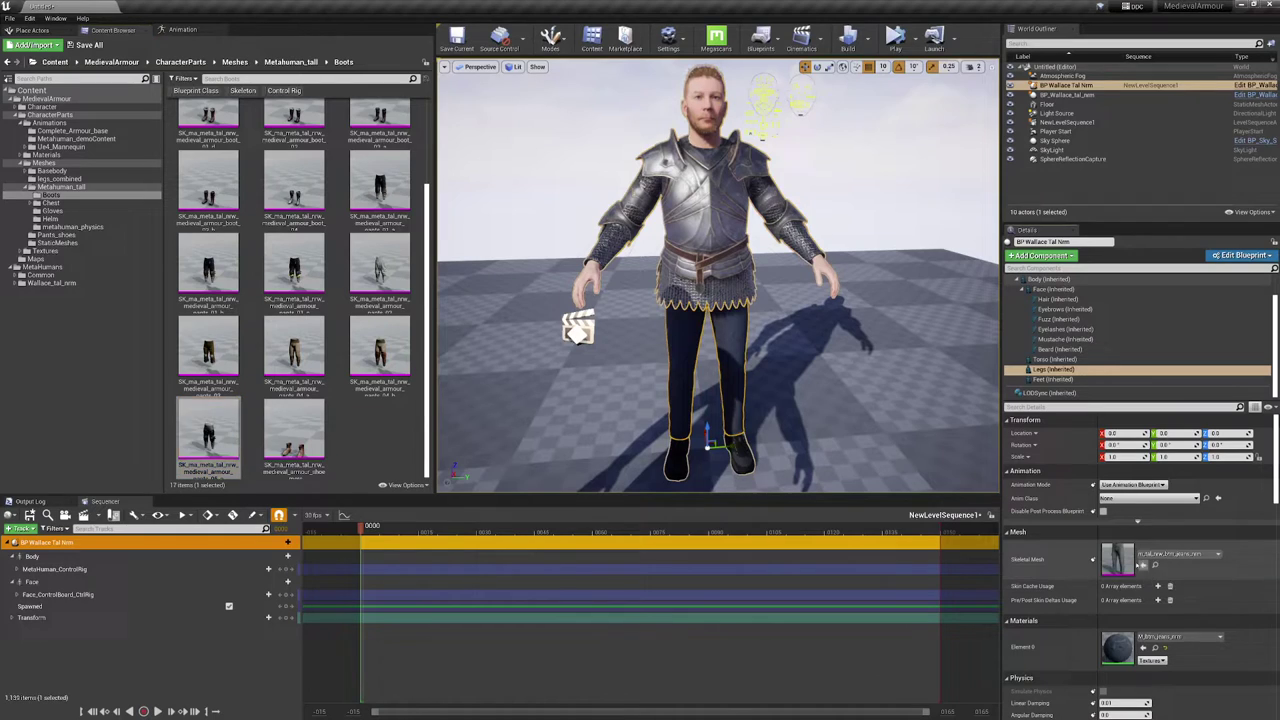
Clear the jeans material override in Element 0 of the Legs component.
{"action": "left_click", "coordinate": [1178, 636]}
{"action": "left_click", "coordinate": [1144, 461]}
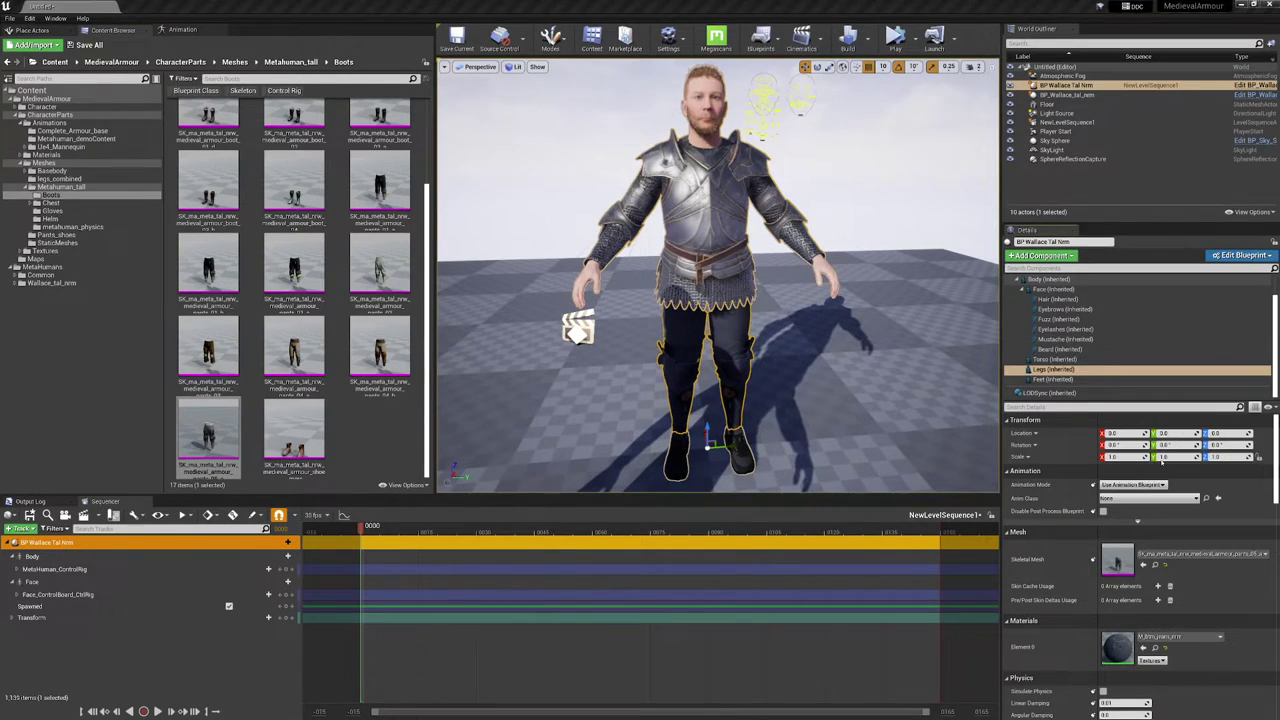
{"action": "middle_click_drag", "start_coordinate": [861, 389], "coordinate": [458, 336]}
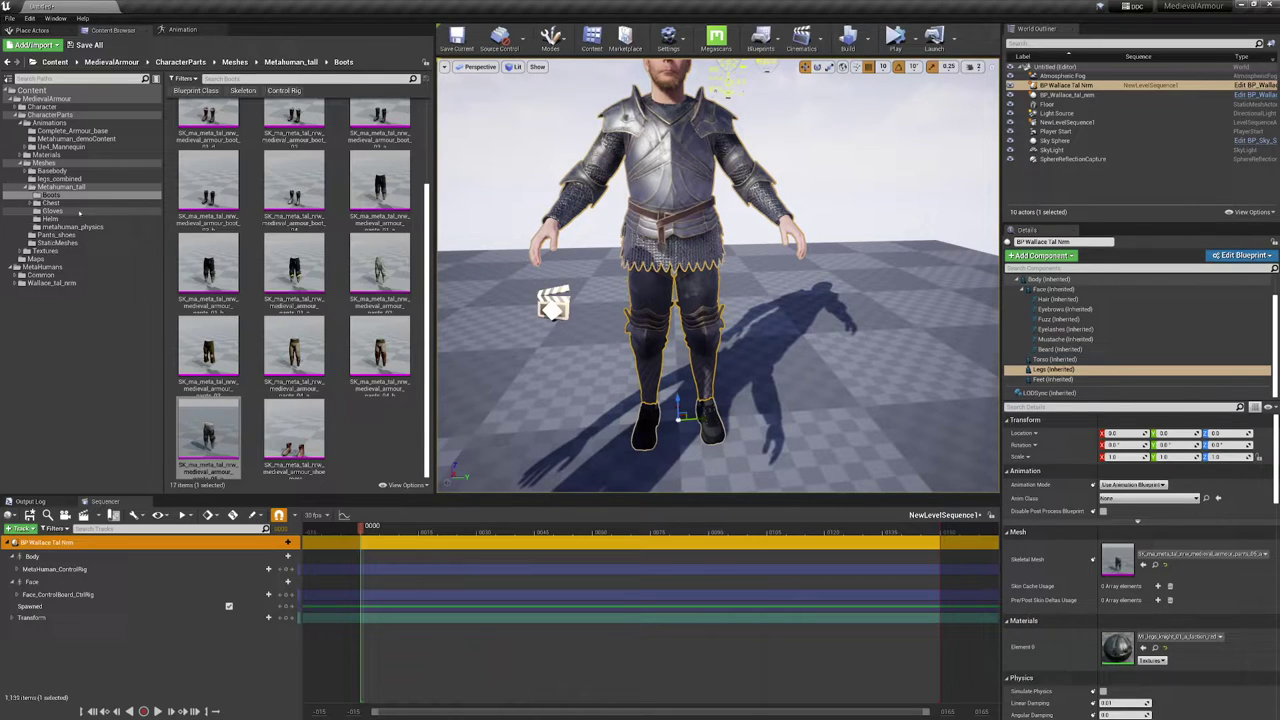
Assign a medieval armour boot mesh from the Metahuman_tall Boots folder to the Feet component and clear its material override.
{"action": "scroll", "coordinate": [300, 245], "scroll_direction": "up", "scroll_amount": 2}
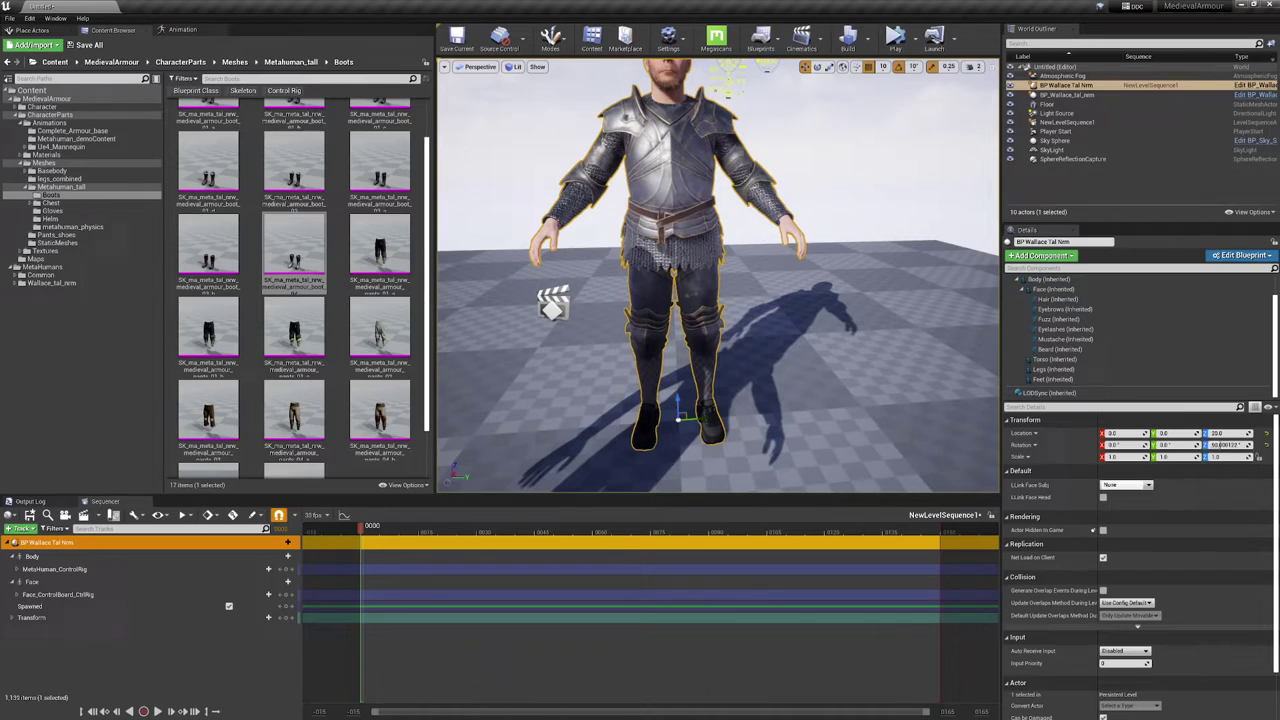
{"action": "left_click", "coordinate": [1053, 379]}
{"action": "left_click", "coordinate": [1143, 565]}
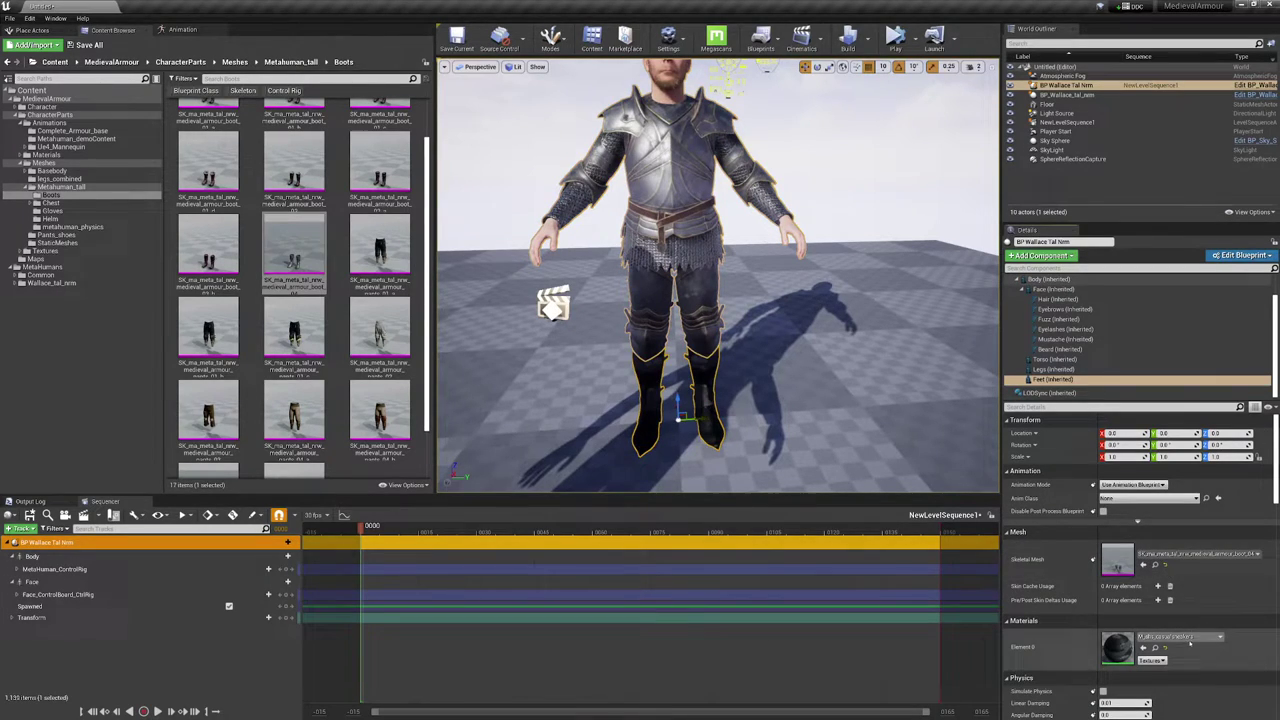
{"action": "left_click", "coordinate": [1188, 637]}
{"action": "left_click", "coordinate": [1142, 461]}
Delete the original undressed BP_Wallace_tal_nrm character from the level, keeping the armoured one in the sequence.
{"action": "right_click_drag", "start_coordinate": [974, 414], "coordinate": [945, 398]}
{"action": "key", "text": "s"}
{"action": "left_click", "coordinate": [561, 240]}
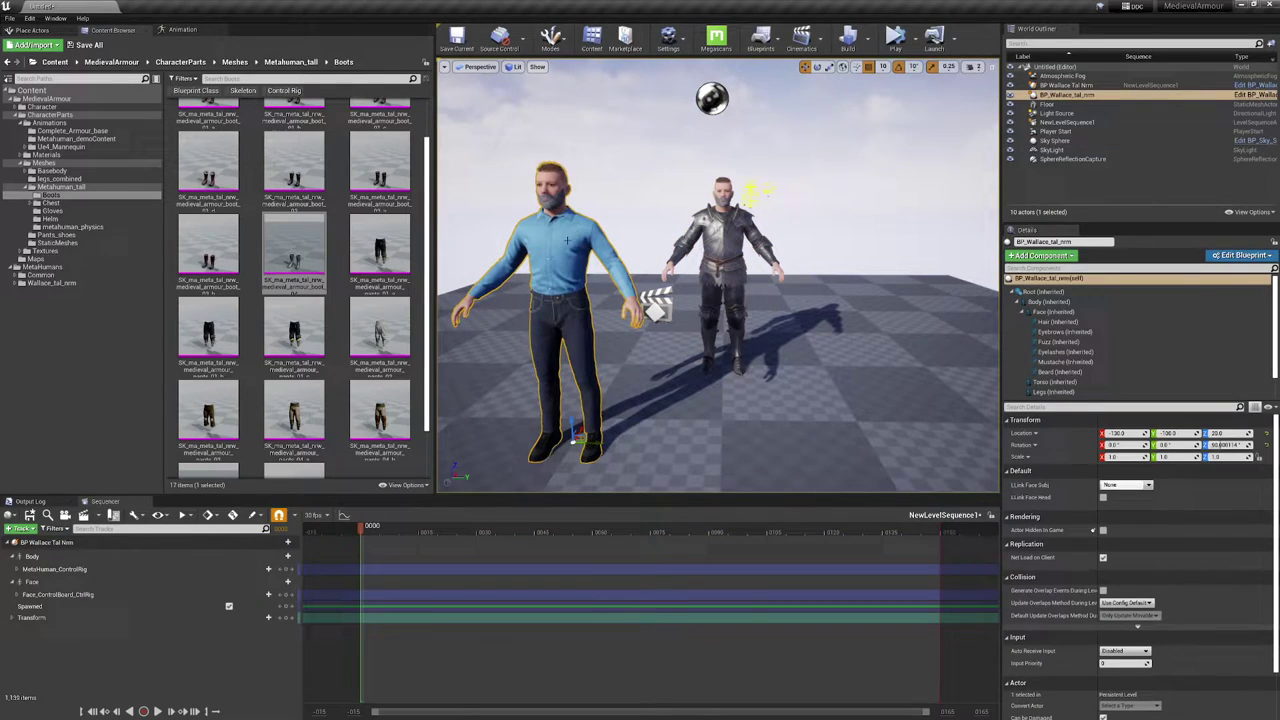
{"action": "key", "text": "Delete"}
{"action": "scroll", "coordinate": [718, 260], "scroll_direction": "up", "scroll_amount": 5}
Activate the character's MetaHuman_ControlRig track and raise the left arm by rotating upperarm_l_fk_ctrl about 40 degrees in pitch.
{"action": "left_click", "coordinate": [718, 230]}
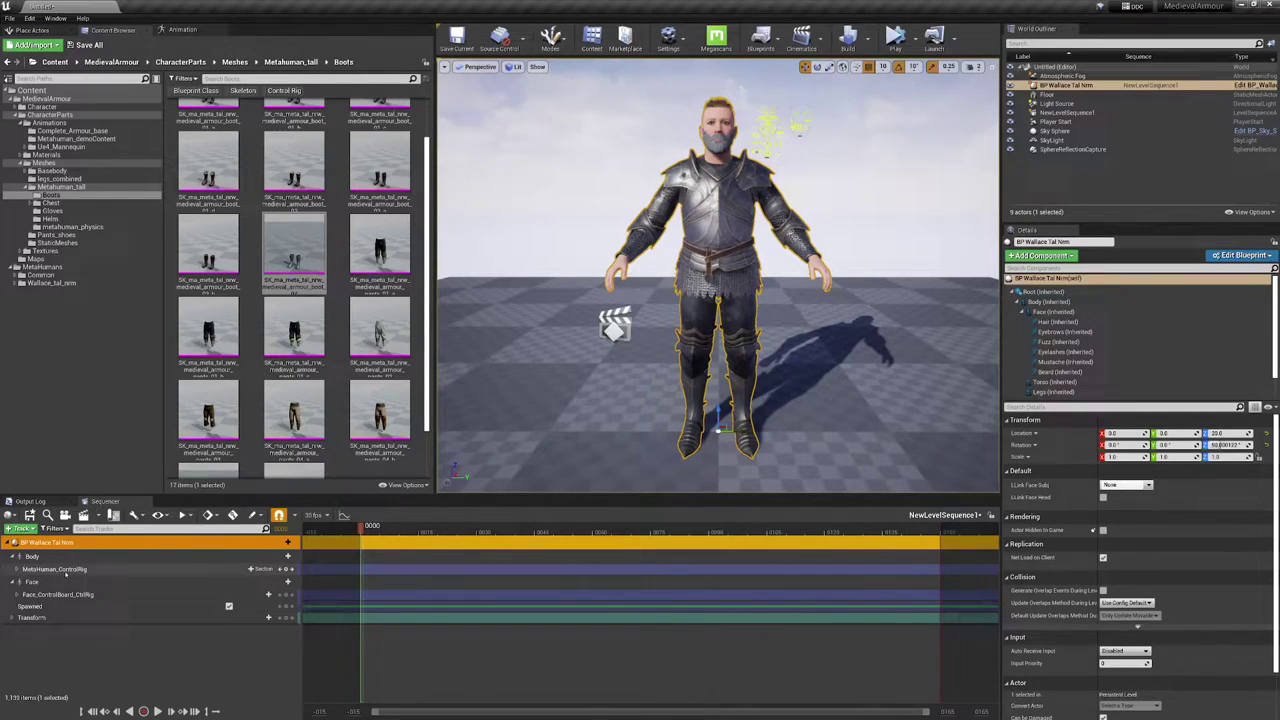
{"action": "left_click", "coordinate": [83, 570]}
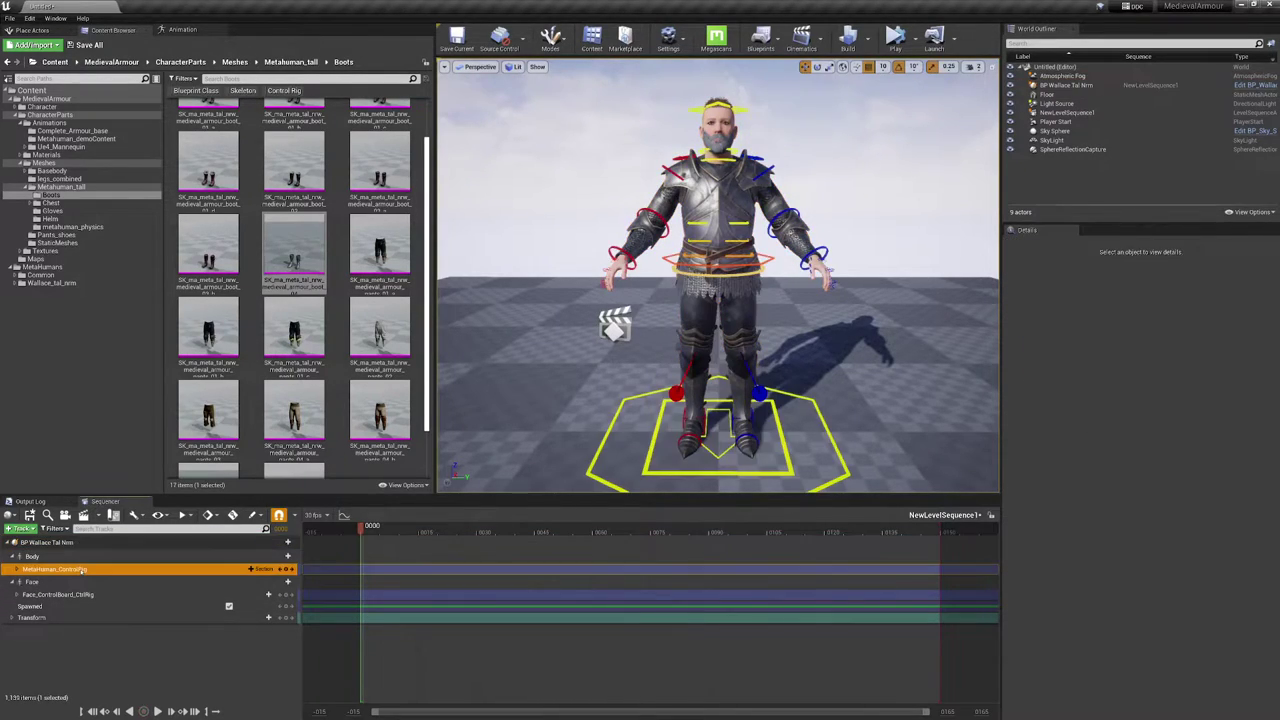
{"action": "left_click", "coordinate": [766, 172]}
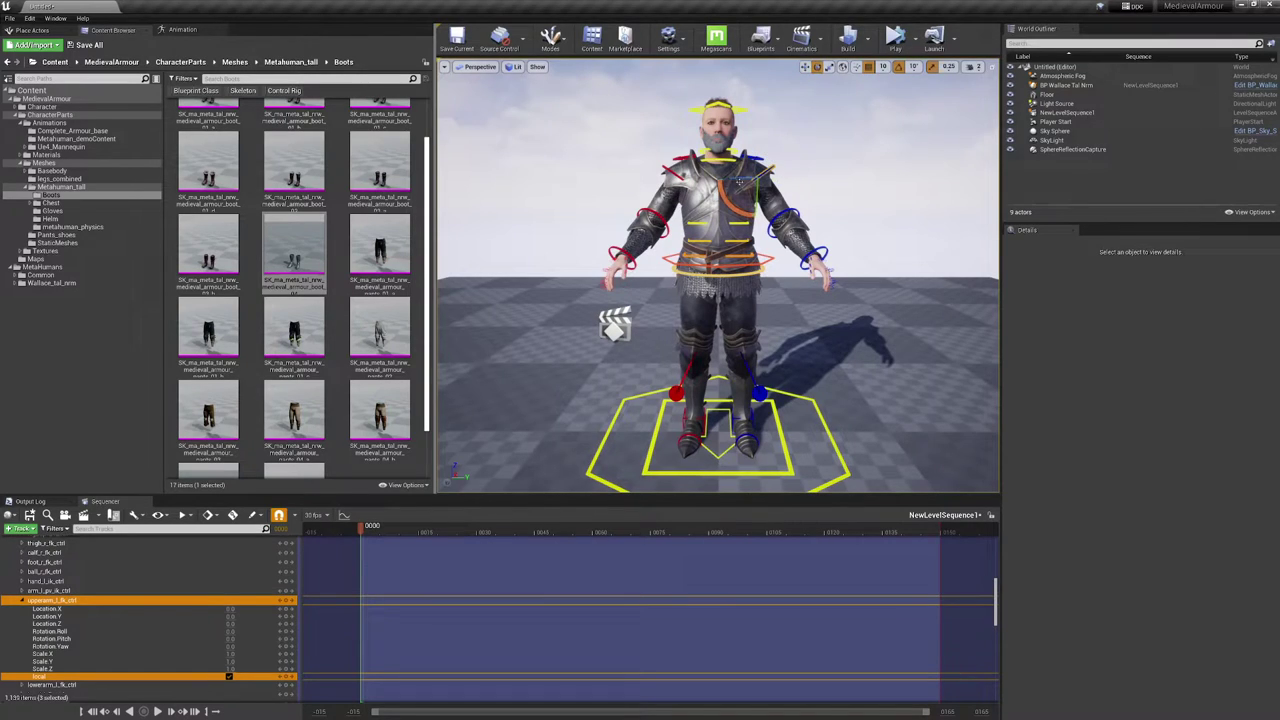
{"action": "left_click_drag", "start_coordinate": [753, 130], "coordinate": [772, 142]}
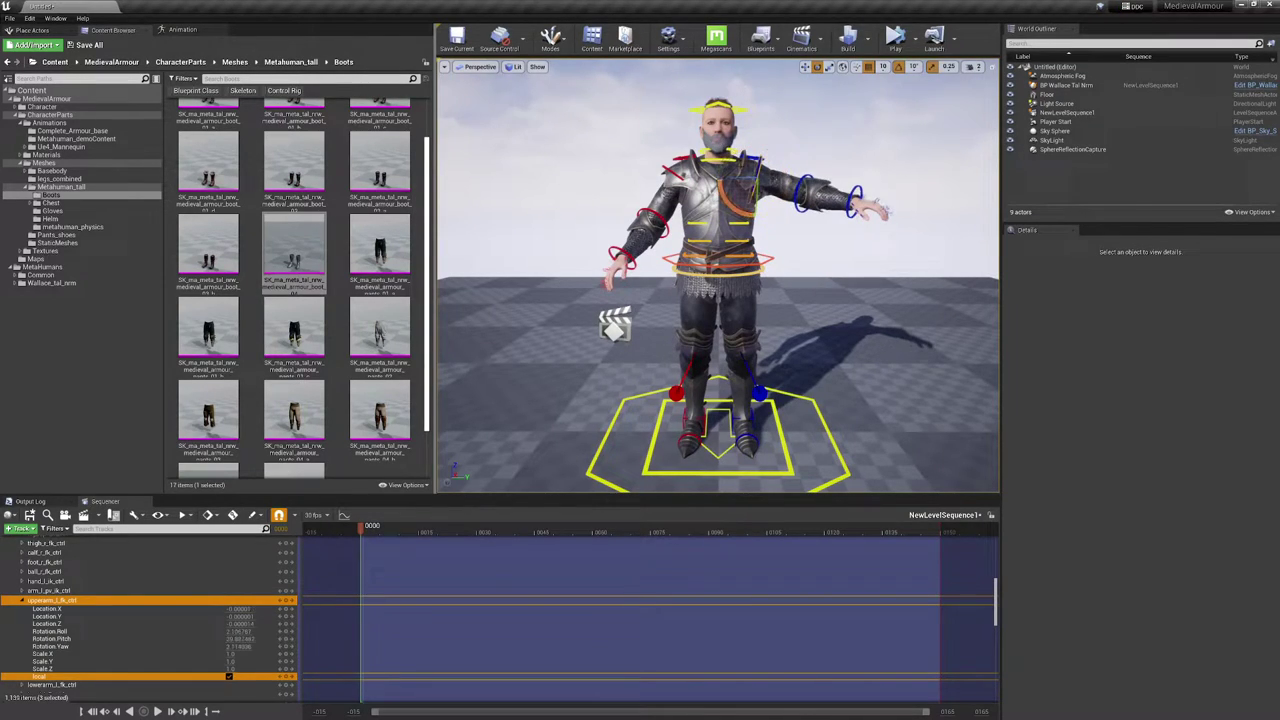
Adjust the left clavicle control's rotation and check the left hand and lower arm controls.
{"action": "left_click", "coordinate": [750, 159]}
{"action": "left_click_drag", "start_coordinate": [700, 201], "coordinate": [714, 208]}
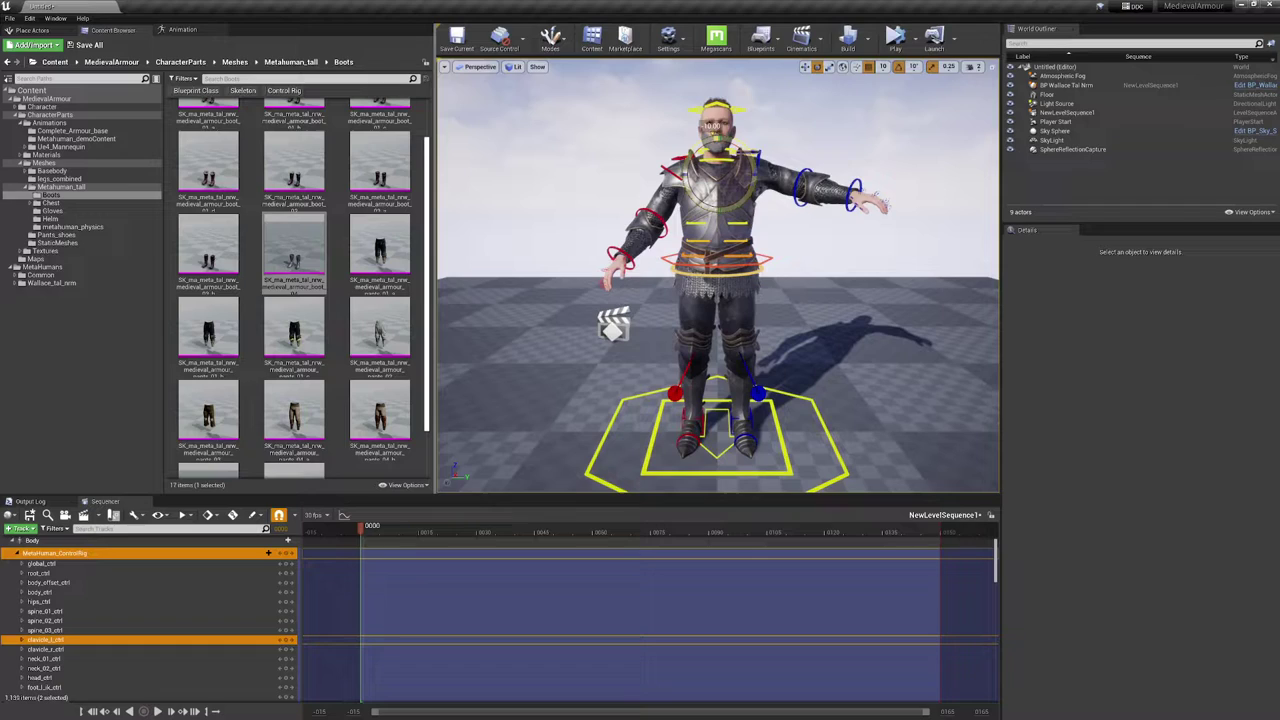
{"action": "left_click", "coordinate": [857, 182]}
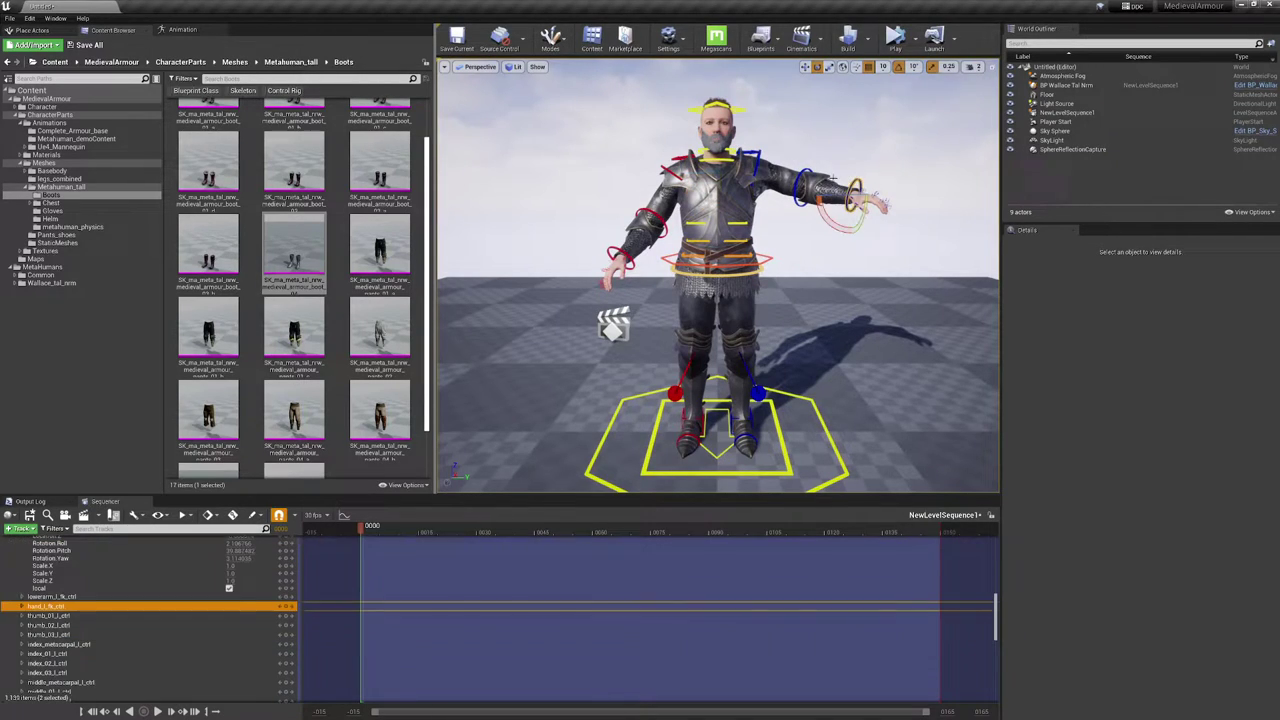
{"action": "left_click", "coordinate": [803, 176]}
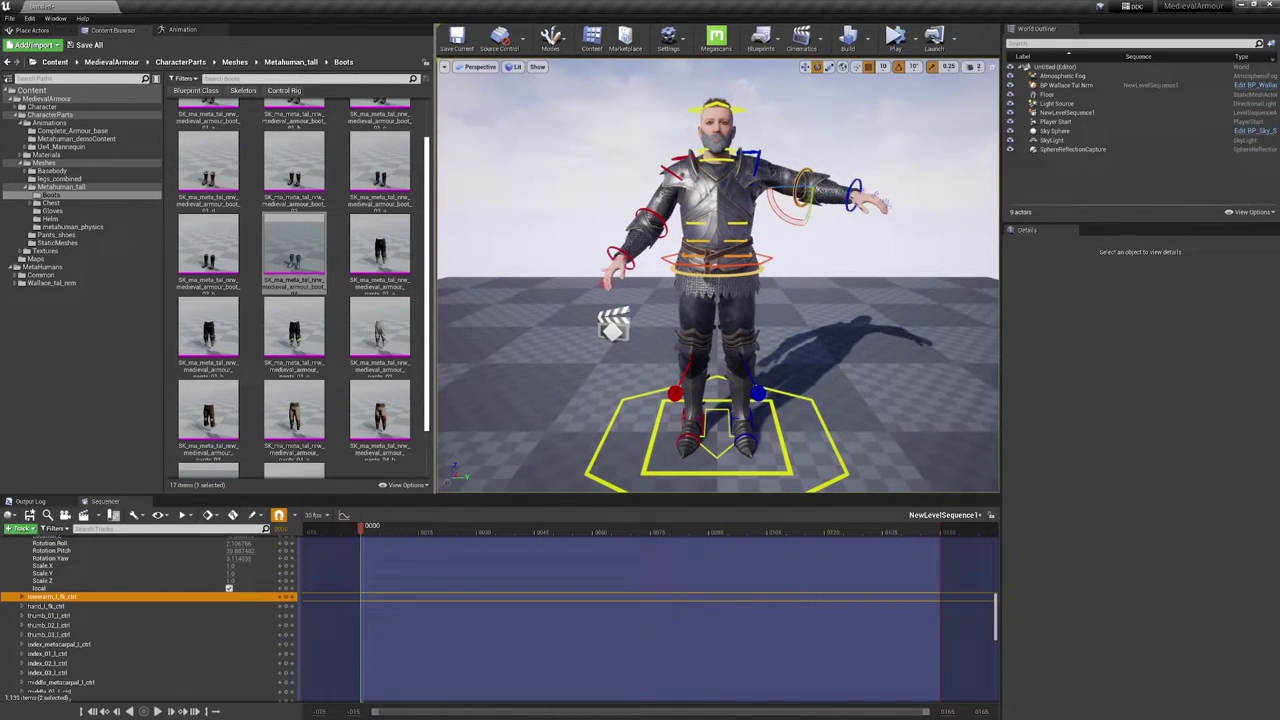
Turn the character's head to one side by rotating neck_02_ctrl about 10 degrees and the head control about 20 degrees.
{"action": "left_click", "coordinate": [760, 258]}
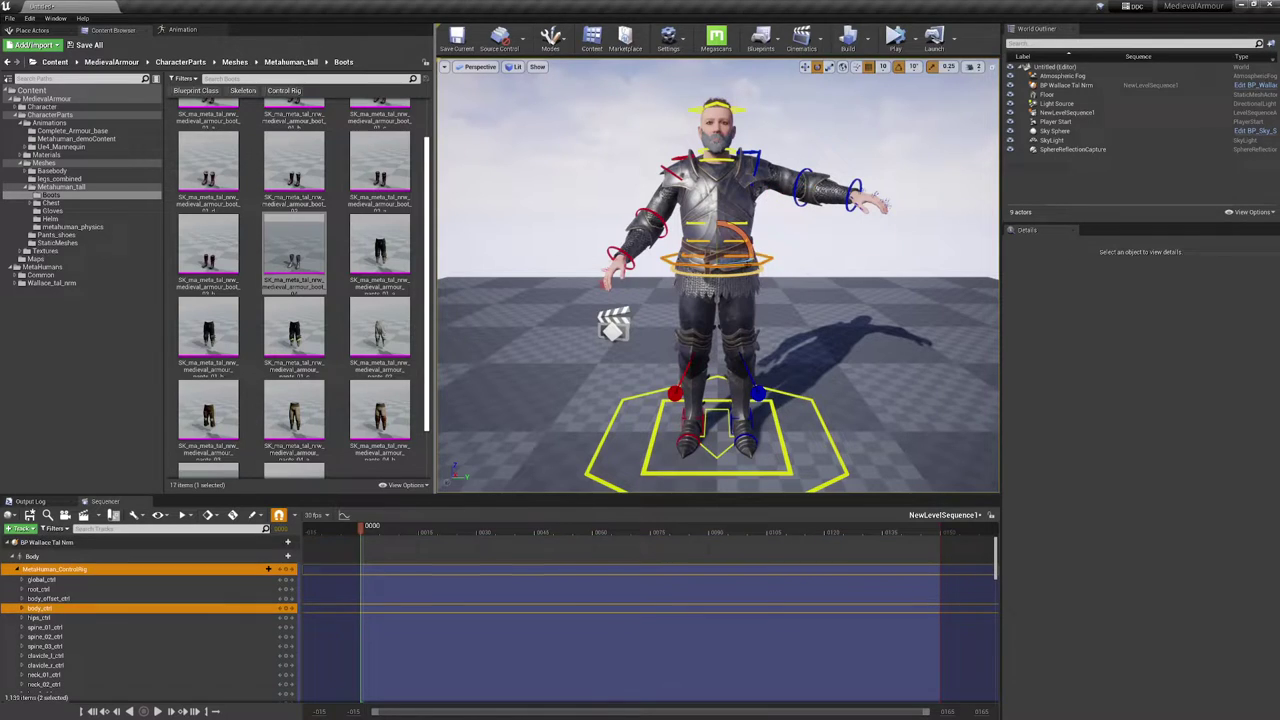
{"action": "mouse_move", "coordinate": [735, 261]}
{"action": "left_mouse_down"}
{"action": "mouse_move", "coordinate": [800, 261]}
{"action": "mouse_move", "coordinate": [690, 261]}
{"action": "mouse_move", "coordinate": [735, 261]}
{"action": "left_mouse_up"}
{"action": "scroll", "coordinate": [732, 251], "scroll_direction": "up", "scroll_amount": 6}
{"action": "middle_click_drag", "start_coordinate": [732, 251], "coordinate": [732, 100]}
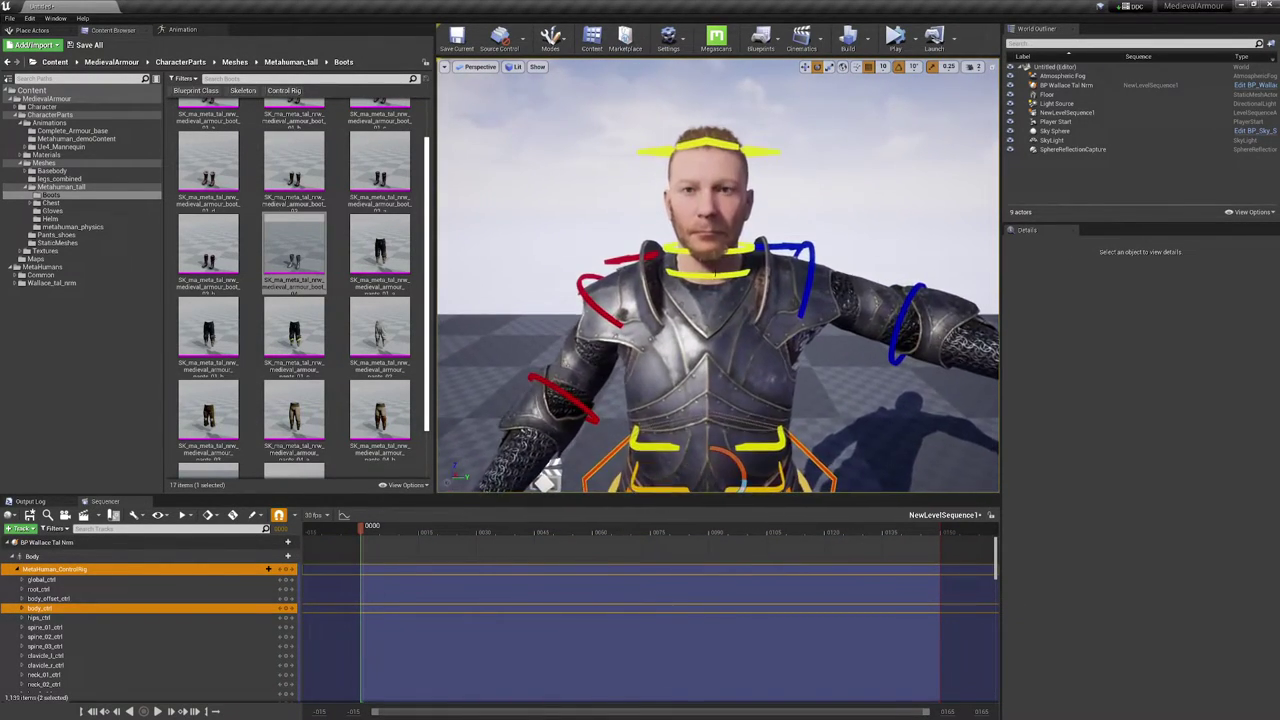
{"action": "left_click", "coordinate": [733, 243]}
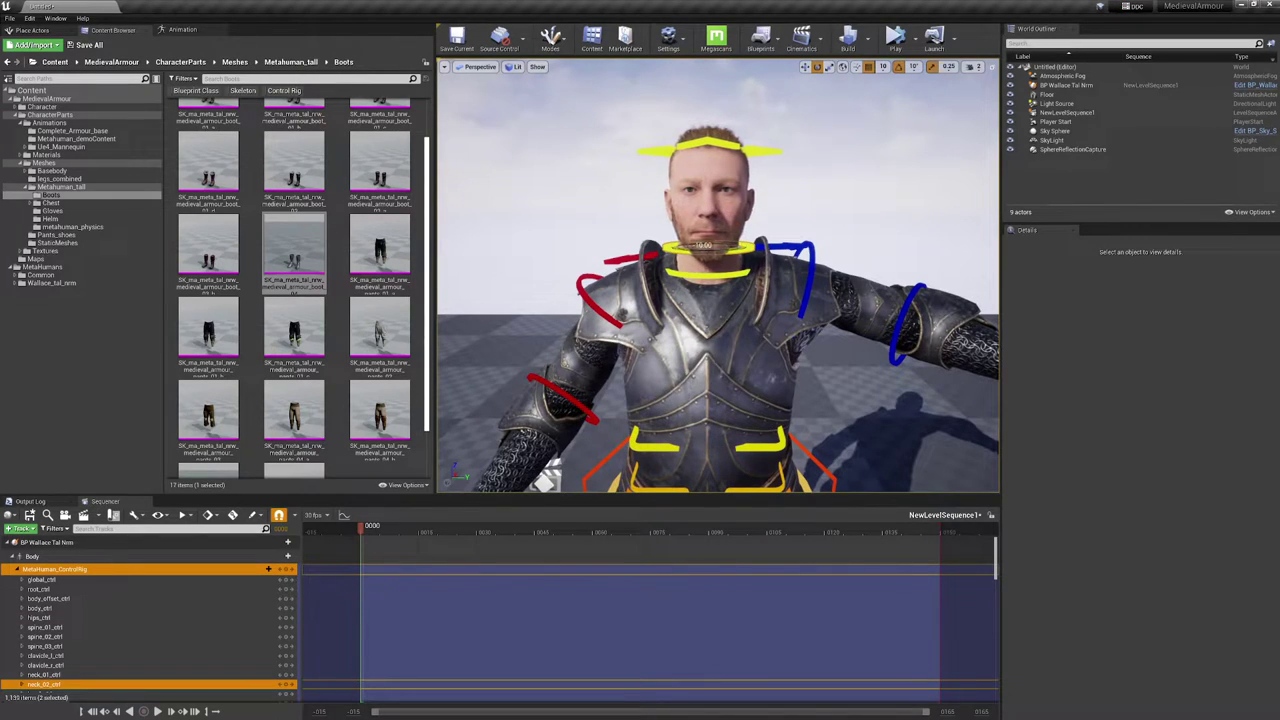
{"action": "left_click", "coordinate": [735, 147]}
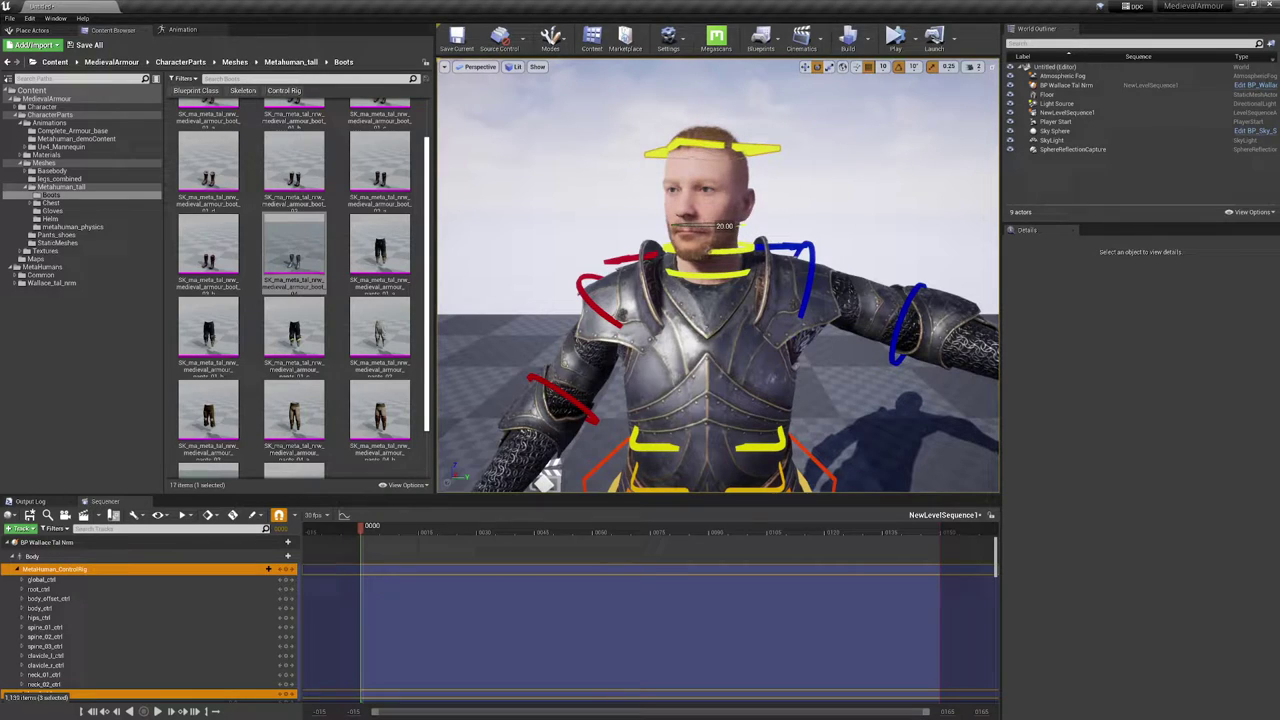
Lower the body by moving body_ctrl down so that the armoured character bends its knees into a crouch.
{"action": "scroll", "coordinate": [737, 261], "scroll_direction": "down", "scroll_amount": 8}
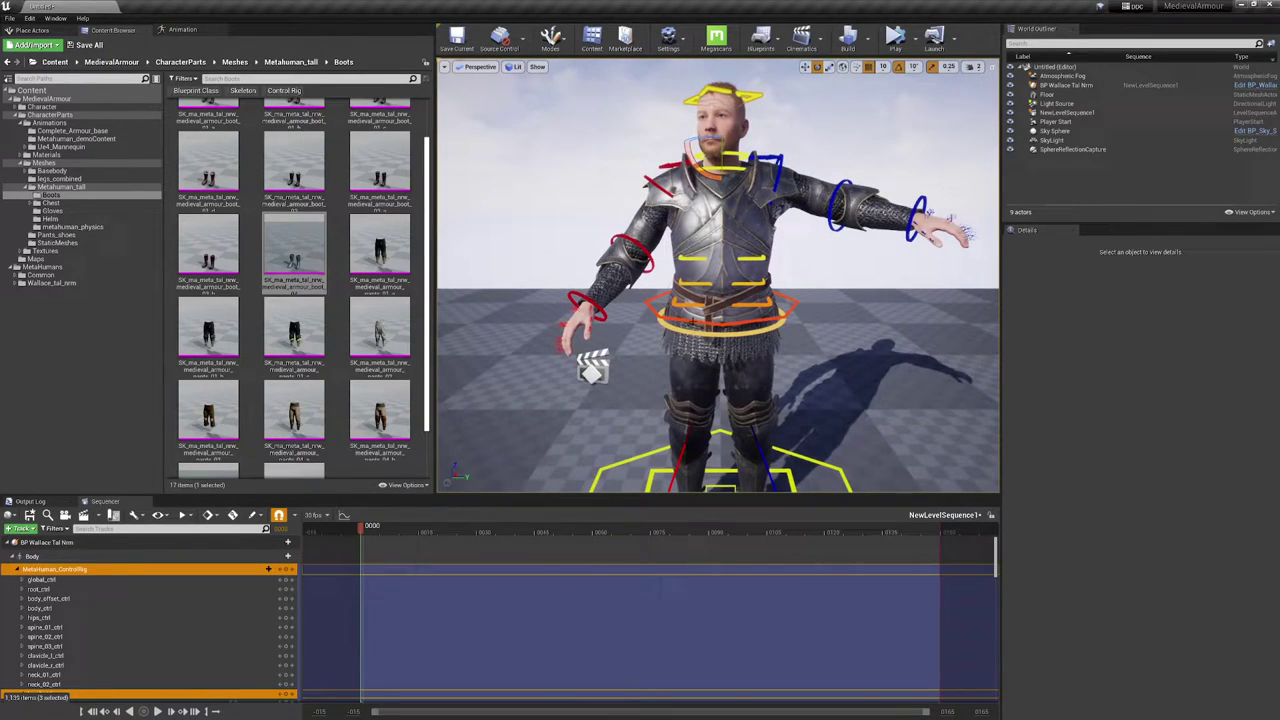
{"action": "left_click", "coordinate": [785, 298]}
{"action": "right_click_drag", "start_coordinate": [811, 267], "coordinate": [736, 295]}
{"action": "key", "text": "w"}
{"action": "left_click_drag", "start_coordinate": [793, 245], "coordinate": [795, 299]}
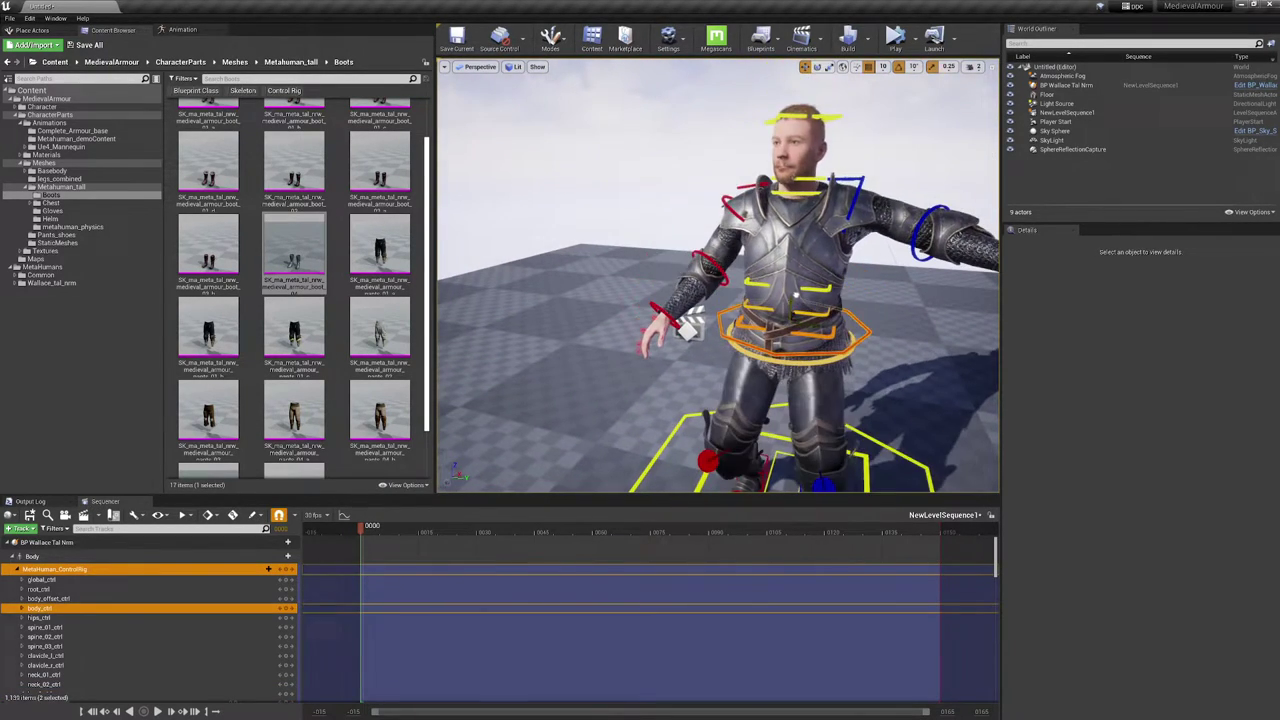
Move the left foot backward with foot_l_ik_ctrl to test how the leg armour deforms.
{"action": "mouse_move", "coordinate": [796, 311]}
{"action": "right_mouse_down"}
{"action": "mouse_move", "coordinate": [760, 325]}
{"action": "mouse_move", "coordinate": [796, 311]}
{"action": "right_mouse_up"}
{"action": "left_click_drag", "start_coordinate": [797, 313], "coordinate": [860, 322], "text": "alt"}
{"action": "left_click", "coordinate": [770, 371]}
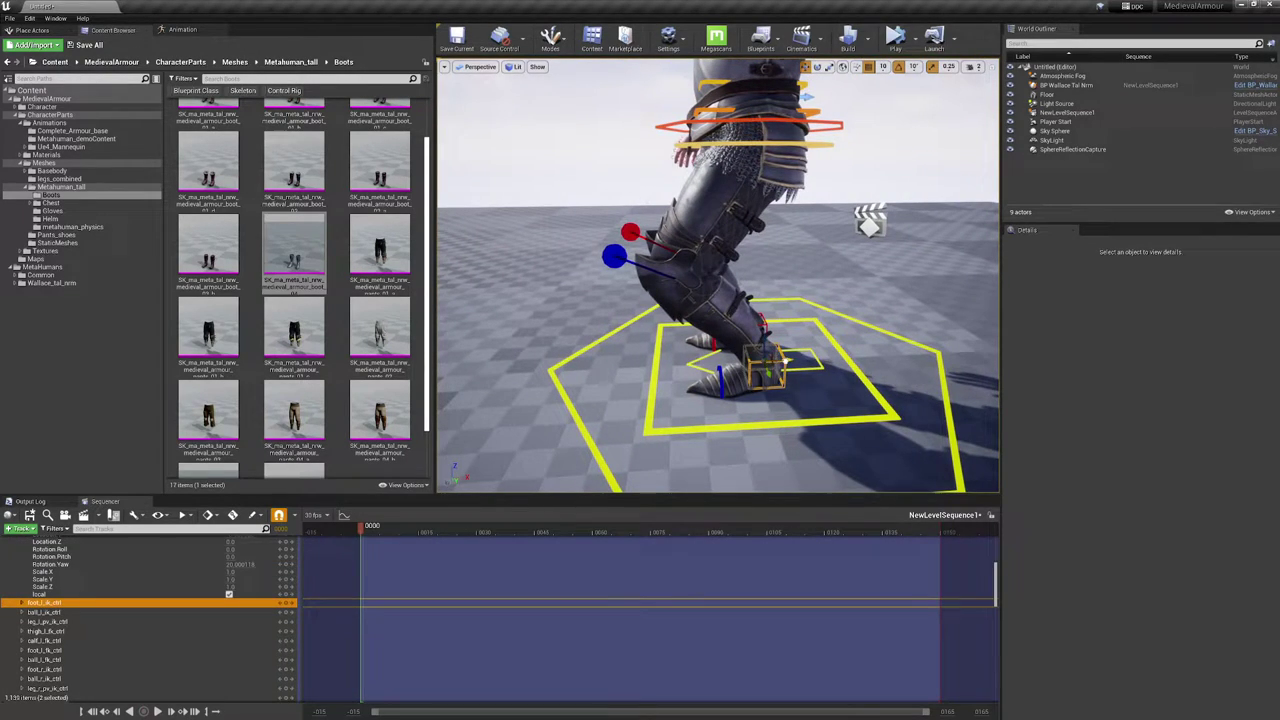
{"action": "left_click_drag", "start_coordinate": [787, 361], "coordinate": [808, 377]}
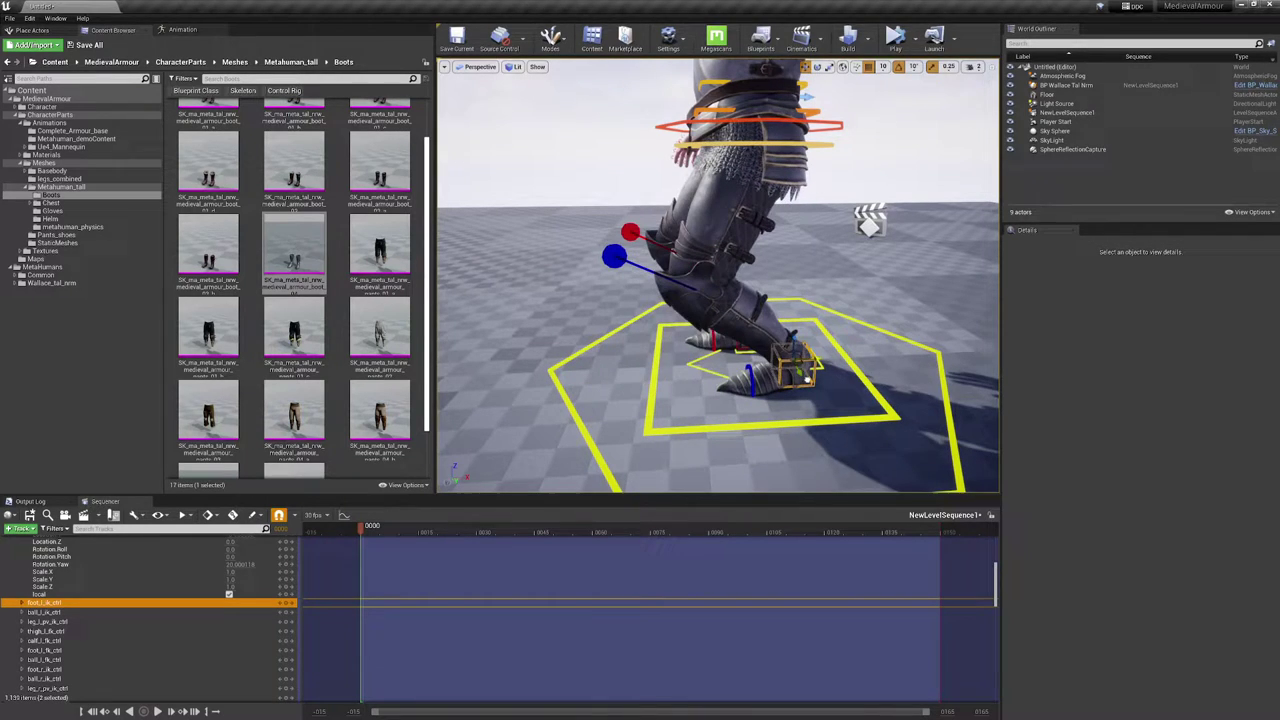
{"action": "right_click_drag", "start_coordinate": [807, 380], "coordinate": [449, 326]}
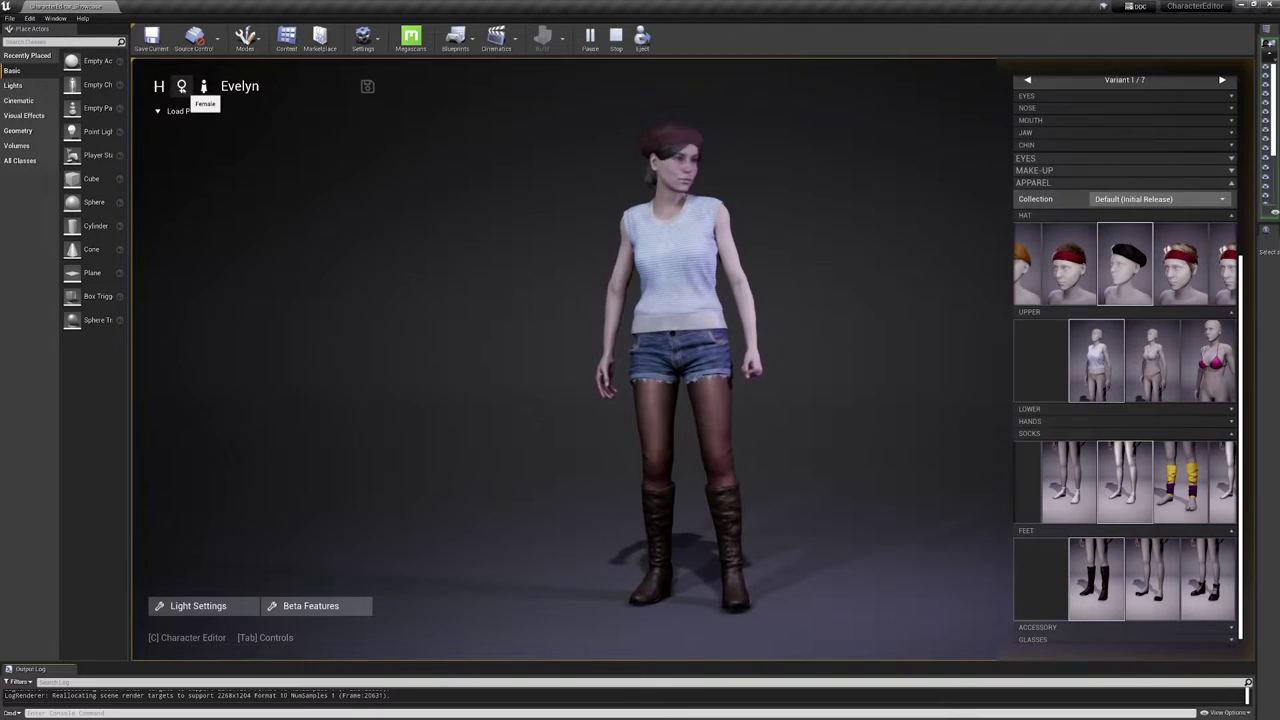
In the CharacterEditor project, switch the female character's type from H to M and set the apparel collection to Medieval_NPC.
{"action": "left_click", "coordinate": [158, 86]}
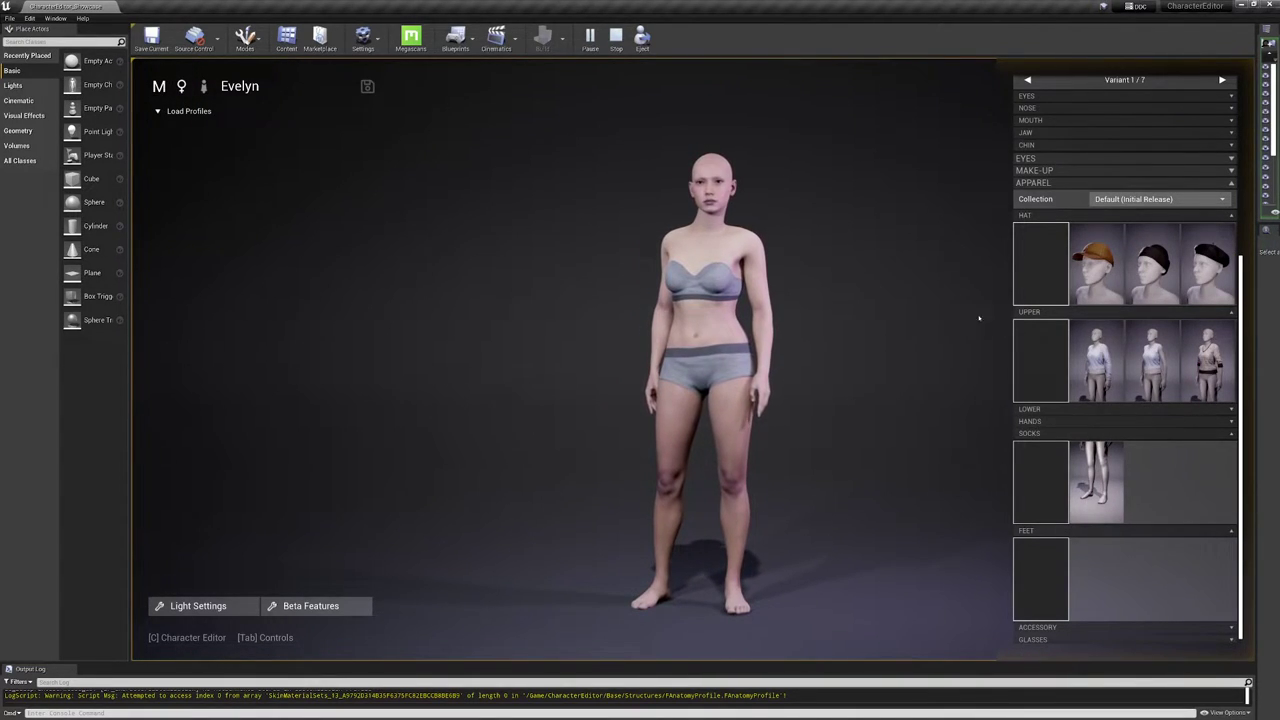
{"action": "left_click", "coordinate": [1150, 199]}
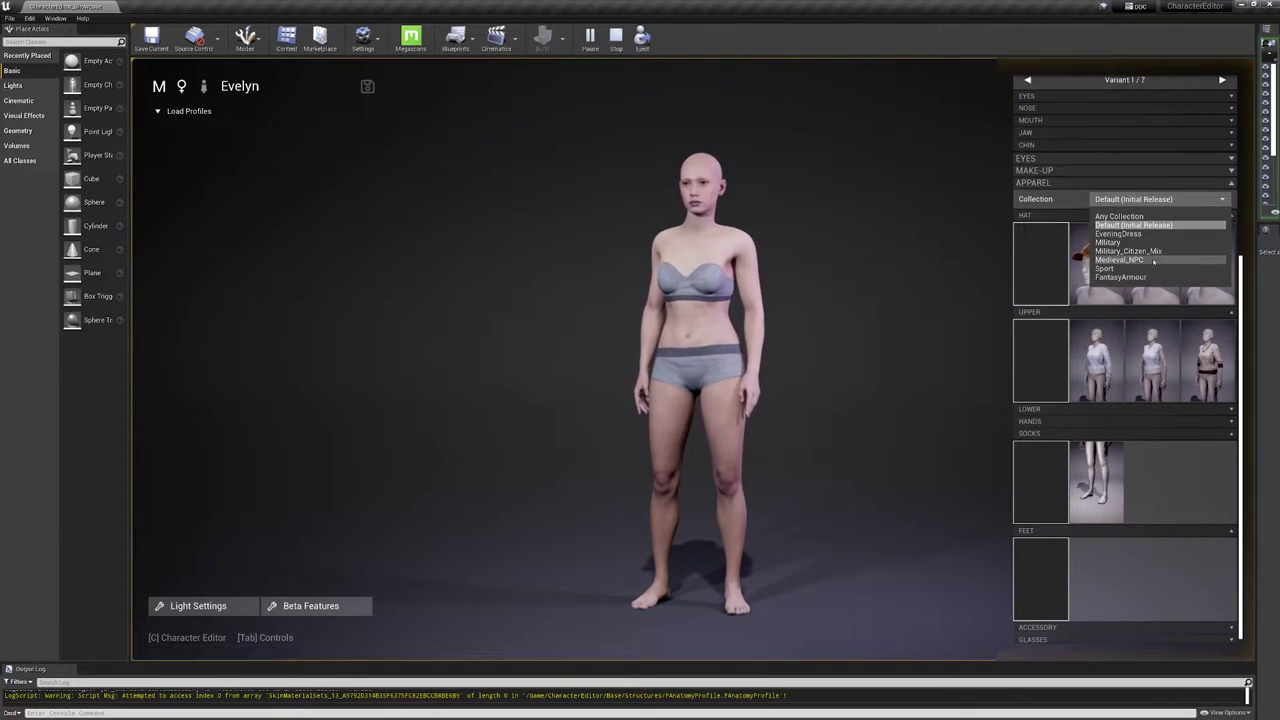
{"action": "left_click", "coordinate": [1119, 260]}
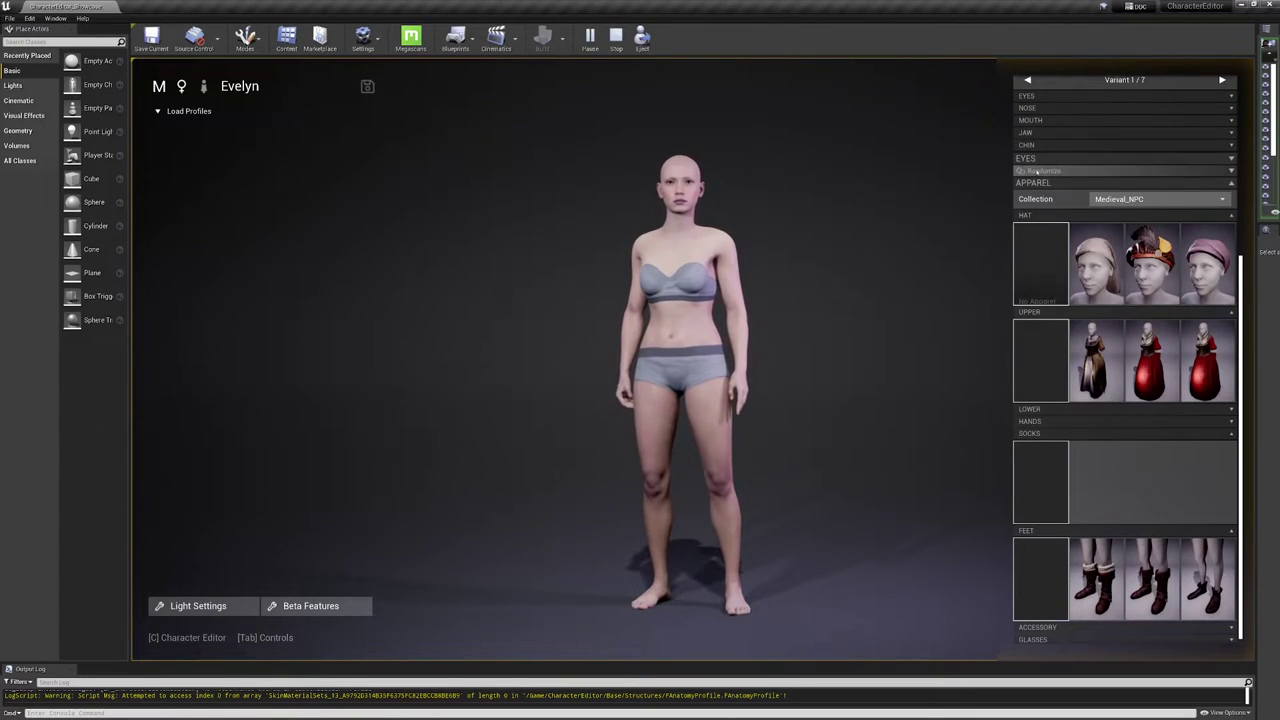
Randomize the female character's apparel repeatedly to preview different Medieval_NPC outfits.
{"action": "left_click", "coordinate": [1024, 171]}
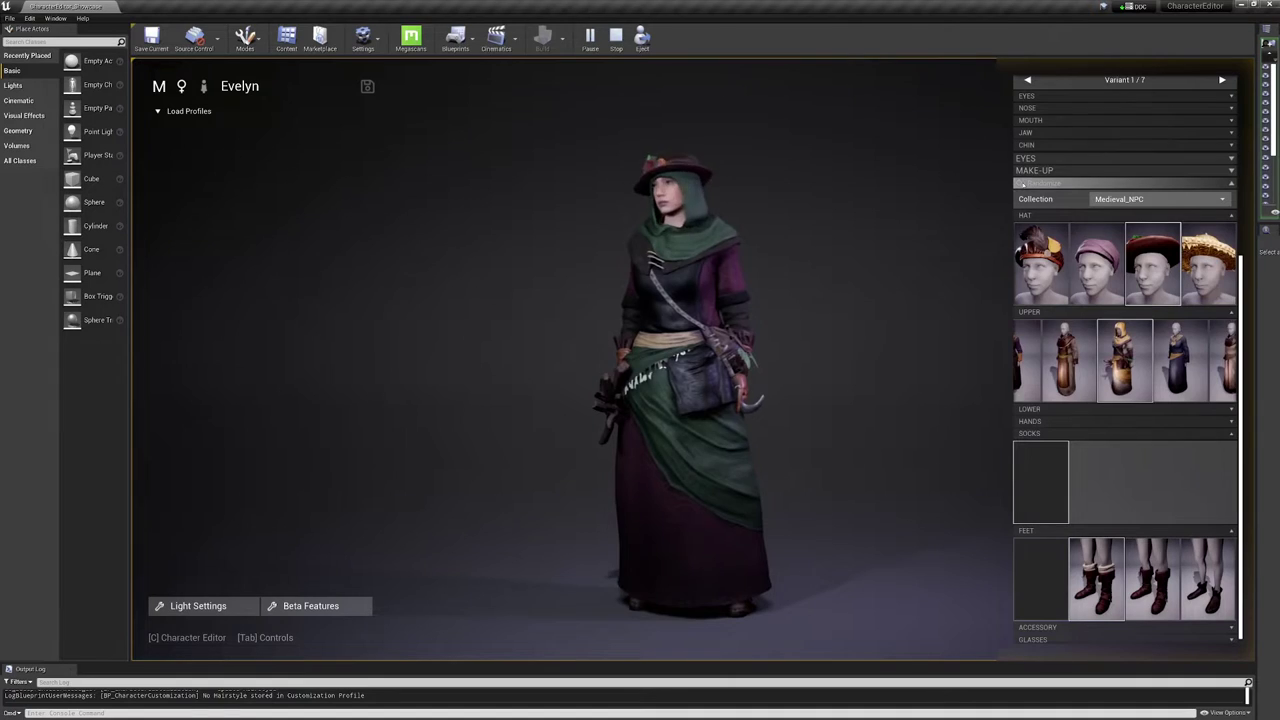
{"action": "left_click", "coordinate": [1022, 183]}
{"action": "left_click", "coordinate": [1022, 183]}
{"action": "left_click", "coordinate": [1022, 183]}
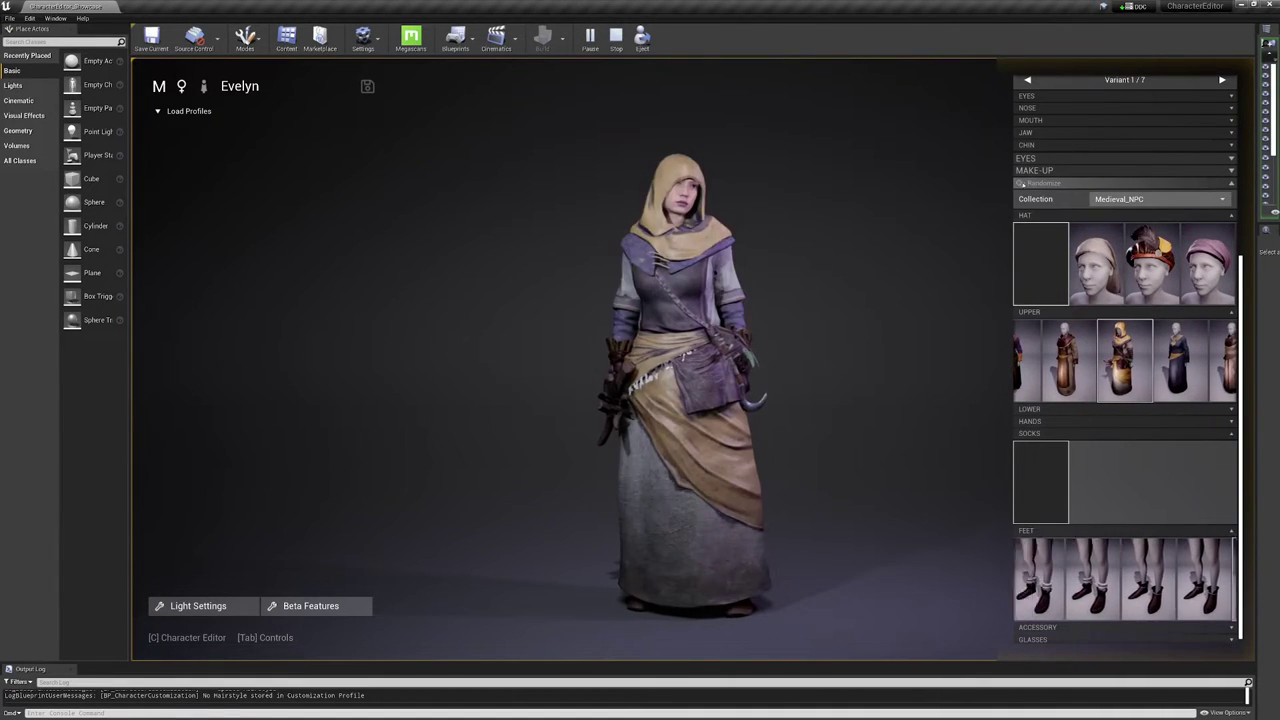
{"action": "left_click", "coordinate": [1022, 183]}
{"action": "left_click", "coordinate": [1022, 183]}
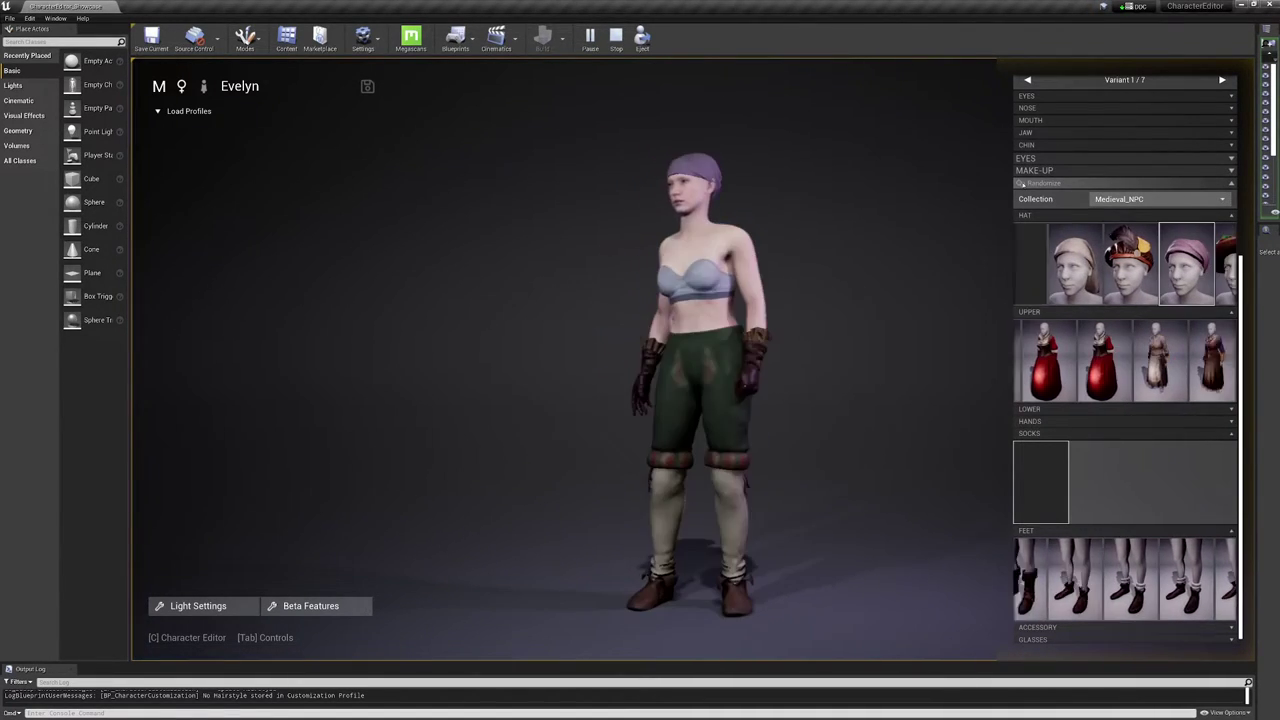
{"action": "left_click", "coordinate": [1022, 183]}
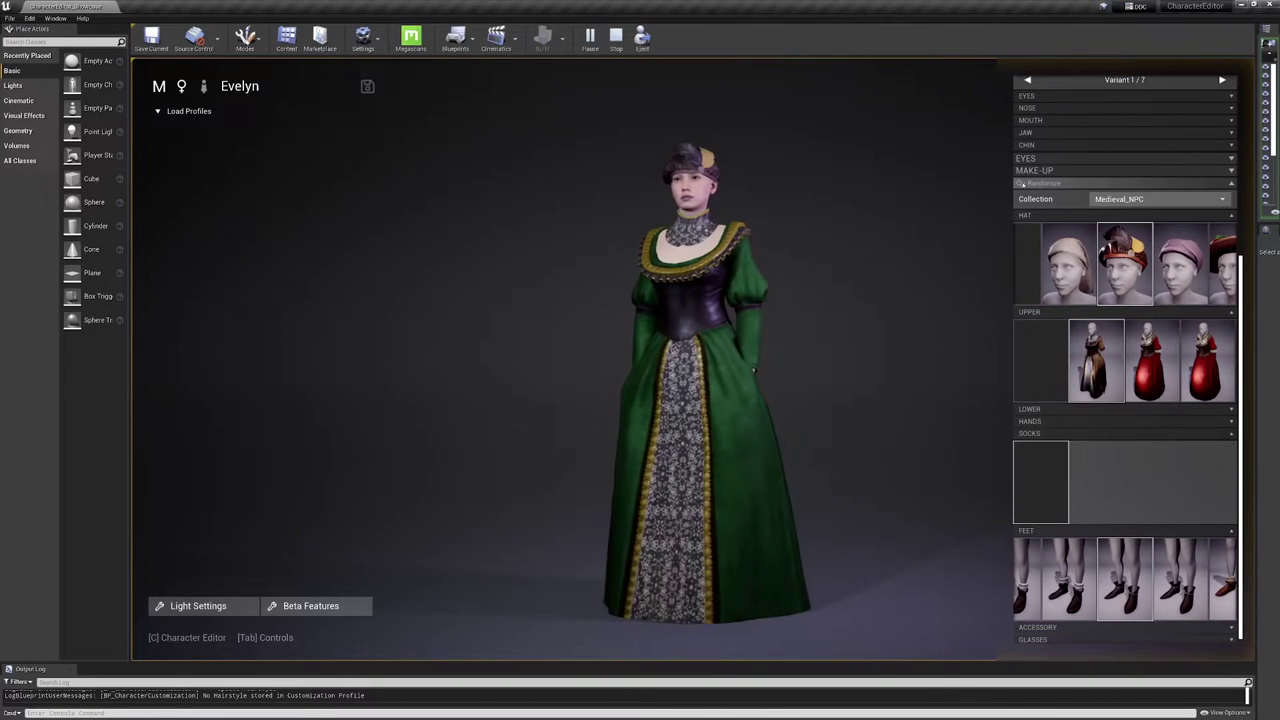
{"action": "left_click", "coordinate": [1022, 183]}
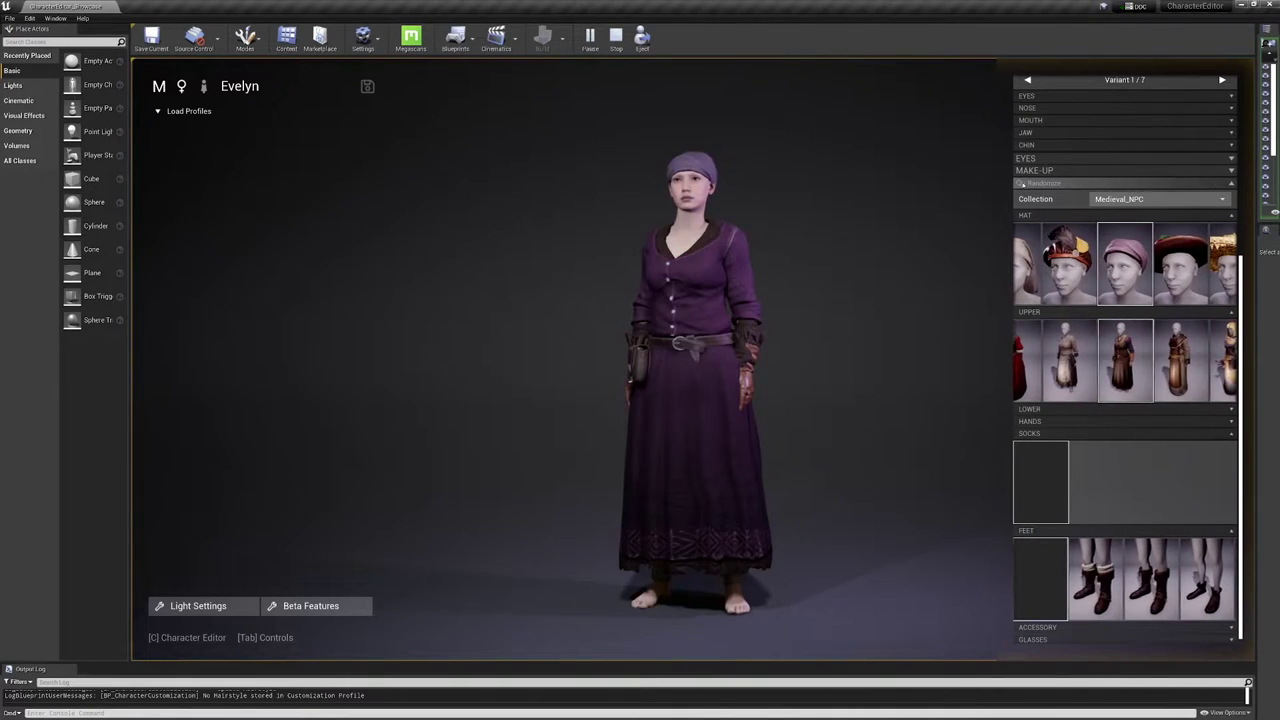
{"action": "left_click", "coordinate": [1022, 183]}
{"action": "left_click", "coordinate": [1020, 183]}
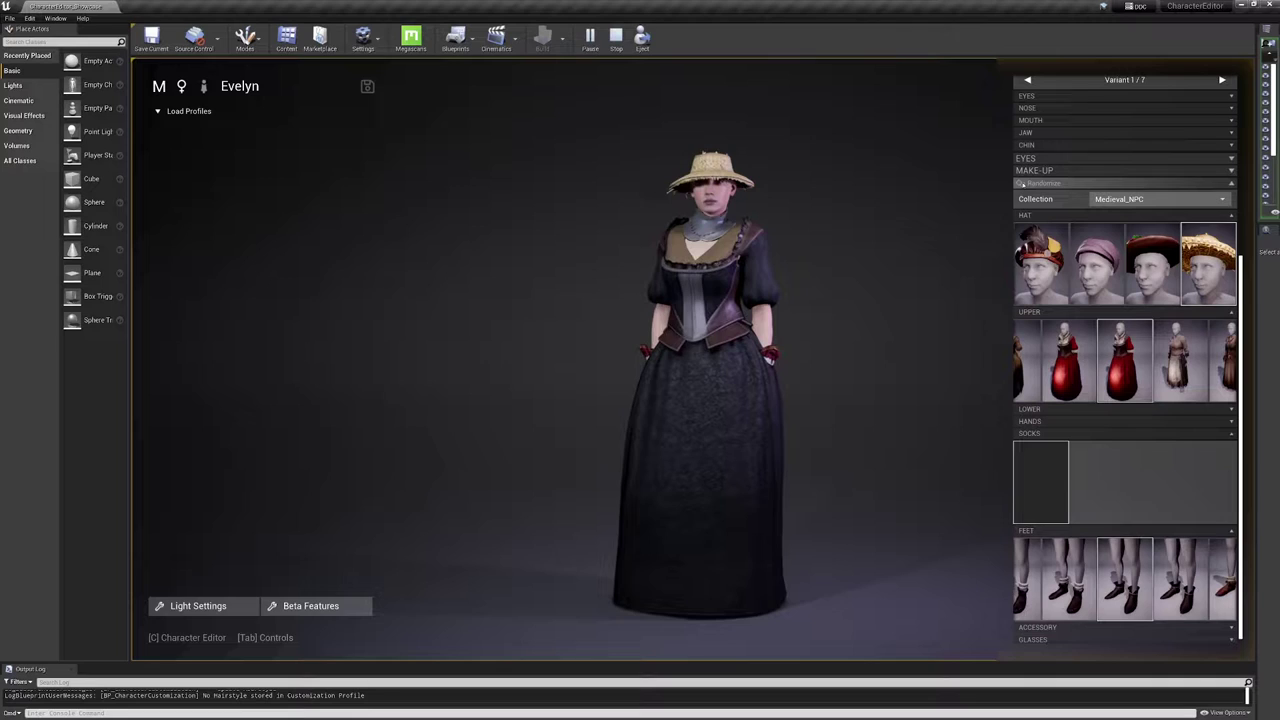
{"action": "left_click", "coordinate": [1020, 183]}
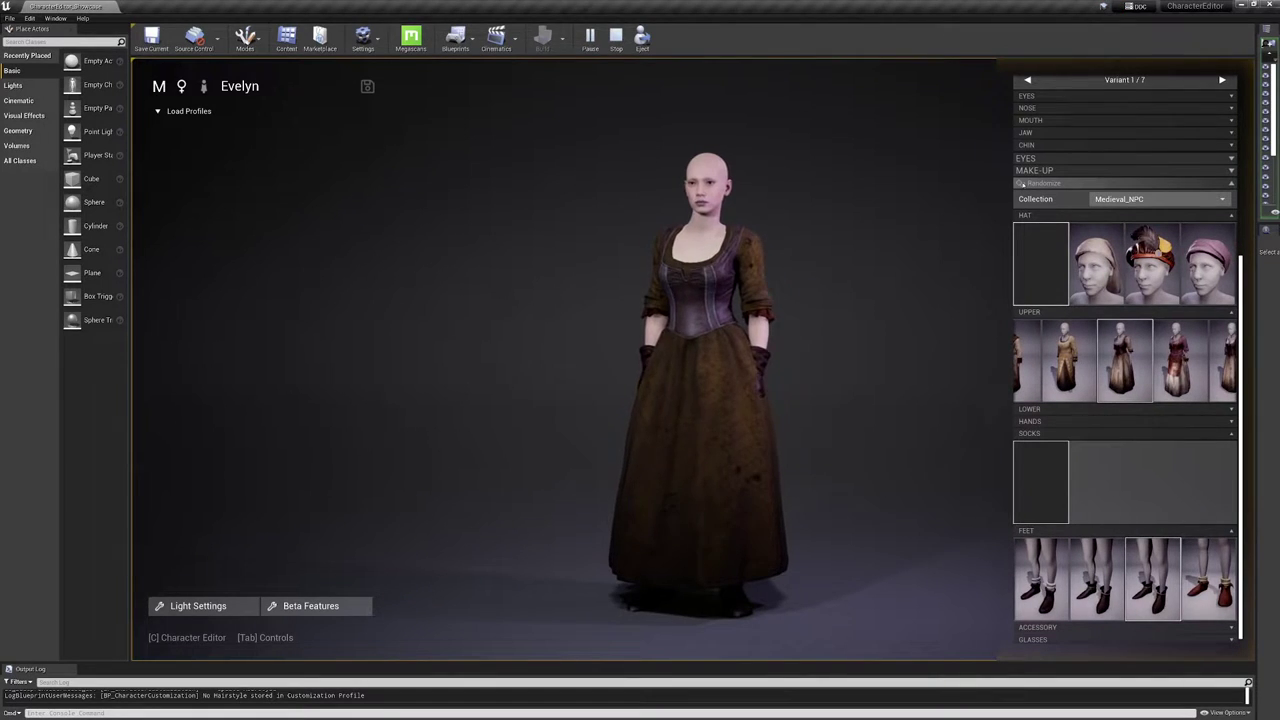
Put the laced vest dress with a leather apron on the female character and try its colour variants, including Yellow.
{"action": "left_click", "coordinate": [1112, 337]}
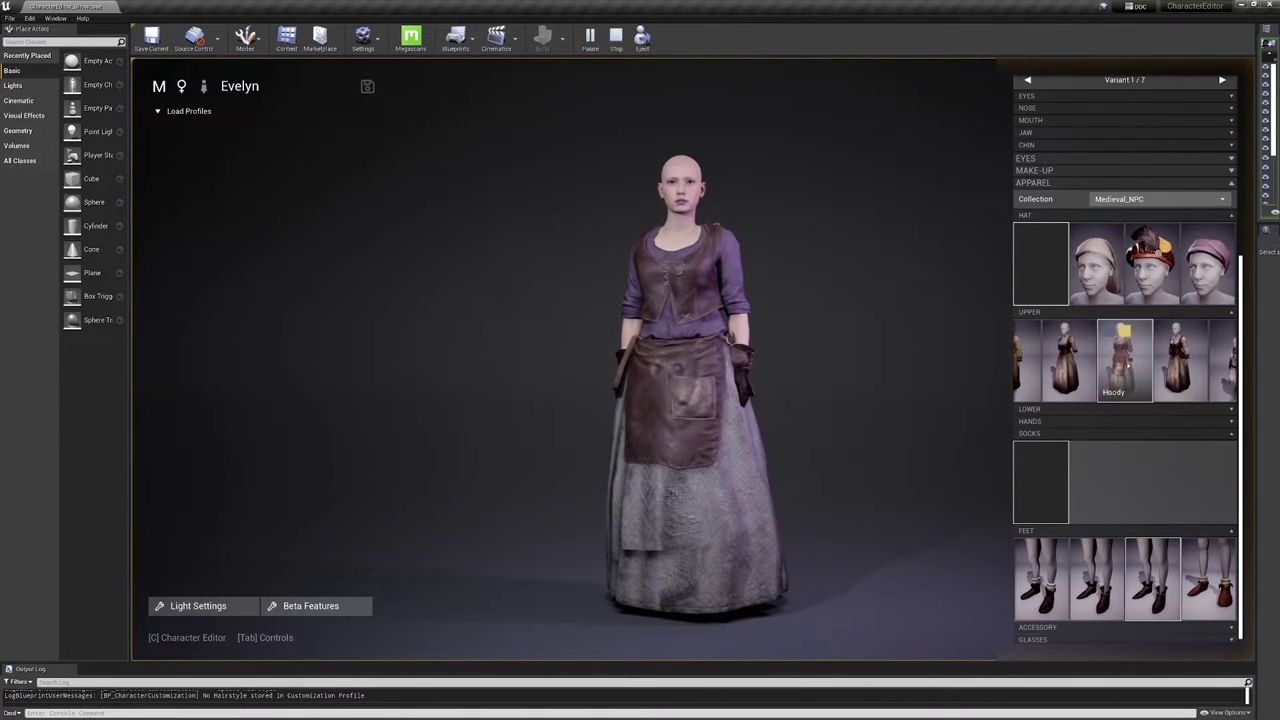
{"action": "left_click", "coordinate": [1108, 333]}
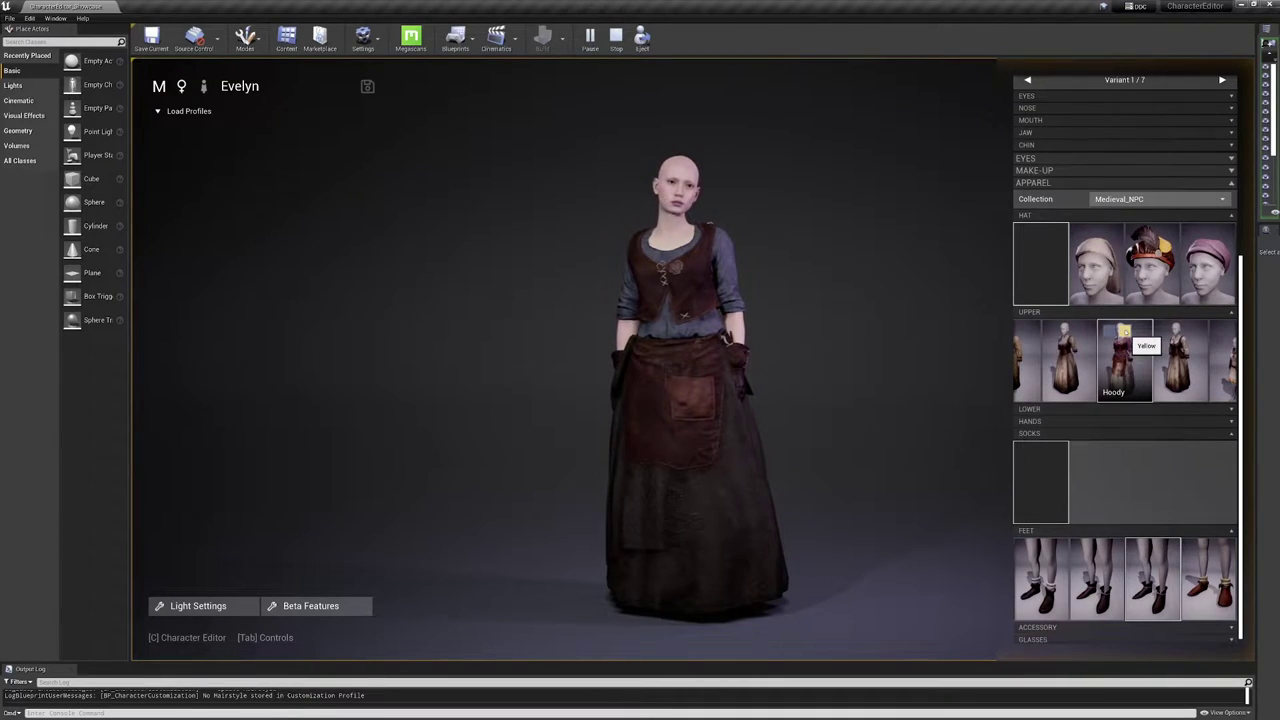
{"action": "left_click", "coordinate": [1124, 332]}
Try further Medieval_NPC upper garments on the female character, including the leather work apron and the corset dress, and remove the upper garment.
{"action": "scroll", "coordinate": [1145, 359], "scroll_direction": "down", "scroll_amount": 3}
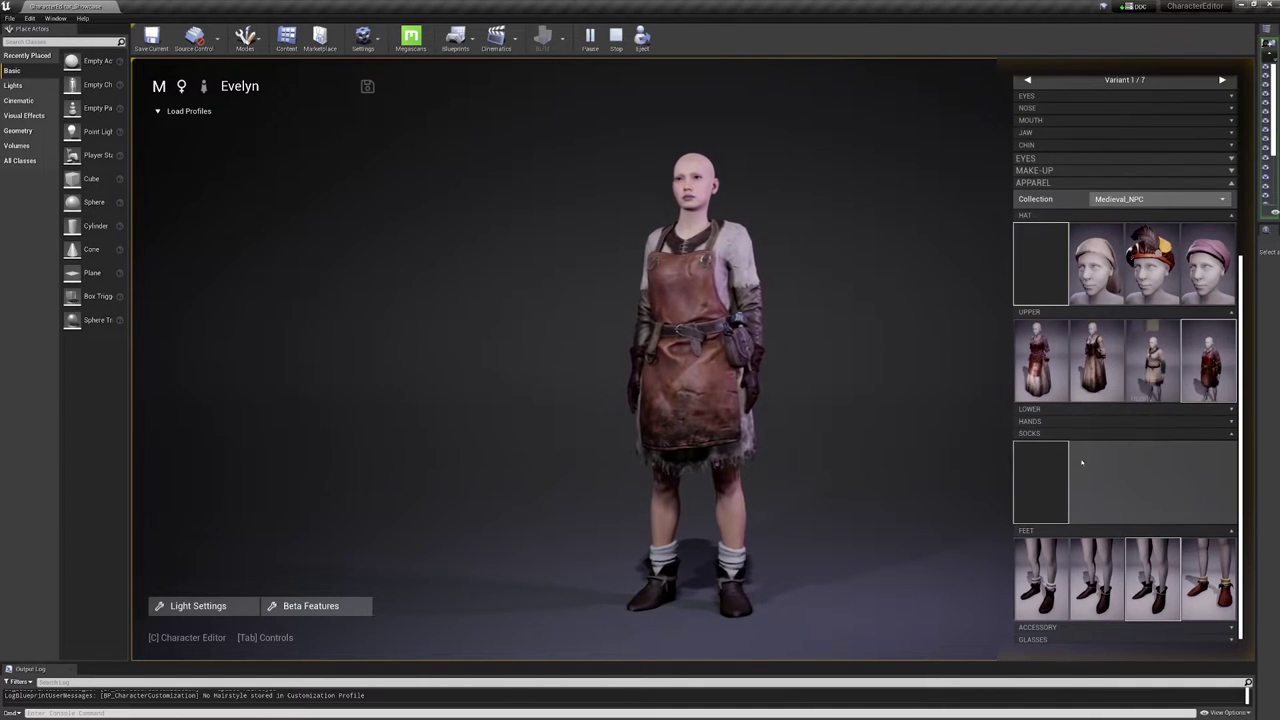
{"action": "scroll", "coordinate": [1020, 409], "scroll_direction": "down", "scroll_amount": 3}
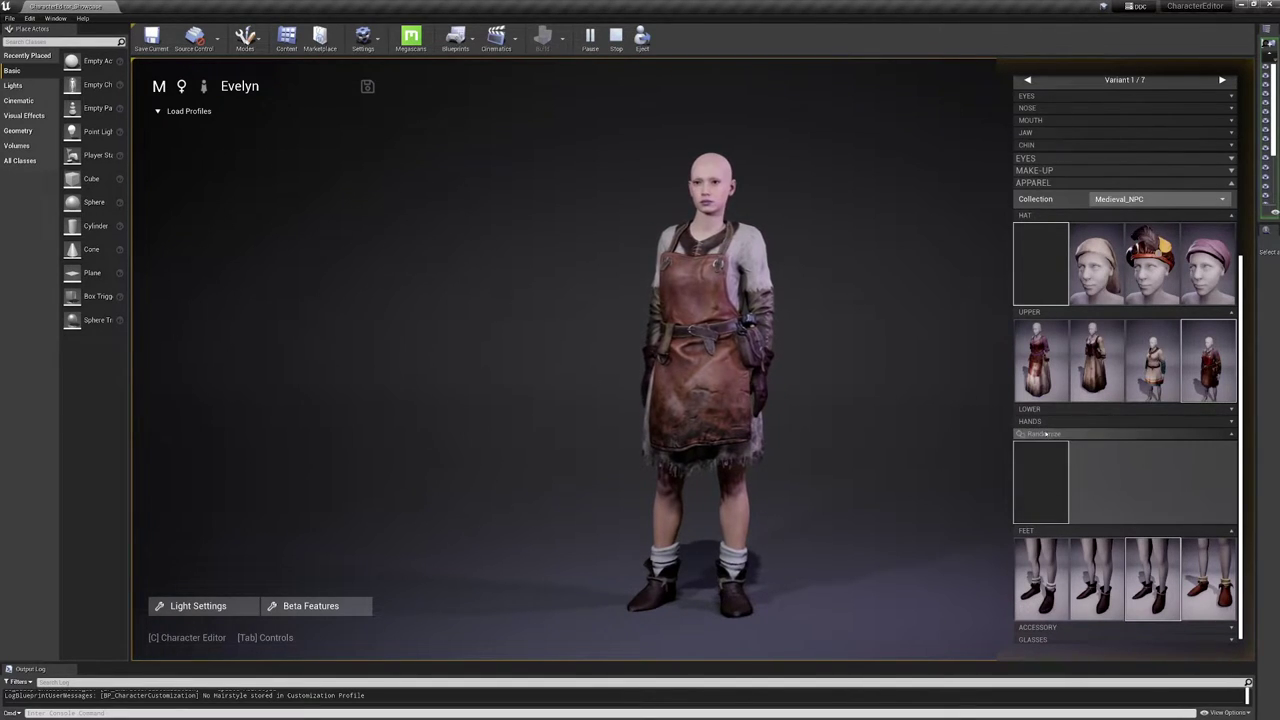
{"action": "left_click", "coordinate": [1134, 372]}
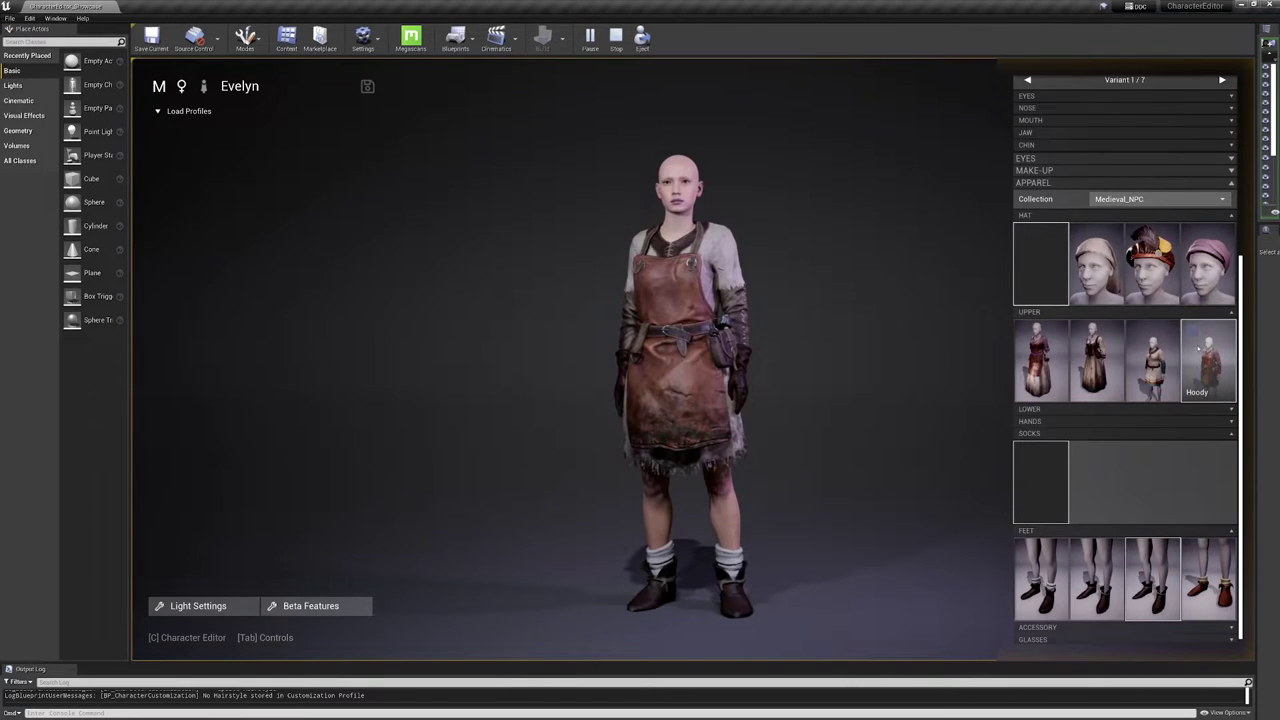
{"action": "left_click", "coordinate": [1152, 364]}
{"action": "scroll", "coordinate": [1150, 364], "scroll_direction": "up", "scroll_amount": 2}
{"action": "left_click", "coordinate": [1120, 364]}
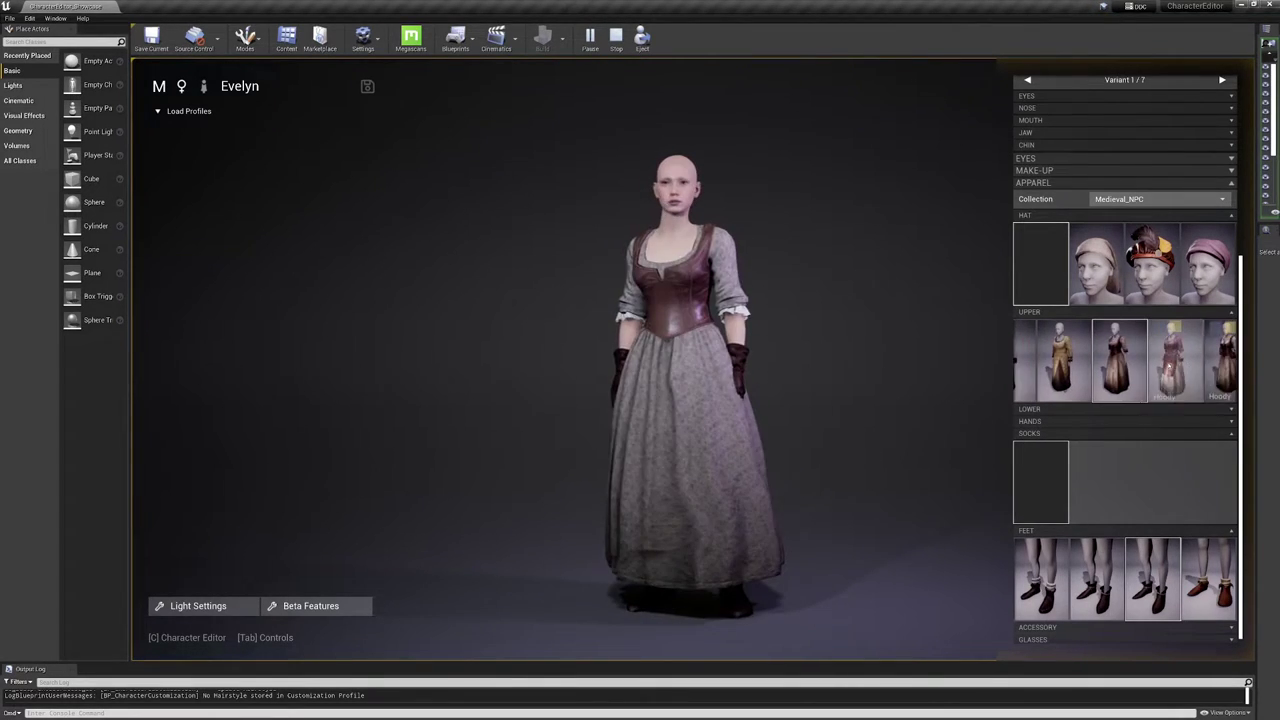
{"action": "scroll", "coordinate": [1168, 368], "scroll_direction": "down", "scroll_amount": 4}
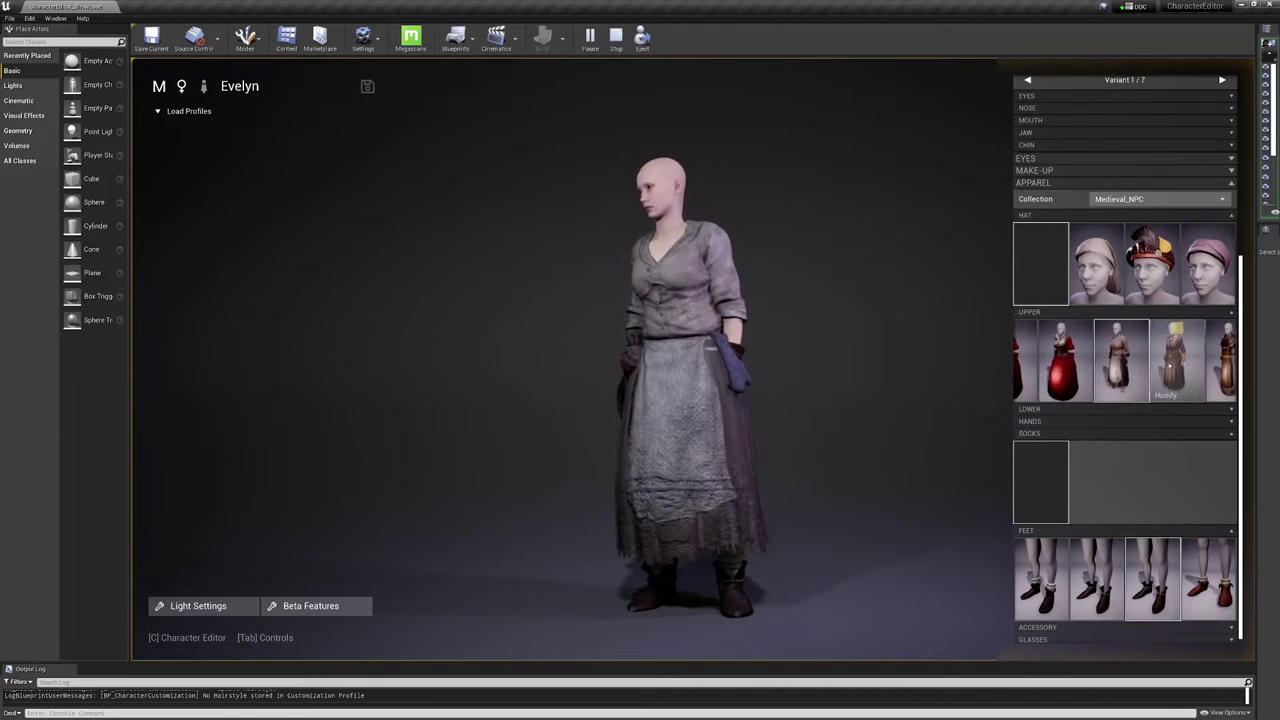
{"action": "scroll", "coordinate": [1168, 368], "scroll_direction": "up", "scroll_amount": 5}
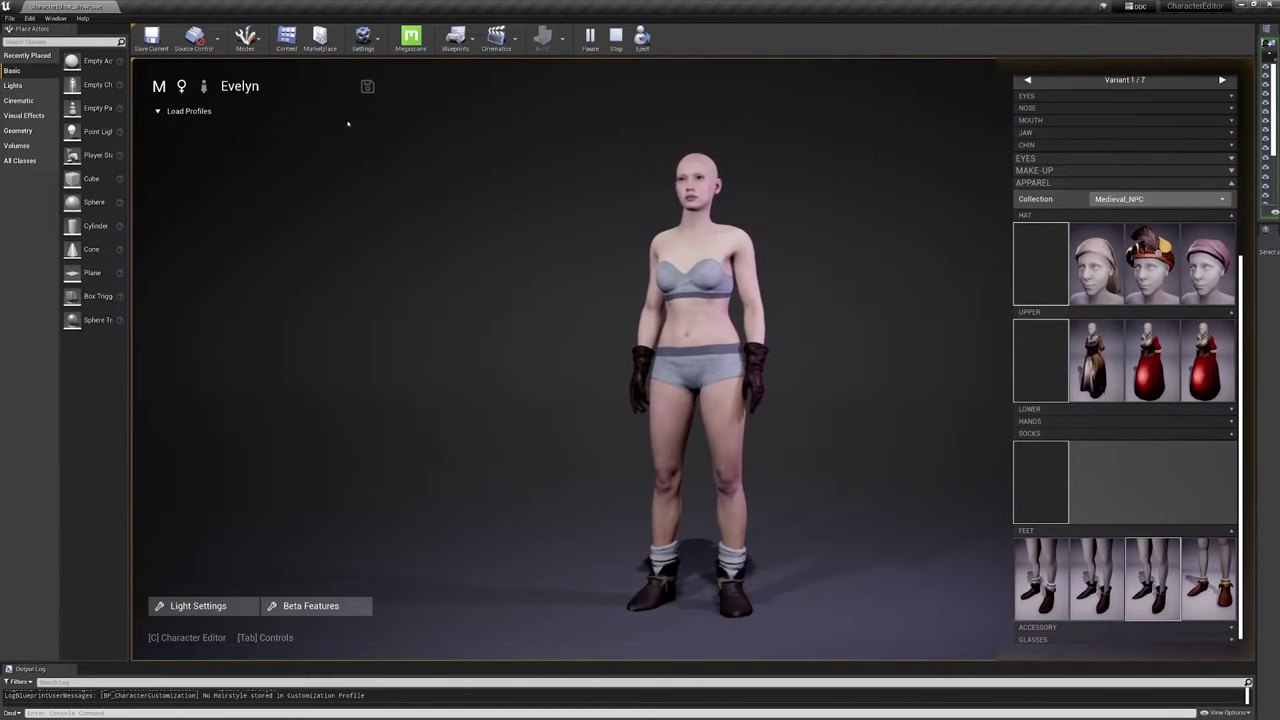
Switch the character to male and set his apparel collection to Medieval_NPC.
{"action": "left_click", "coordinate": [181, 86]}
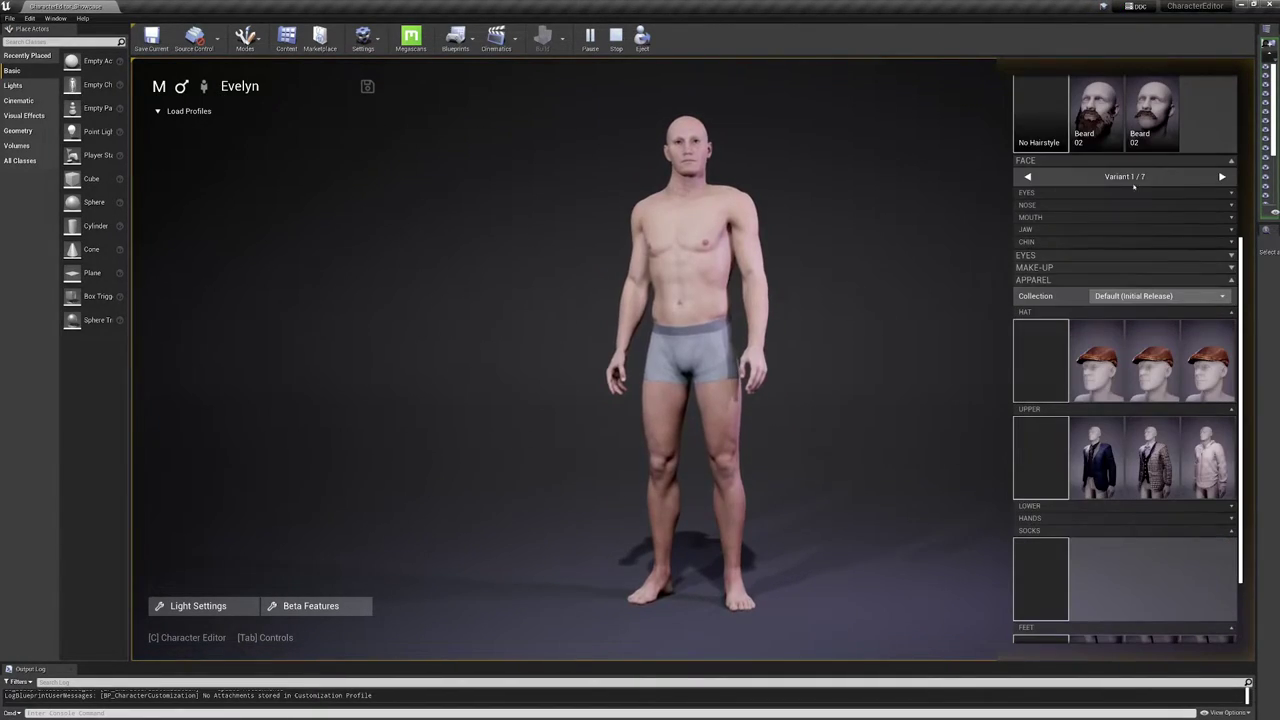
{"action": "left_click", "coordinate": [1190, 296]}
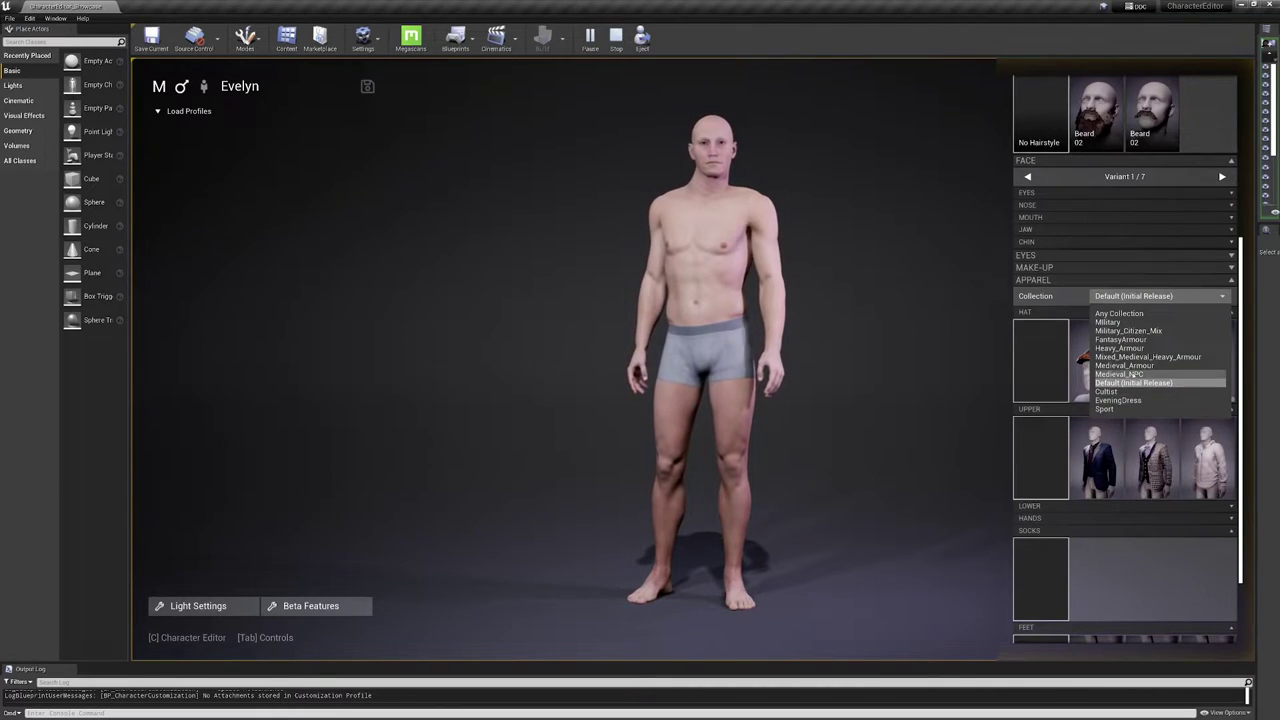
{"action": "left_click", "coordinate": [1140, 374]}
Dress the male character in the first Medieval_NPC hat, a close-fitting coif, and the sashed doublet with puffed sleeves.
{"action": "left_click", "coordinate": [1096, 362]}
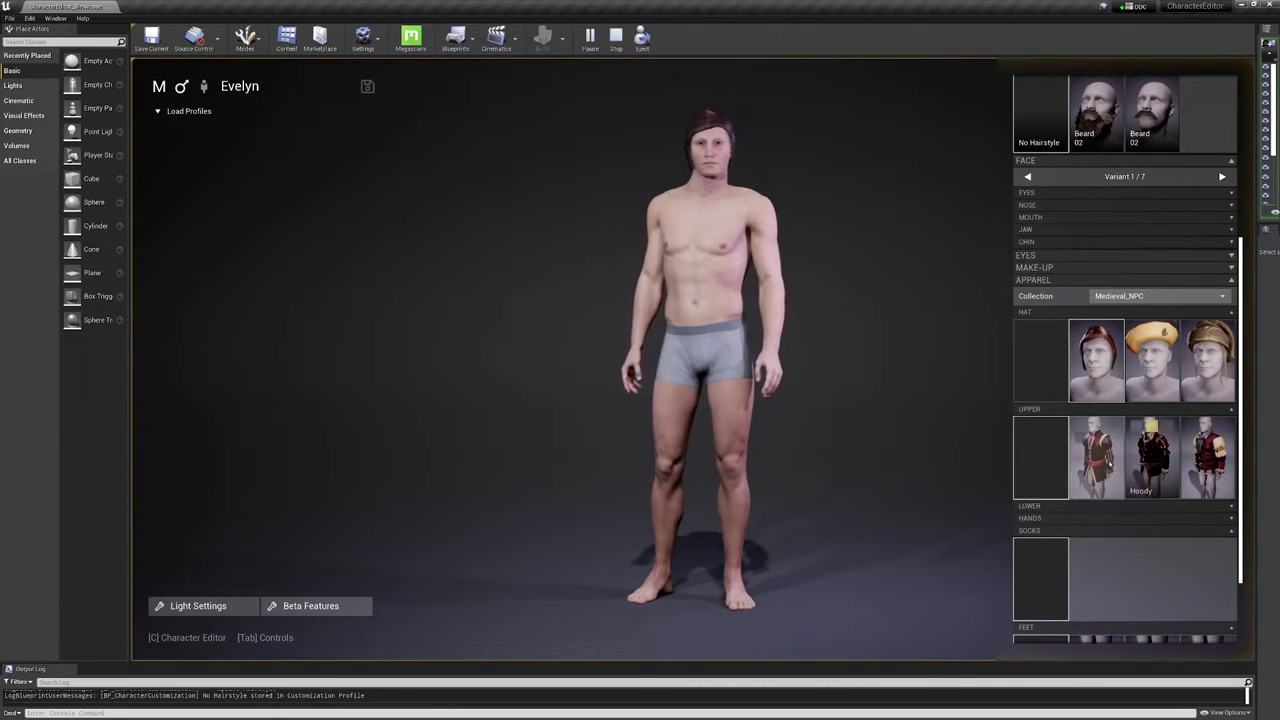
{"action": "left_click", "coordinate": [1104, 460]}
{"action": "left_click_drag", "start_coordinate": [730, 315], "coordinate": [820, 310]}
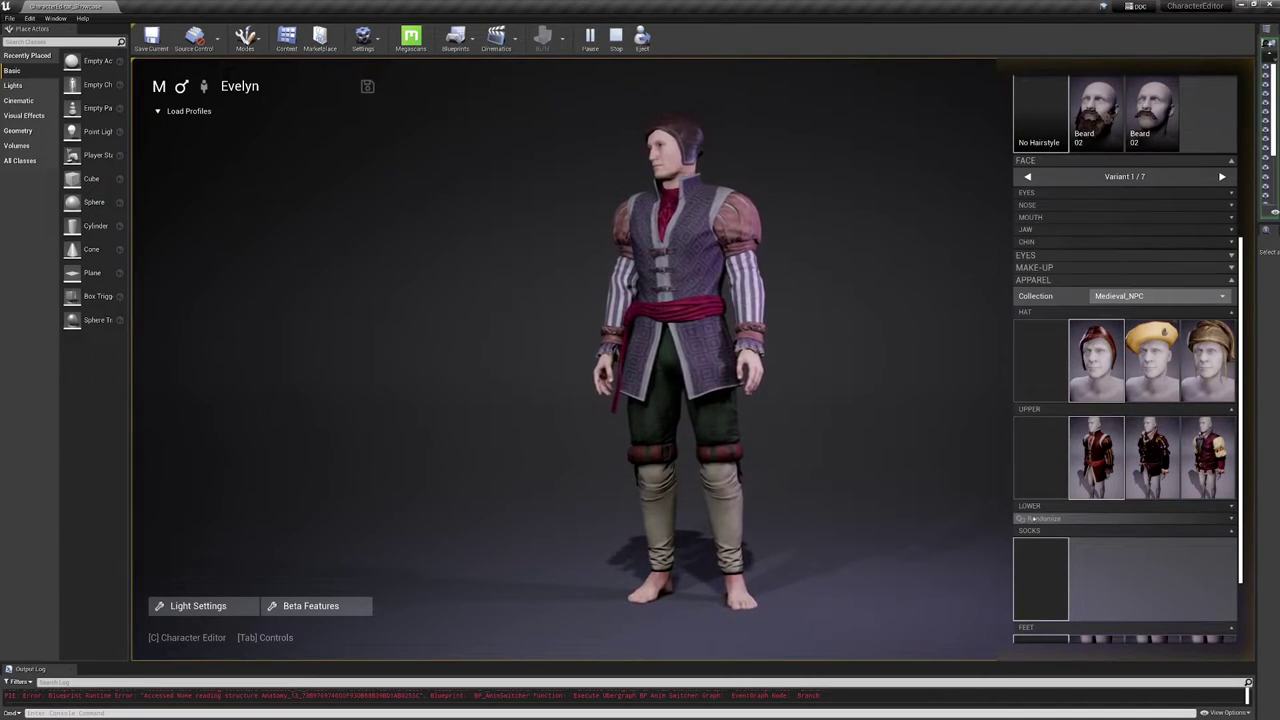
Put the glove medieval 02 a gloves on the character's hands and change the doublet to its green colour variant.
{"action": "left_click_drag", "start_coordinate": [1241, 530], "coordinate": [1245, 592]}
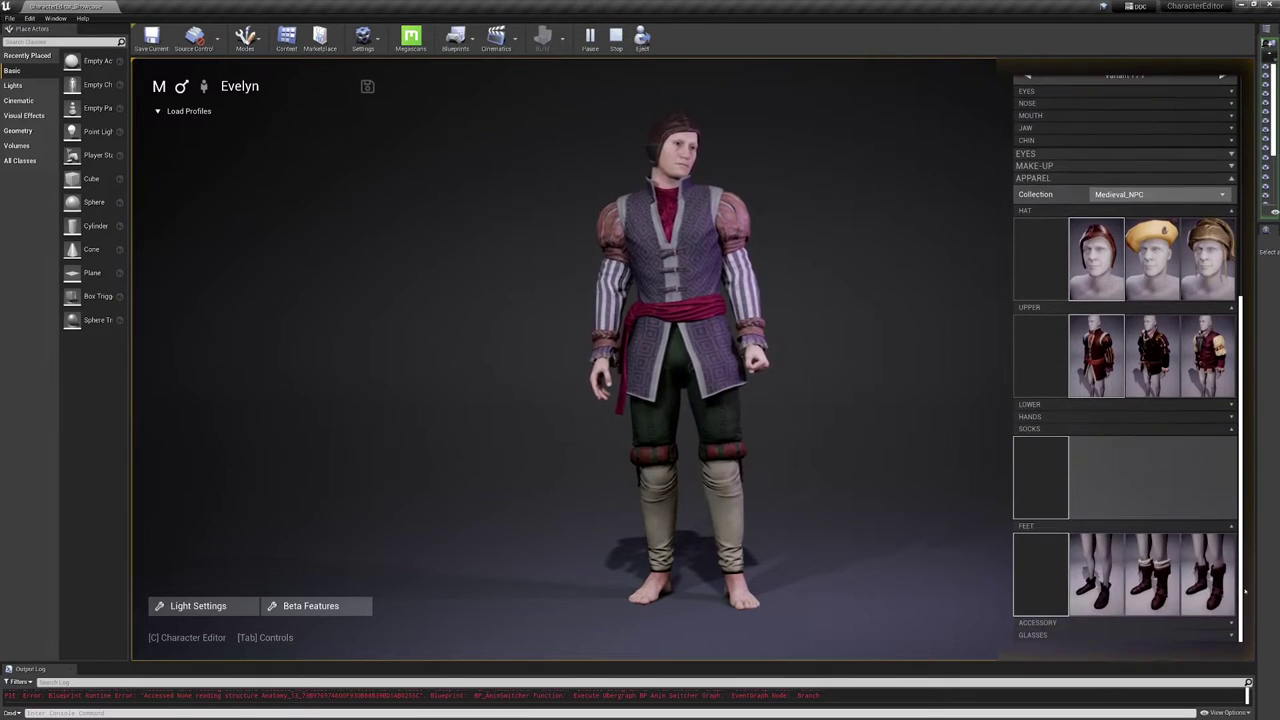
{"action": "left_click", "coordinate": [1200, 416]}
{"action": "left_click", "coordinate": [1100, 470]}
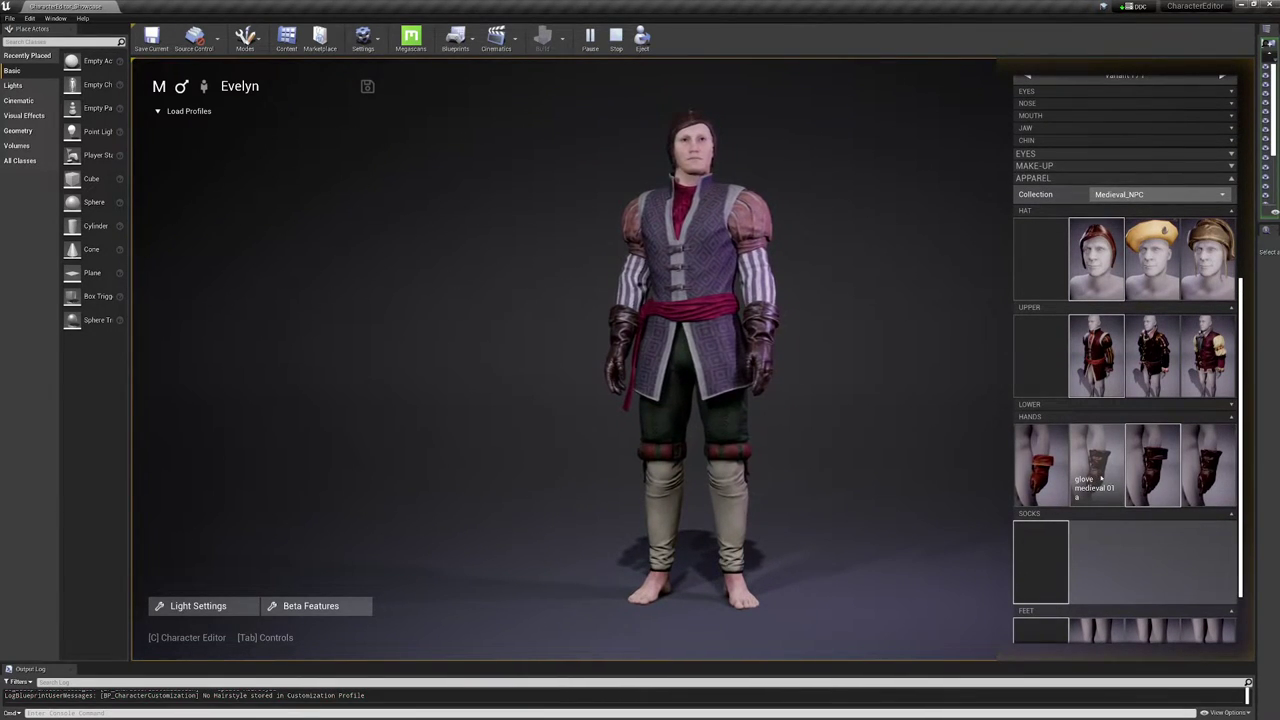
{"action": "scroll", "coordinate": [1105, 478], "scroll_direction": "up", "scroll_amount": 1}
{"action": "left_click", "coordinate": [1105, 478]}
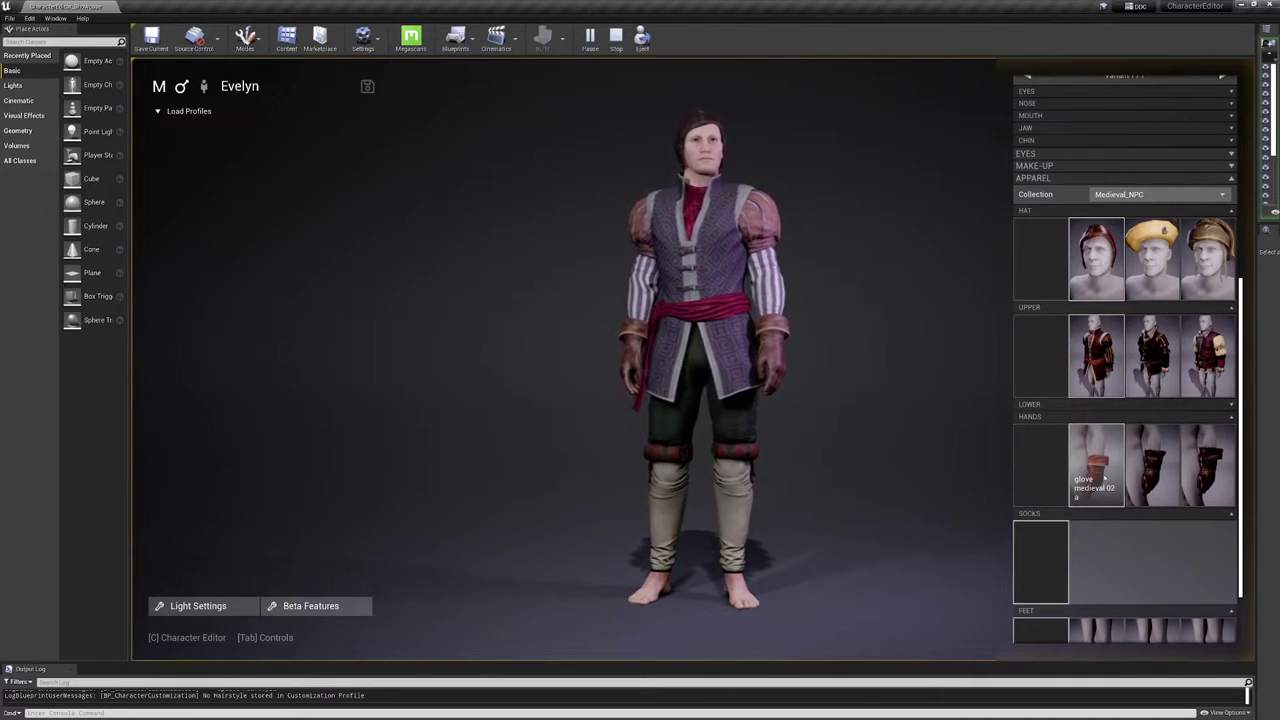
{"action": "left_click", "coordinate": [1095, 330]}
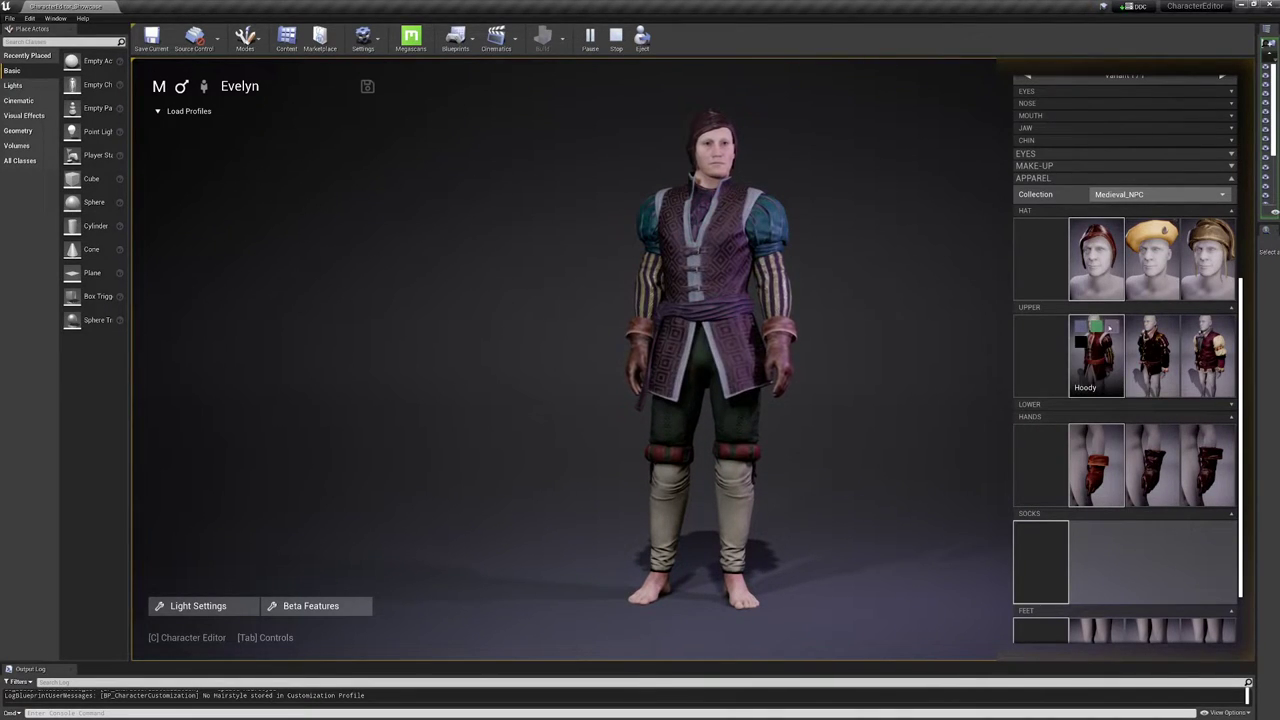
Recolour the doublet dark red and try several Medieval_NPC boots, ending with the brown leather boots with folded cuffs.
{"action": "left_click", "coordinate": [1107, 327]}
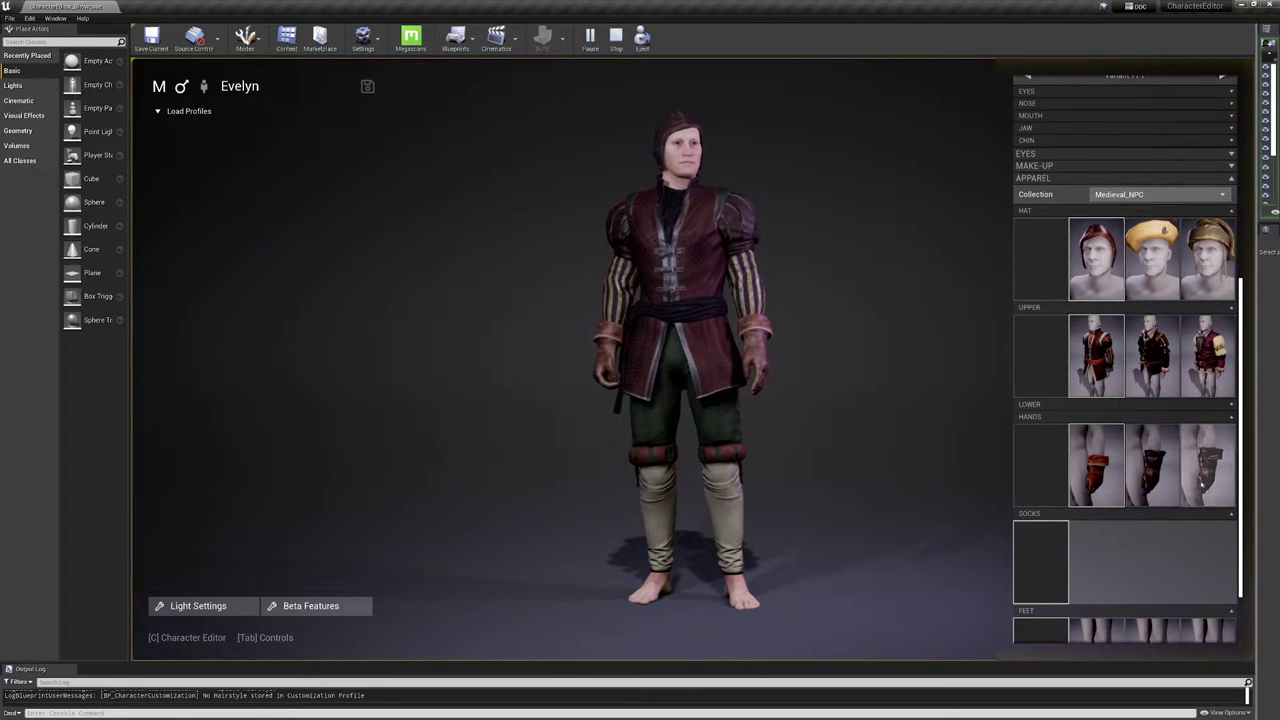
{"action": "scroll", "coordinate": [1240, 554], "scroll_direction": "down", "scroll_amount": 2}
{"action": "left_click", "coordinate": [1101, 585]}
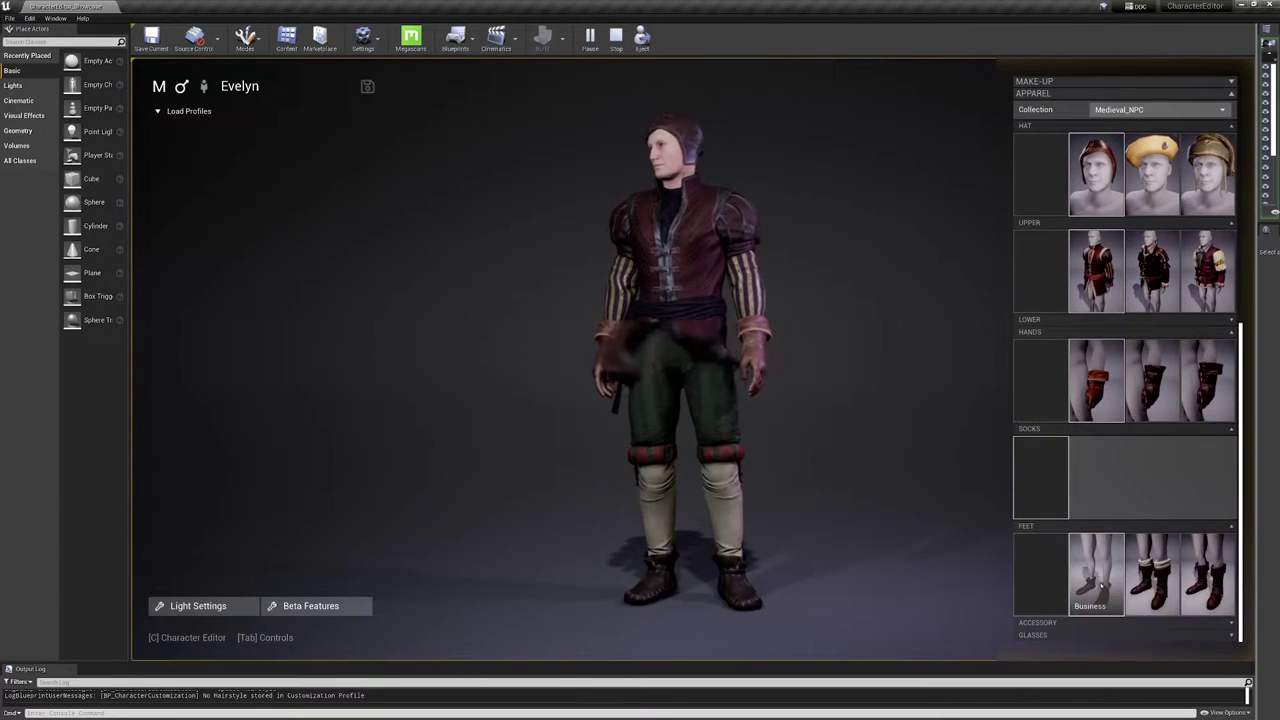
{"action": "scroll", "coordinate": [1101, 585], "scroll_direction": "down", "scroll_amount": 7}
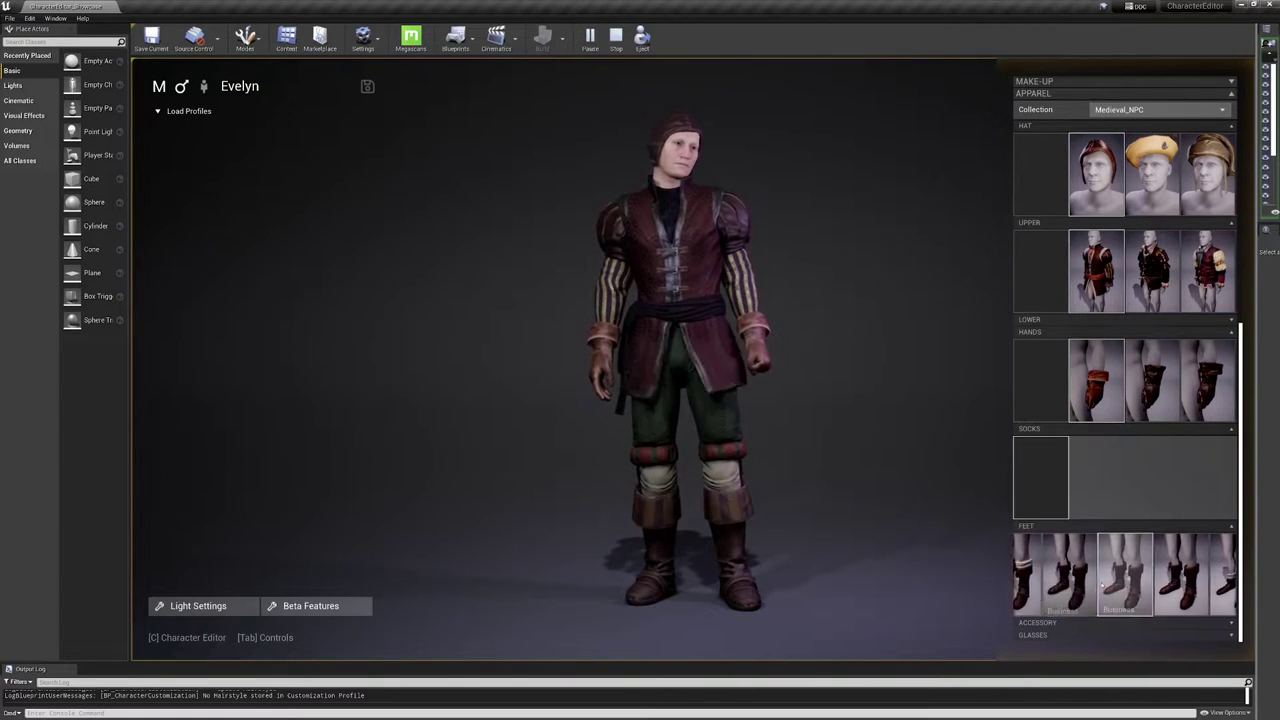
{"action": "scroll", "coordinate": [1103, 585], "scroll_direction": "up", "scroll_amount": 2}
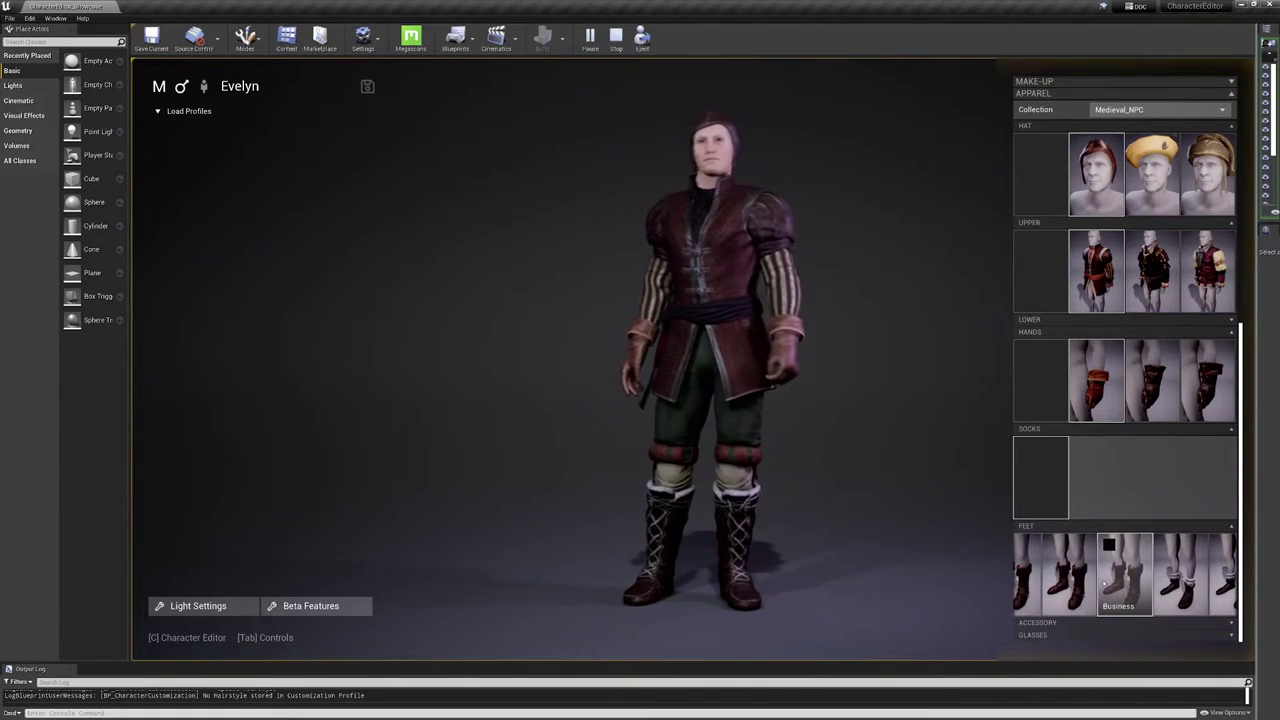
{"action": "scroll", "coordinate": [1104, 584], "scroll_direction": "up", "scroll_amount": 1}
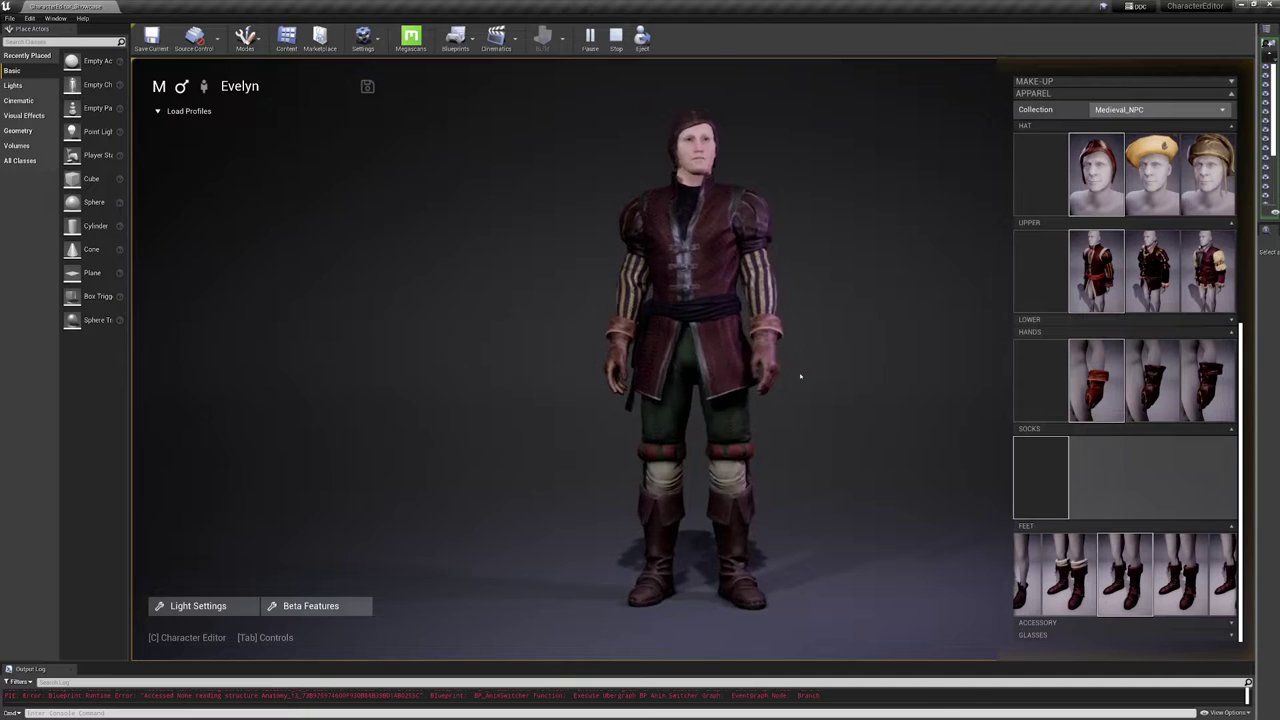
Try other Medieval_NPC hats on the male character, including the wide-brimmed hat, and leave his head bare.
{"action": "scroll", "coordinate": [1143, 160], "scroll_direction": "down", "scroll_amount": 4}
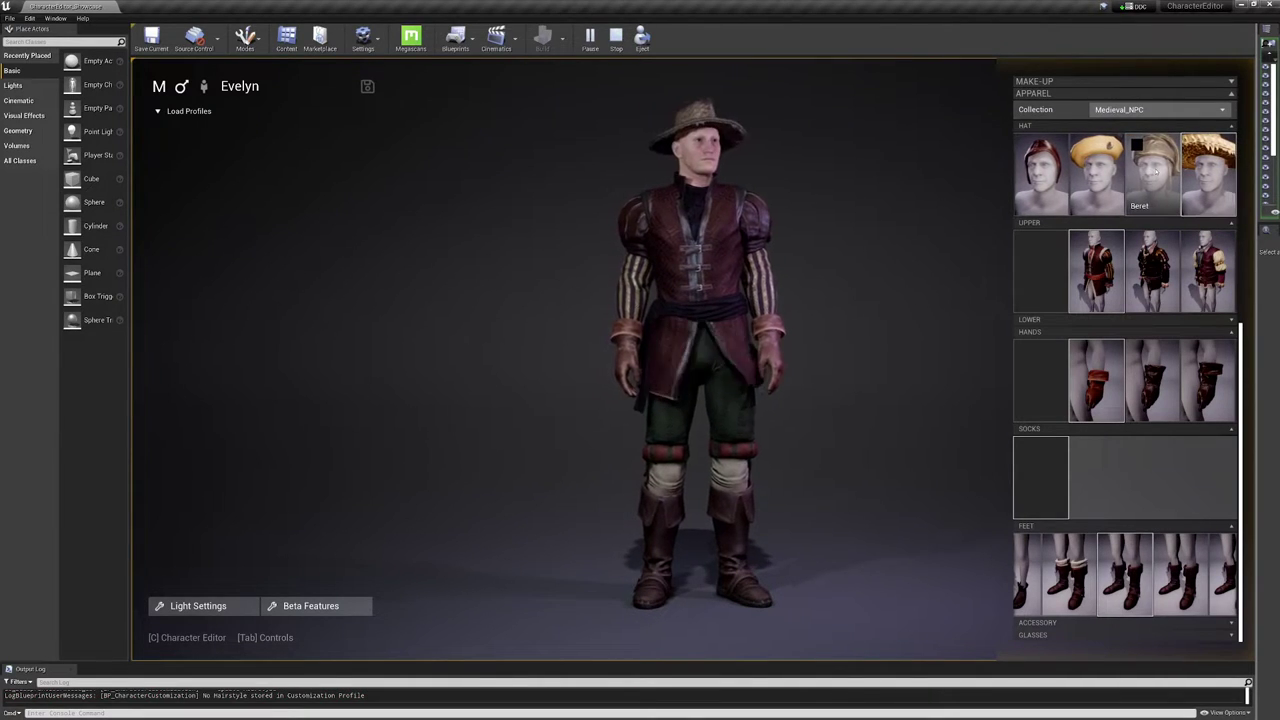
{"action": "scroll", "coordinate": [1145, 170], "scroll_direction": "up", "scroll_amount": 2}
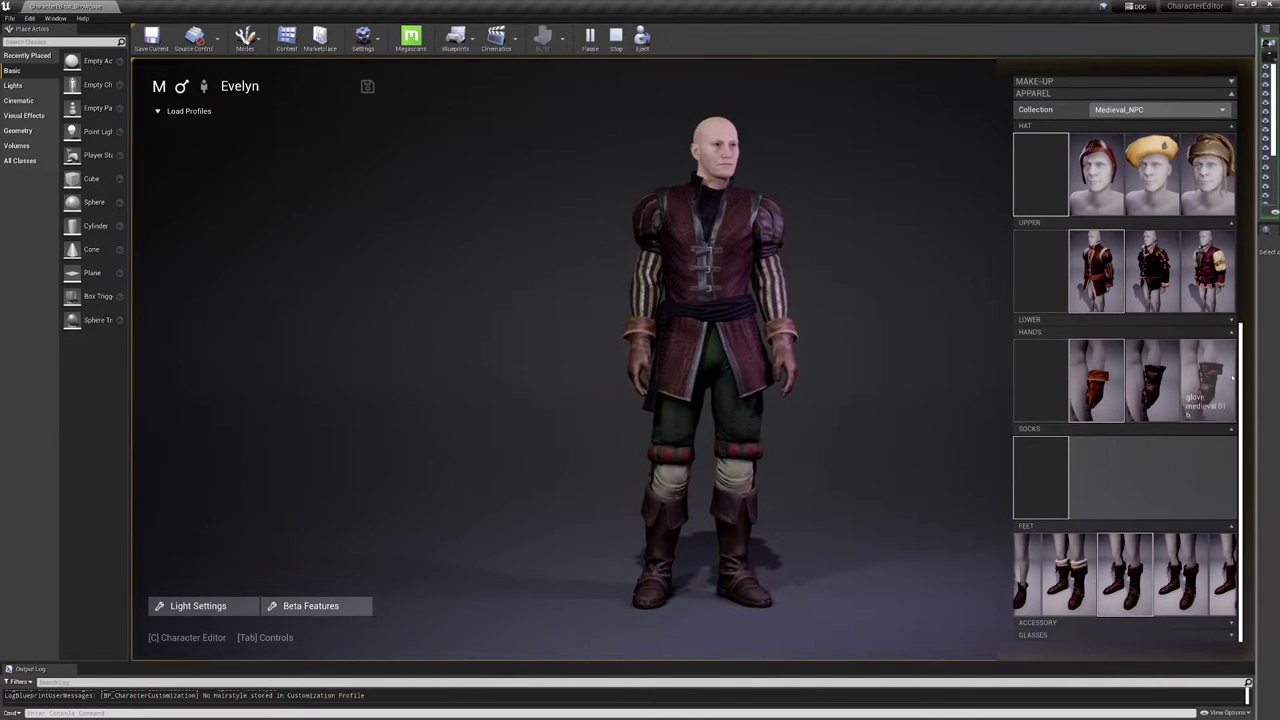
{"action": "scroll", "coordinate": [1200, 378], "scroll_direction": "up", "scroll_amount": 3}
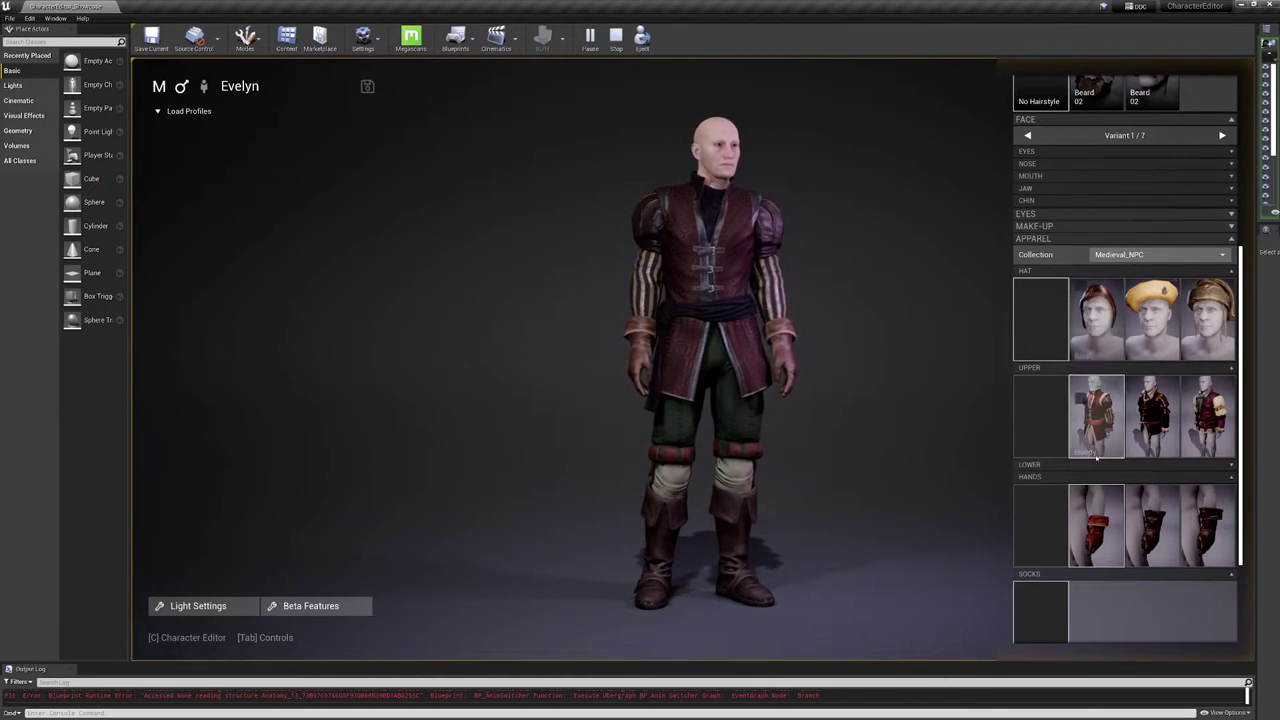
Dress the character in the long hooded robe, try its colour variants, and continue through the robes to the monk's habit with a cross.
{"action": "scroll", "coordinate": [1098, 434], "scroll_direction": "down", "scroll_amount": 4}
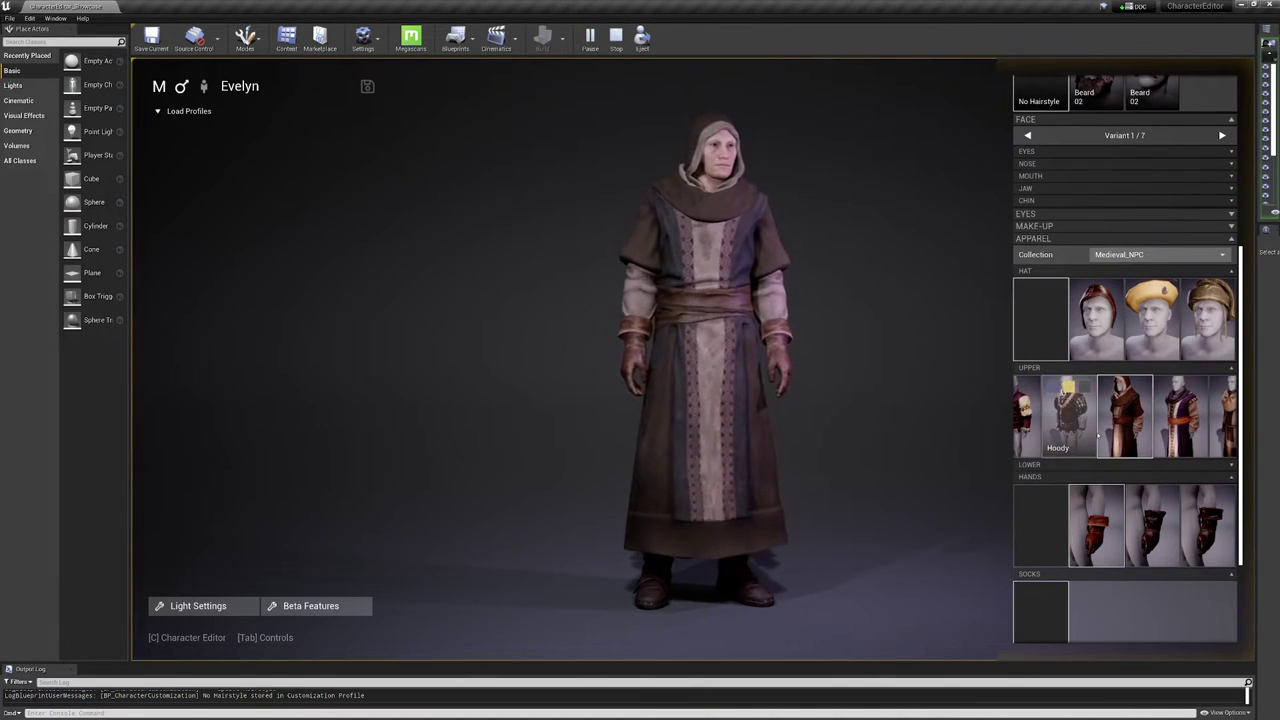
{"action": "left_click", "coordinate": [1122, 387]}
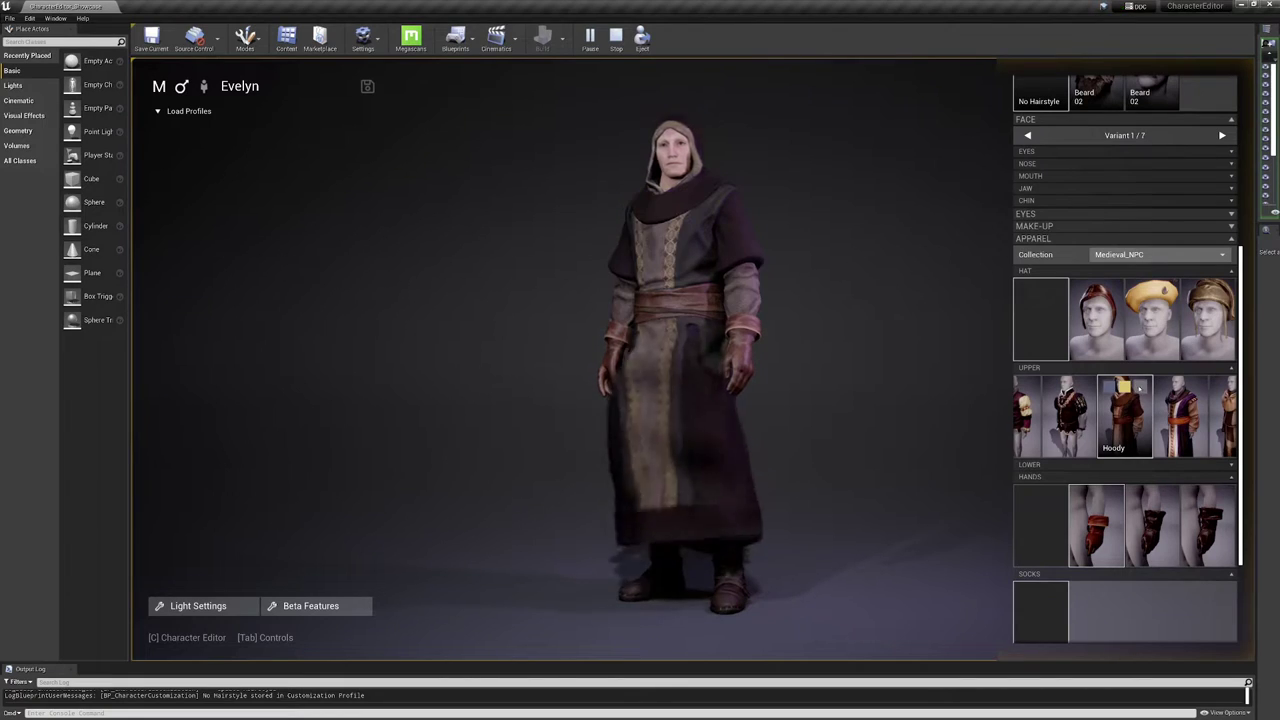
{"action": "left_click", "coordinate": [1186, 430]}
{"action": "left_click", "coordinate": [1198, 436]}
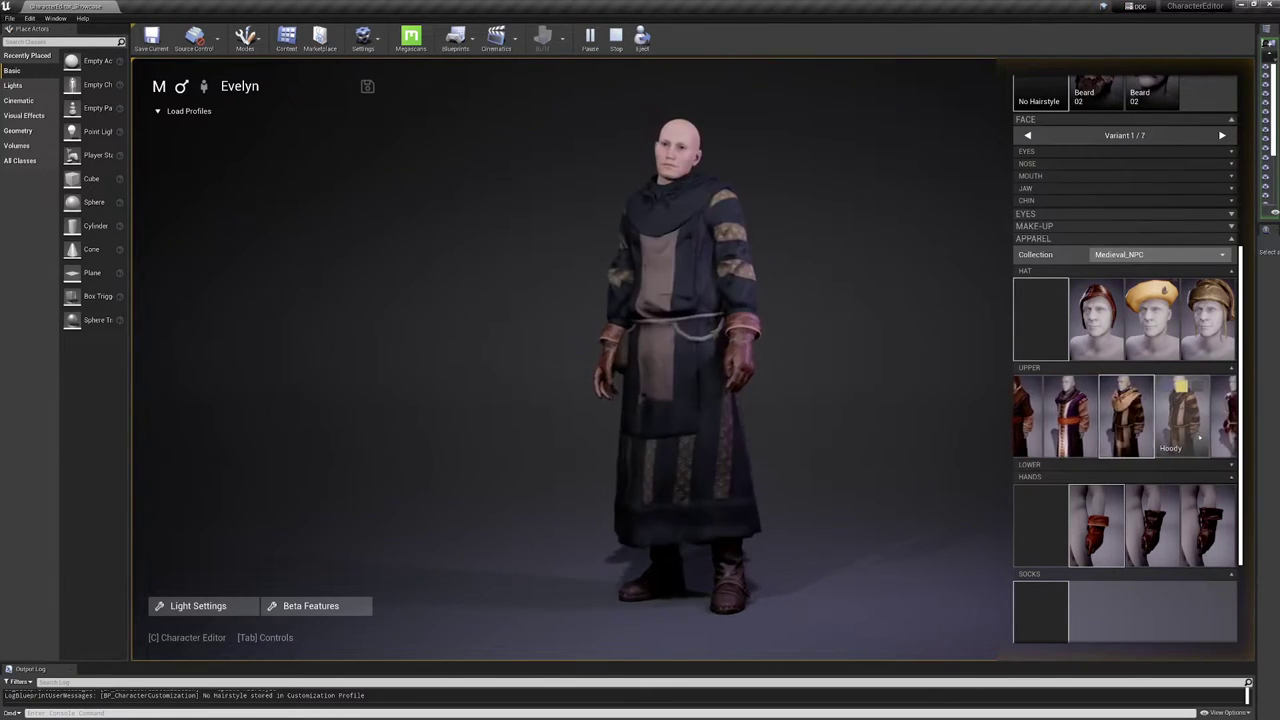
{"action": "left_click", "coordinate": [1199, 436]}
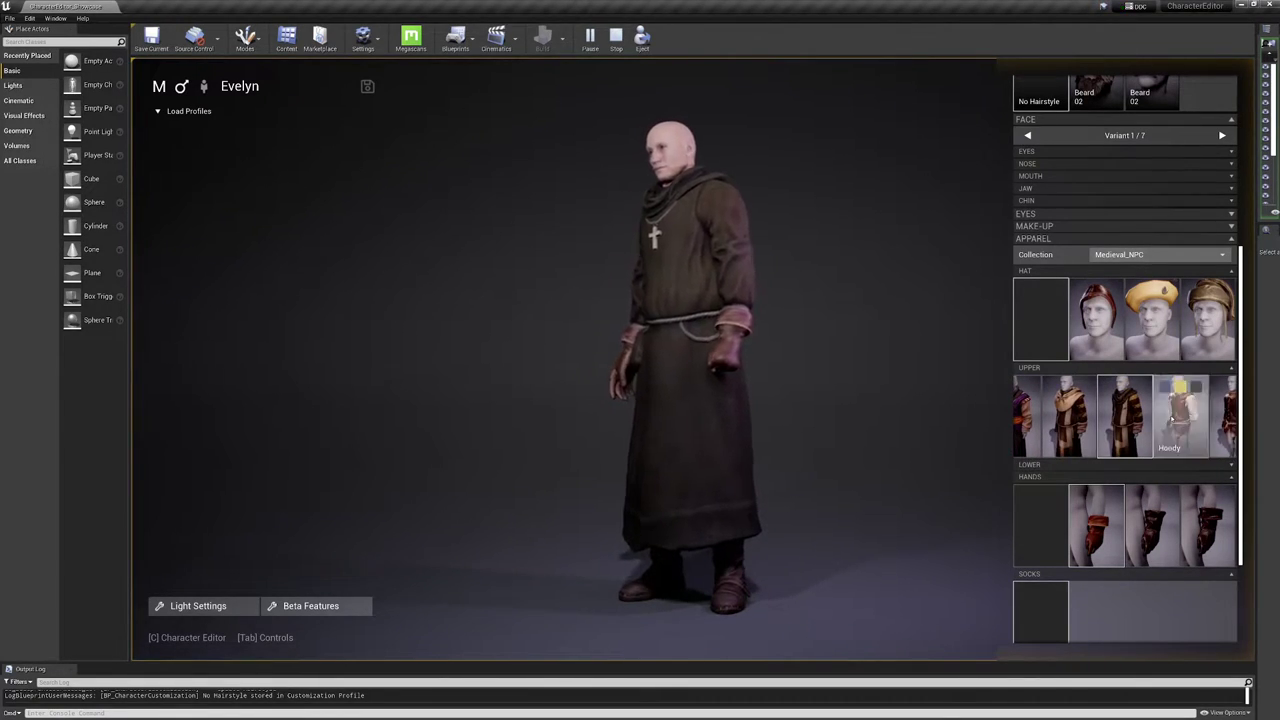
Try the belted tunics from the Medieval_NPC upper garments and finish with the leather work apron.
{"action": "left_click", "coordinate": [1172, 421]}
{"action": "left_click", "coordinate": [1172, 421]}
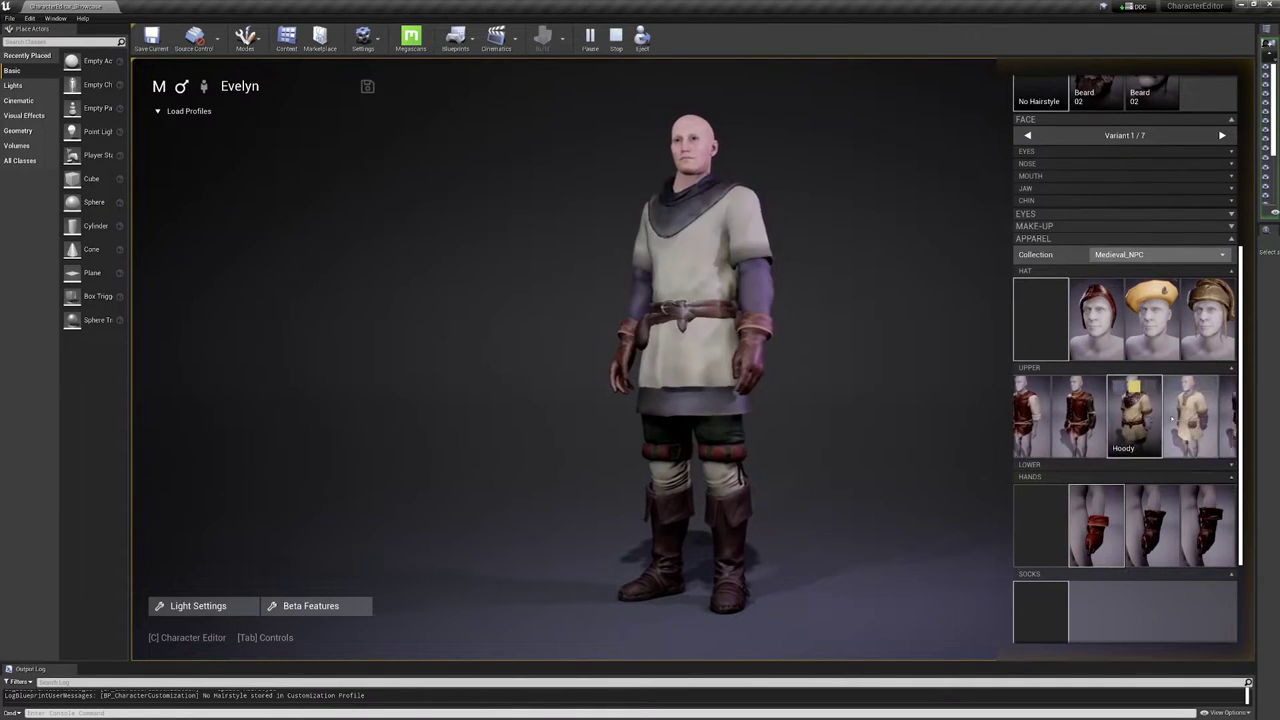
{"action": "left_click", "coordinate": [1172, 421]}
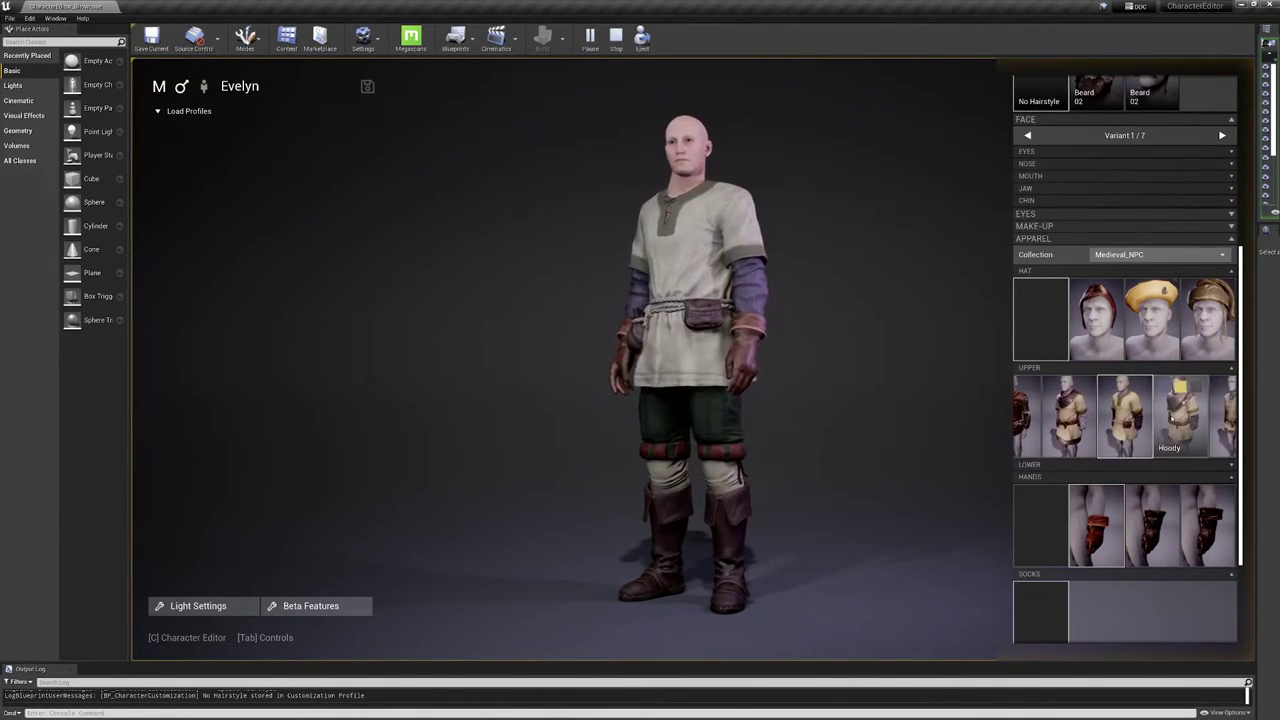
{"action": "left_click", "coordinate": [1172, 421]}
{"action": "left_click", "coordinate": [1172, 421]}
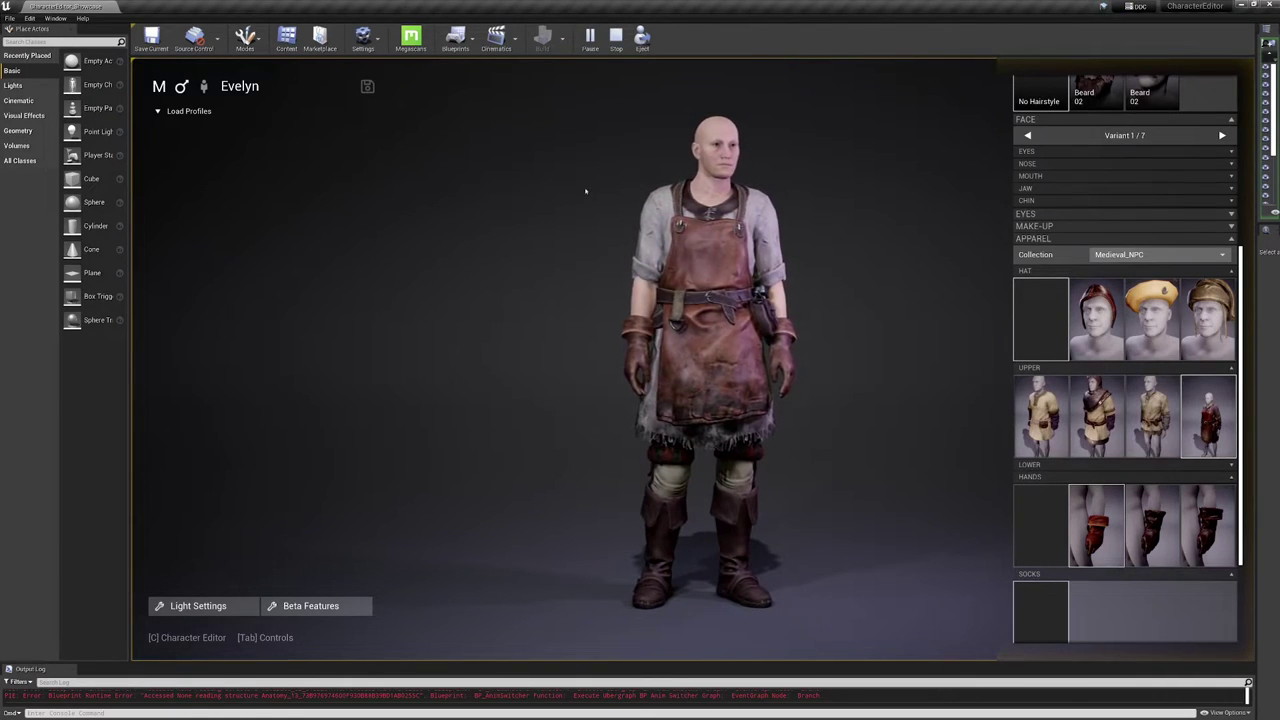
Switch the apparel collection to Medieval_Armour and try its helmets, ending with the closed helmet with the pointed visor.
{"action": "left_click", "coordinate": [1158, 254]}
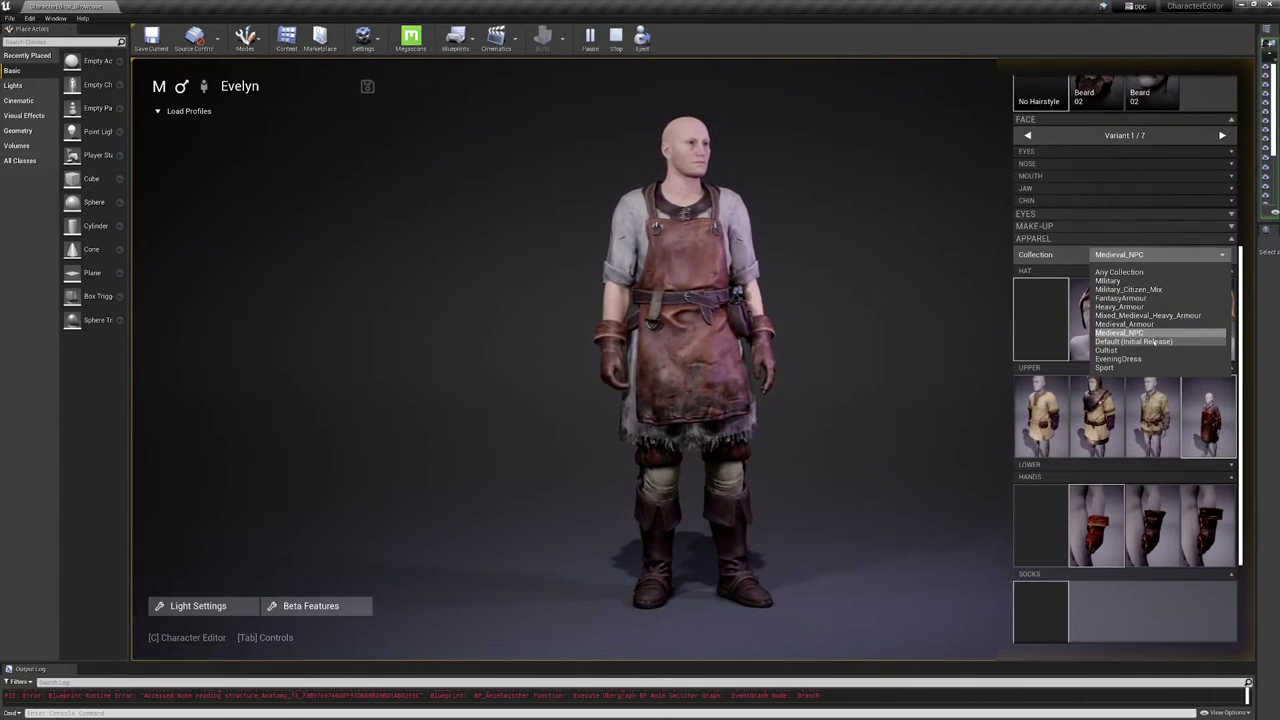
{"action": "left_click", "coordinate": [1153, 325]}
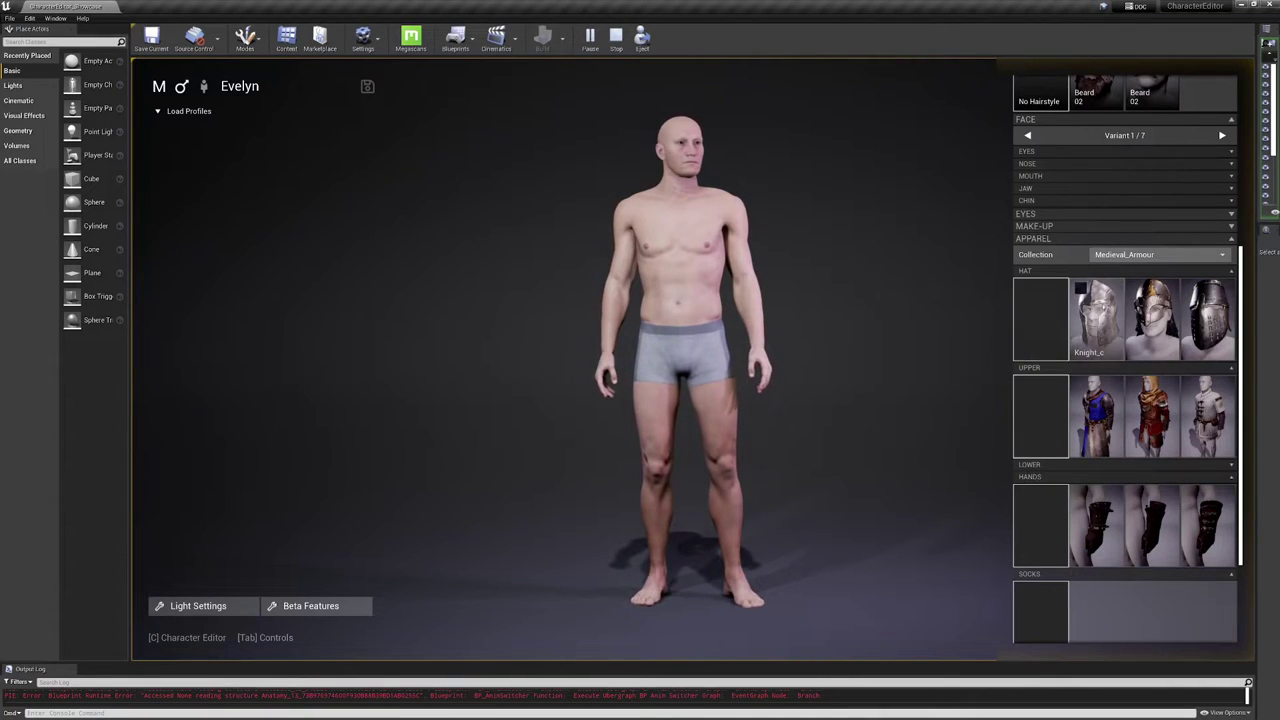
{"action": "left_click", "coordinate": [1085, 300]}
{"action": "scroll", "coordinate": [1097, 325], "scroll_direction": "down", "scroll_amount": 4}
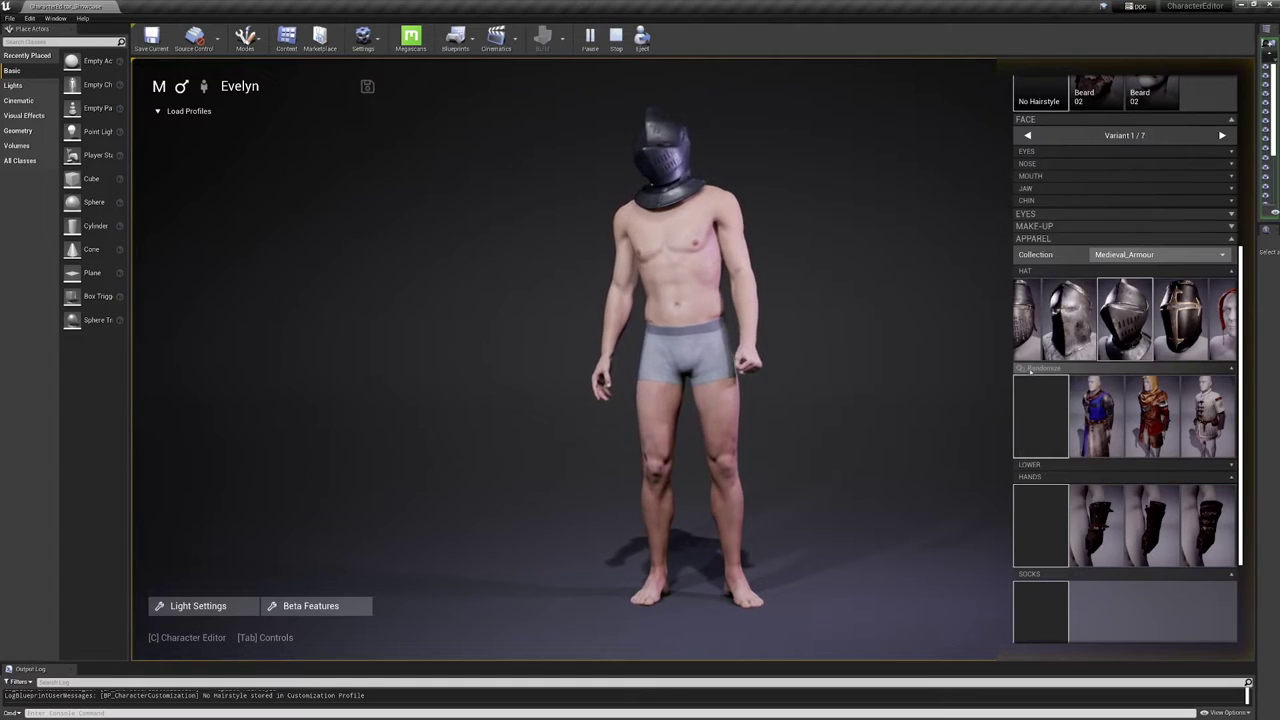
Put on the knight's surcoat in its white-and-orange eagle variant and apply the unnamed light preset between Warm and Presentation.
{"action": "left_click", "coordinate": [1082, 389]}
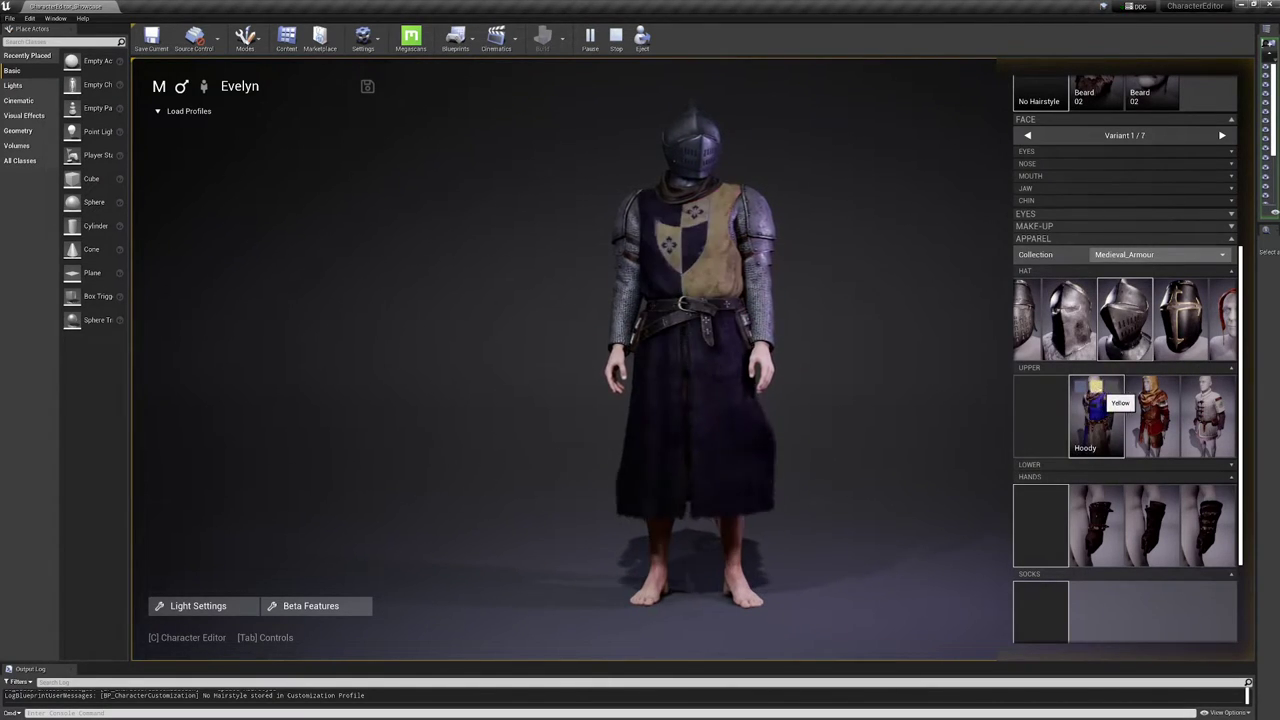
{"action": "left_click", "coordinate": [1108, 390]}
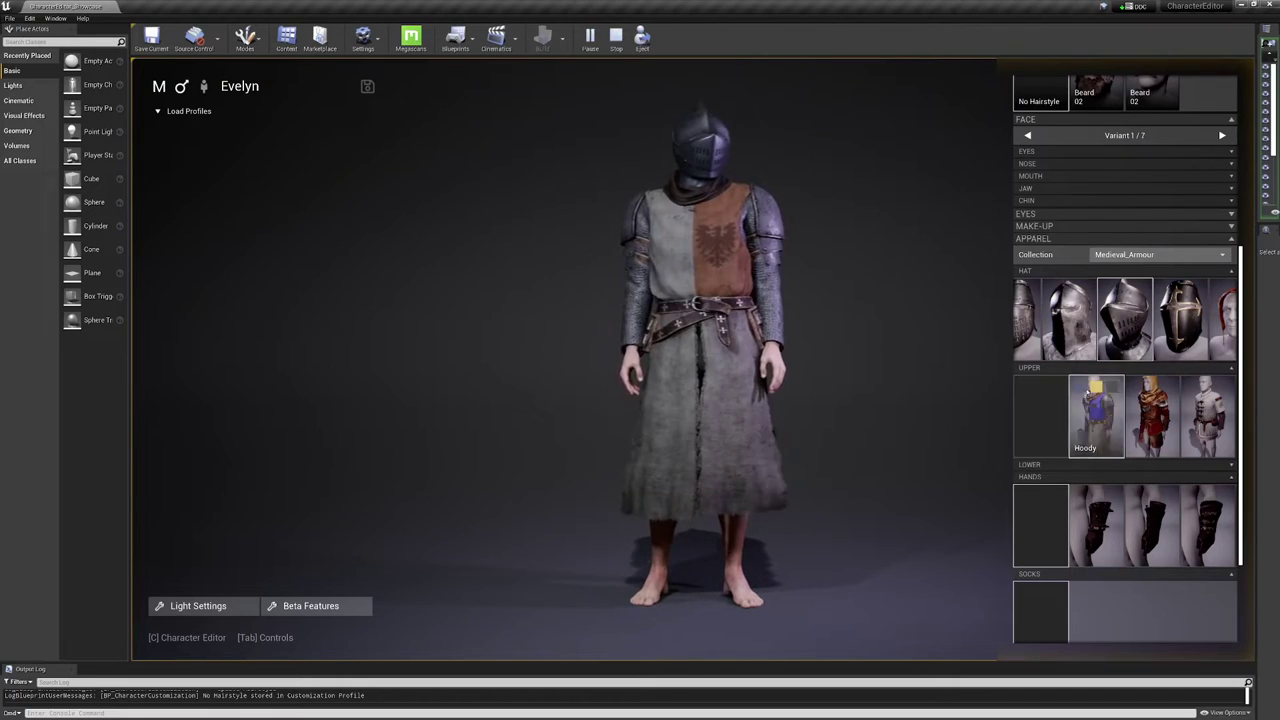
{"action": "left_click", "coordinate": [196, 606]}
{"action": "left_click", "coordinate": [200, 498]}
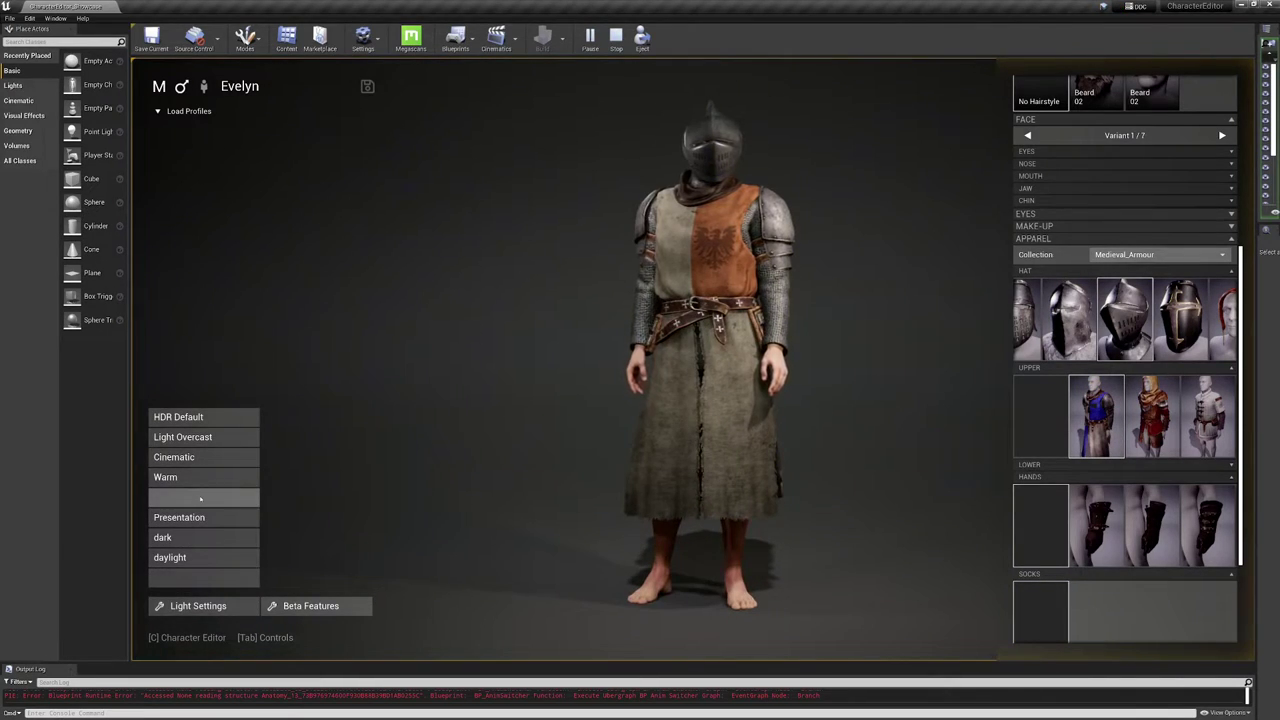
Dress the character in the hooded red leather armour and randomize his lower garment and footwear.
{"action": "left_click", "coordinate": [1157, 430]}
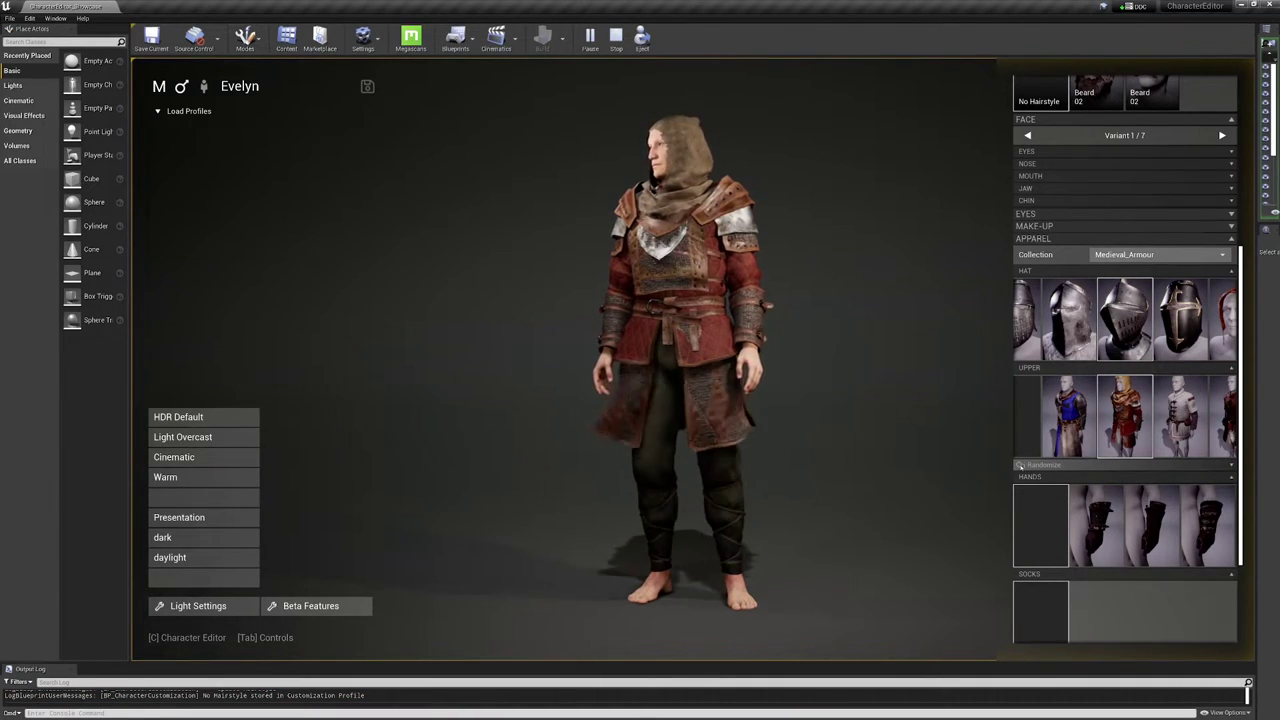
{"action": "left_click", "coordinate": [1020, 465]}
{"action": "scroll", "coordinate": [1030, 530], "scroll_direction": "down", "scroll_amount": 3}
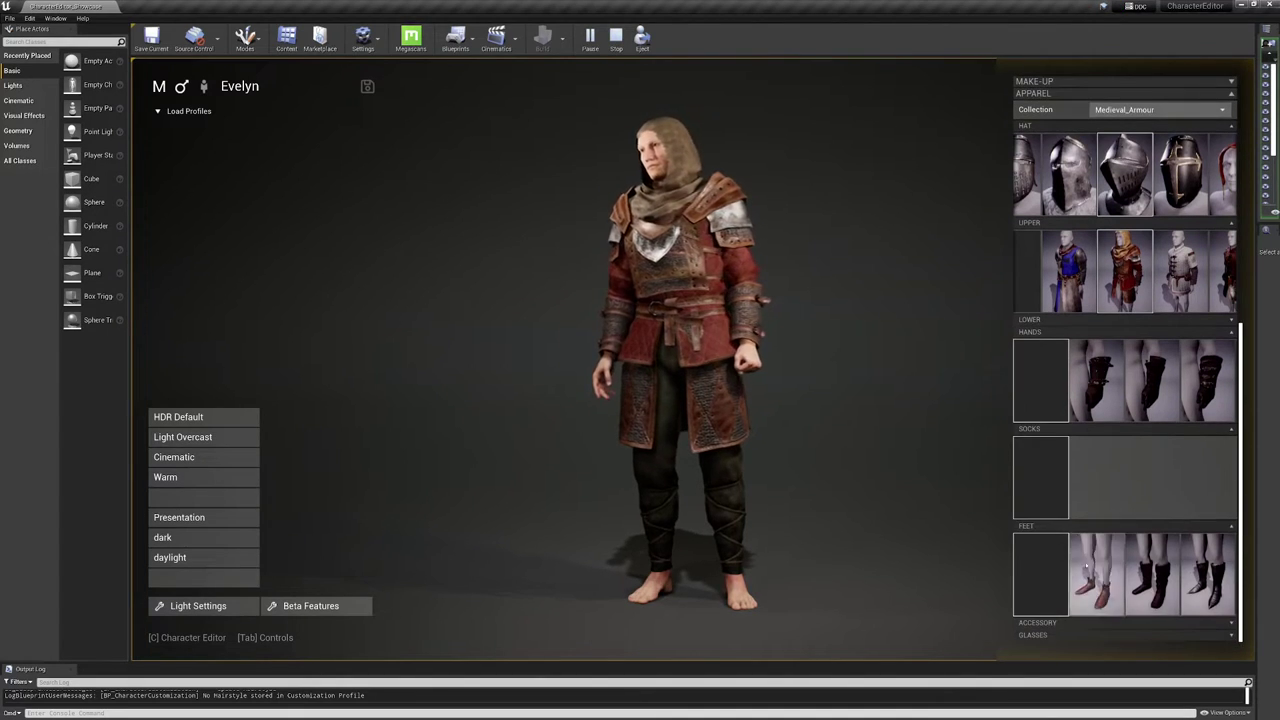
{"action": "left_click", "coordinate": [1020, 526]}
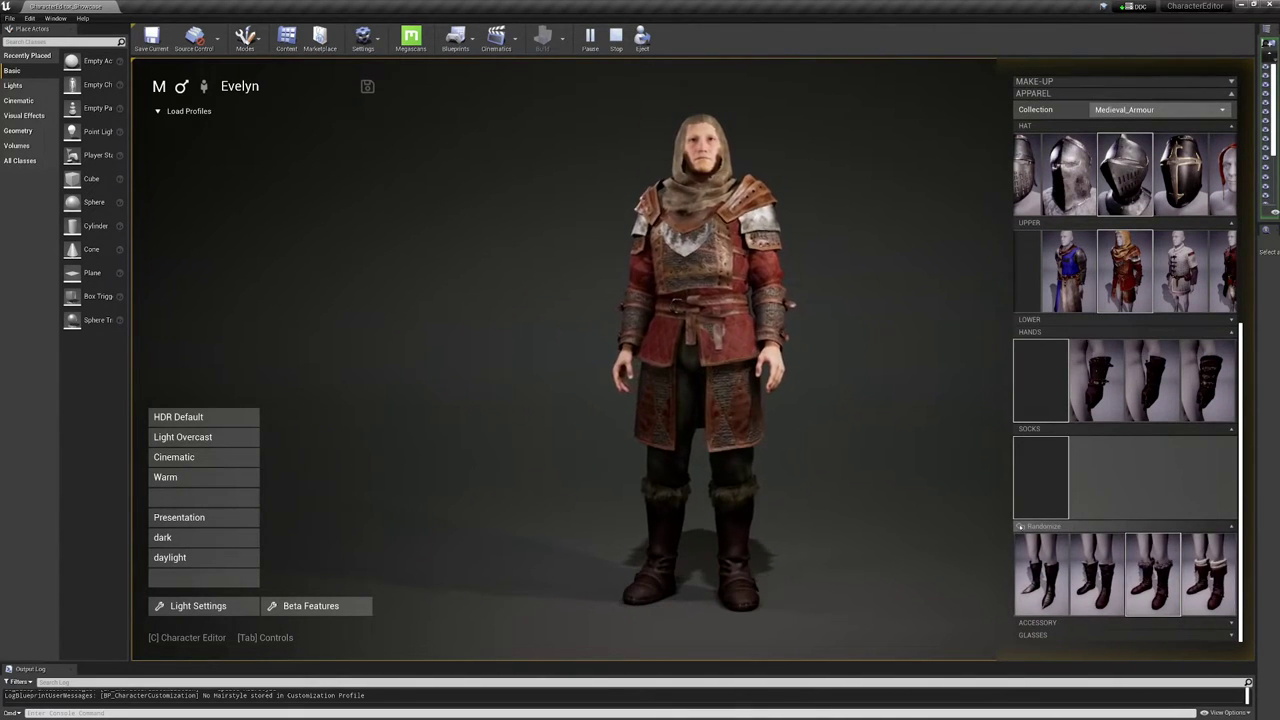
Try further Medieval_Armour upper garments, including the padded gambesons and the green belted tunic, and remove the upper garment.
{"action": "mouse_move", "coordinate": [1142, 250]}
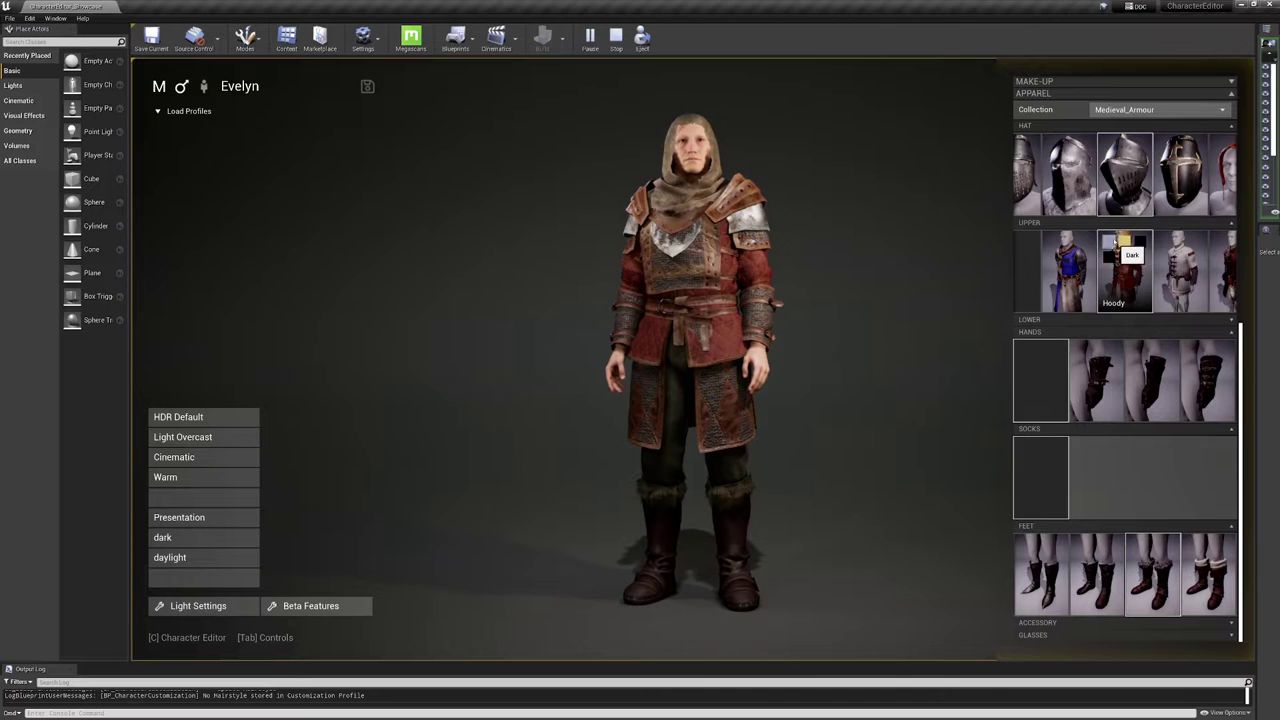
{"action": "scroll", "coordinate": [1122, 243], "scroll_direction": "down", "scroll_amount": 4}
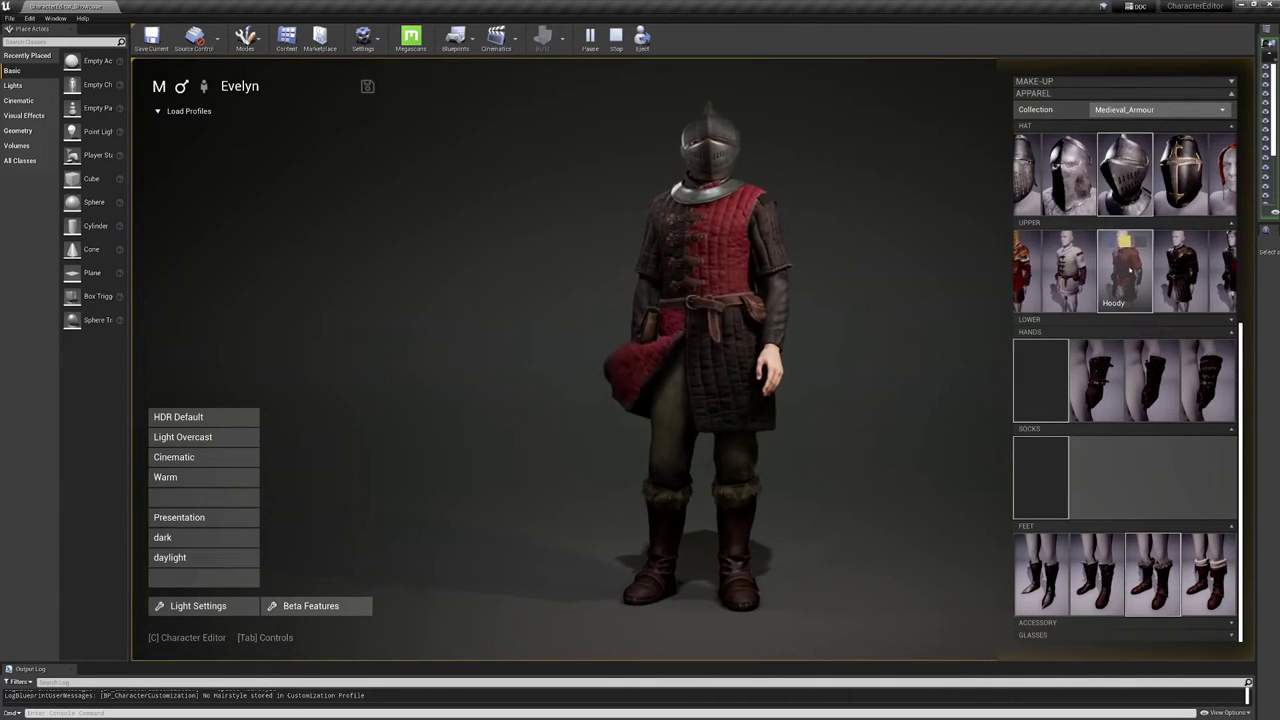
{"action": "scroll", "coordinate": [713, 356], "scroll_direction": "up", "scroll_amount": 3}
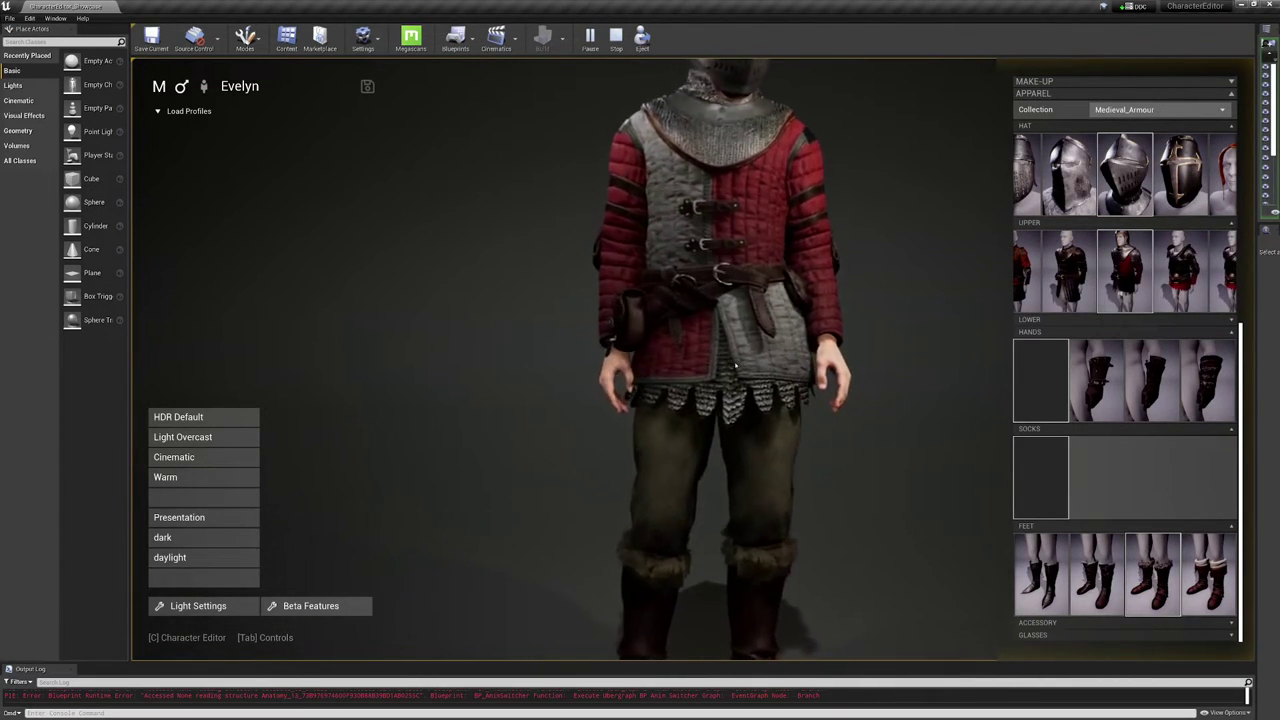
{"action": "scroll", "coordinate": [713, 356], "scroll_direction": "down", "scroll_amount": 3}
{"action": "scroll", "coordinate": [1161, 270], "scroll_direction": "down", "scroll_amount": 3}
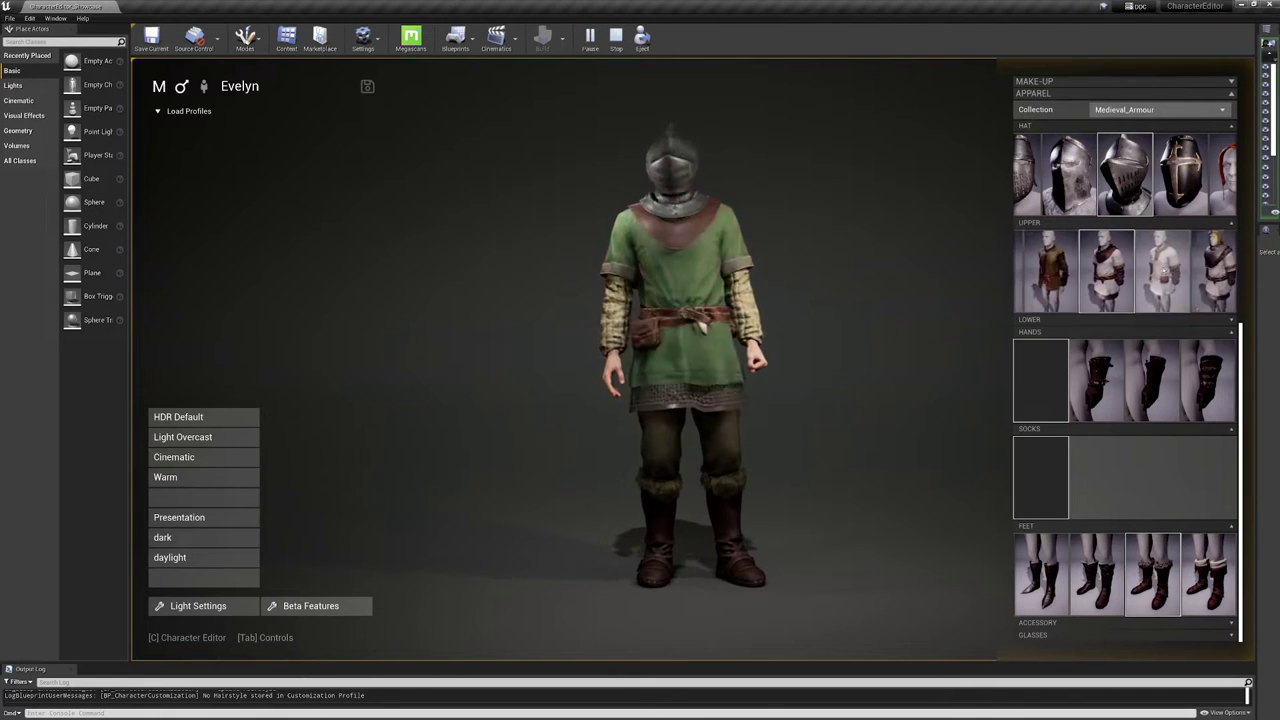
{"action": "scroll", "coordinate": [1163, 283], "scroll_direction": "down", "scroll_amount": 3}
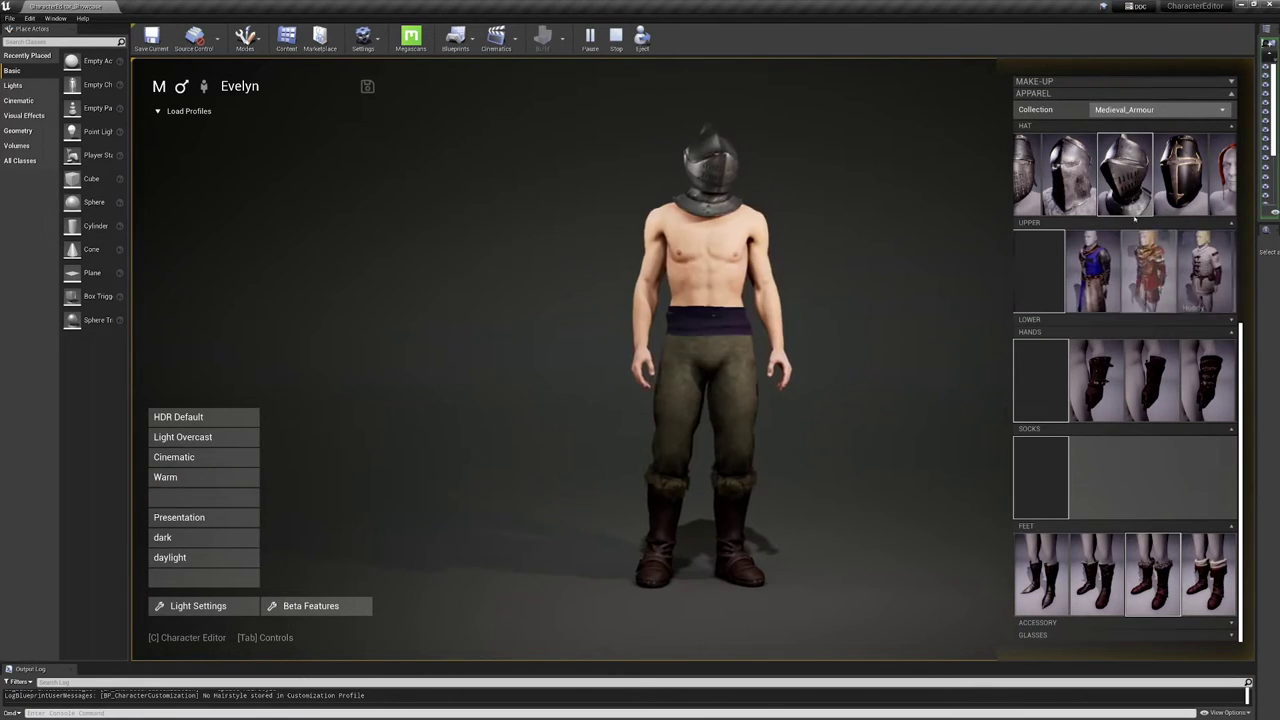
Randomize the whole Medieval_Armour outfit repeatedly until the character wears the brimmed helmet, dark red padded tunic and tall brown boots.
{"action": "left_click", "coordinate": [1020, 93]}
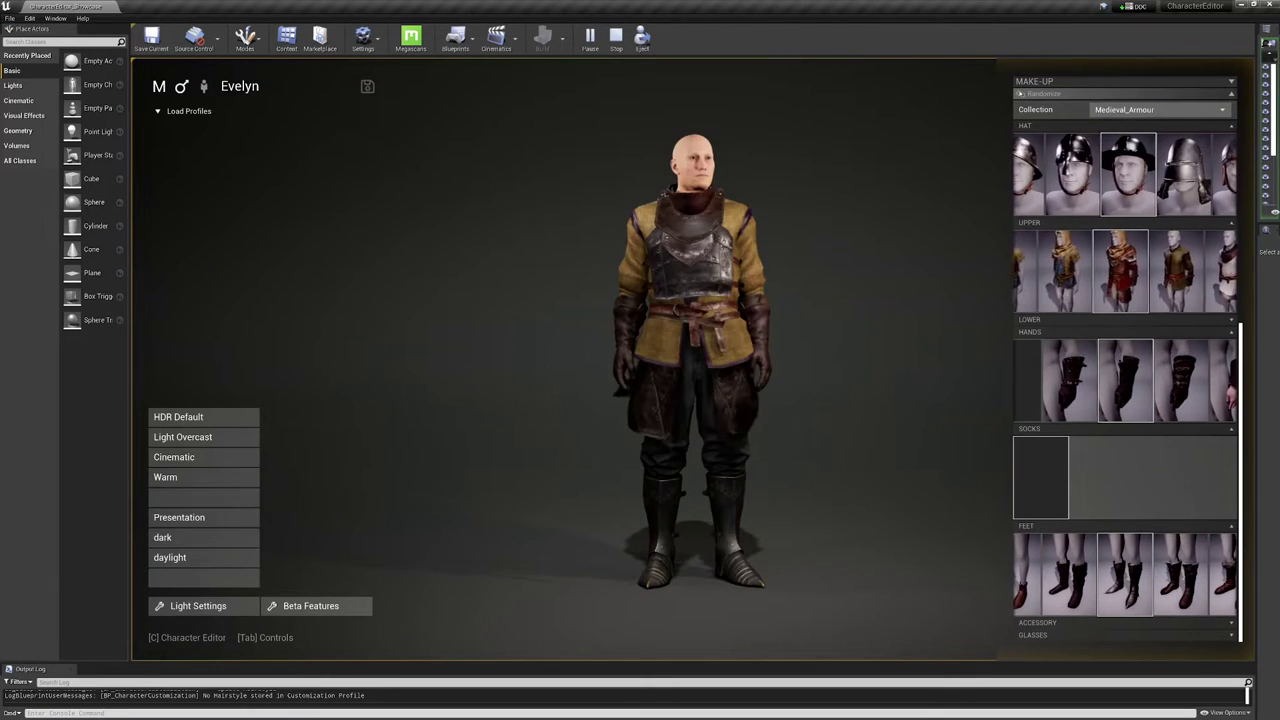
{"action": "left_click", "coordinate": [1020, 93]}
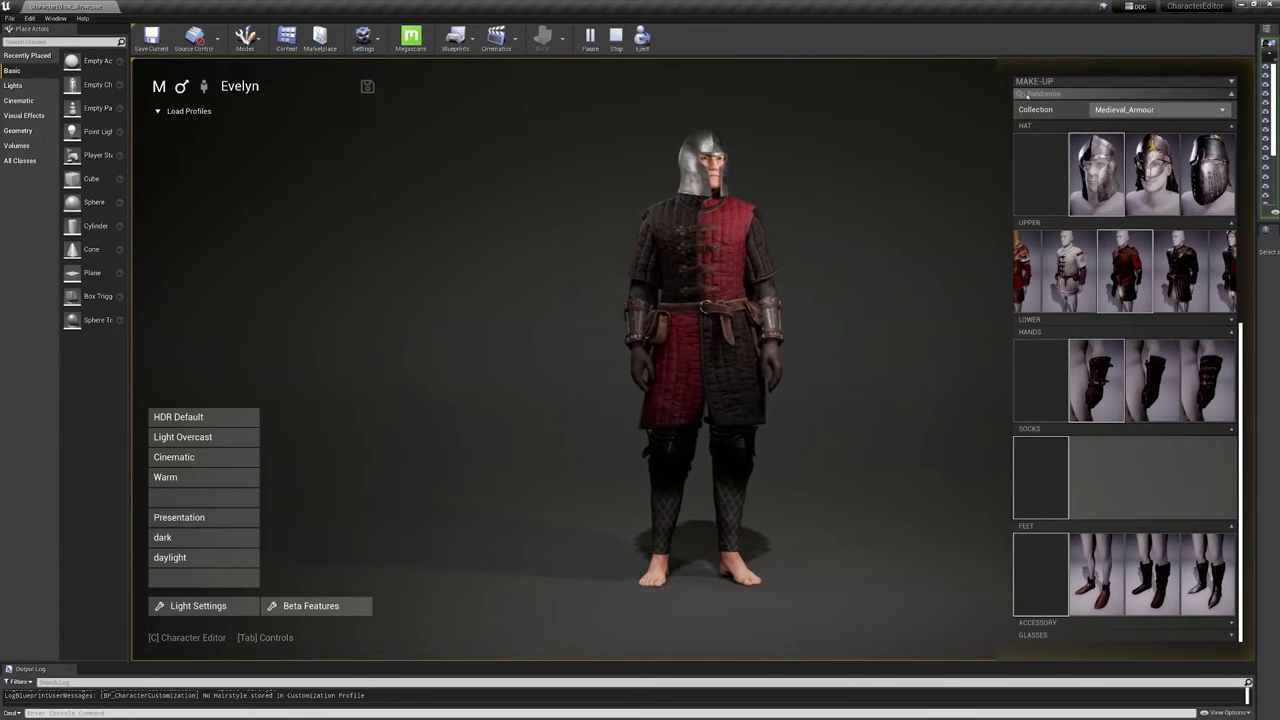
{"action": "left_click", "coordinate": [1020, 93]}
{"action": "left_click", "coordinate": [1020, 93]}
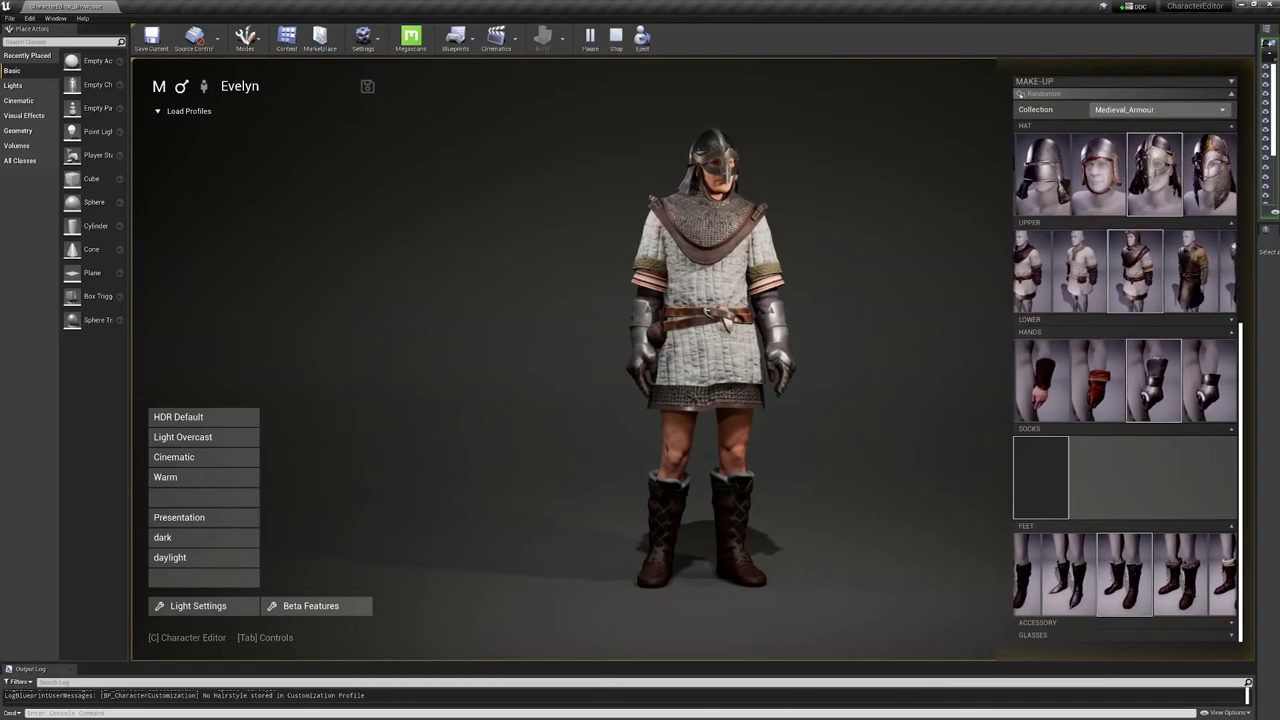
{"action": "left_click", "coordinate": [1020, 93]}
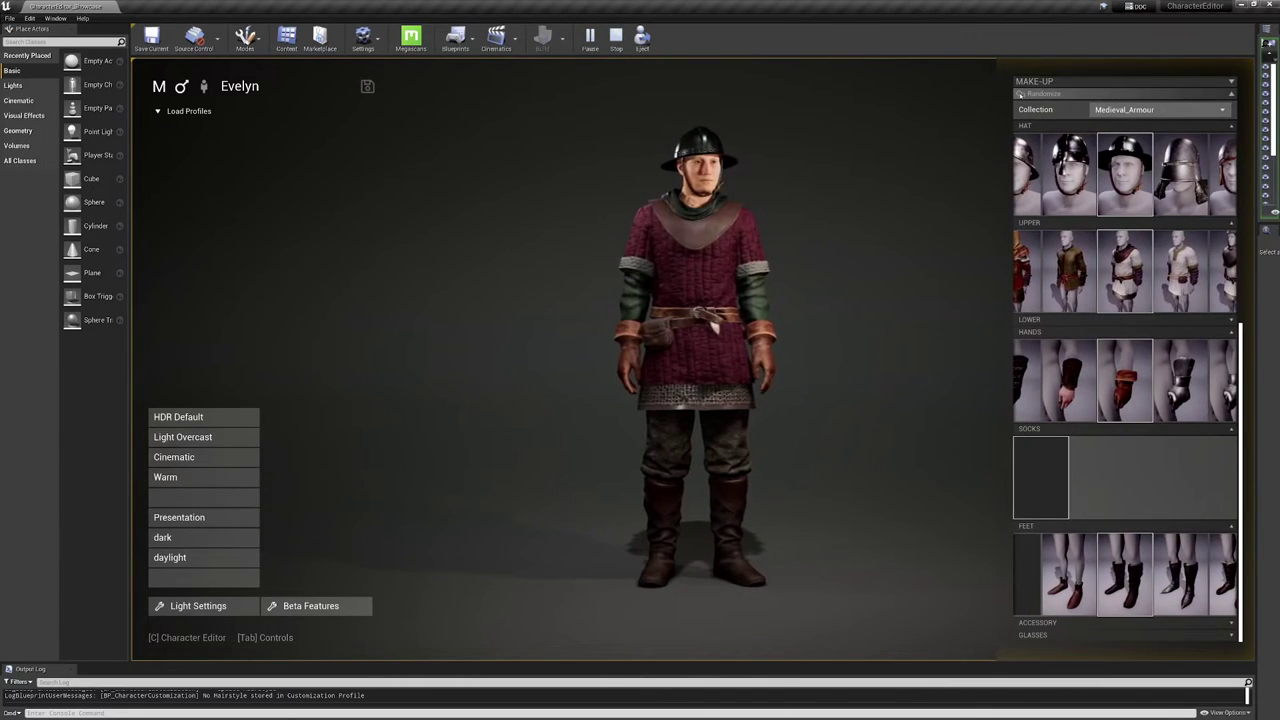
Change the character's belted tunic to its green colour variant.
{"action": "scroll", "coordinate": [1241, 344], "scroll_direction": "up", "scroll_amount": 3}
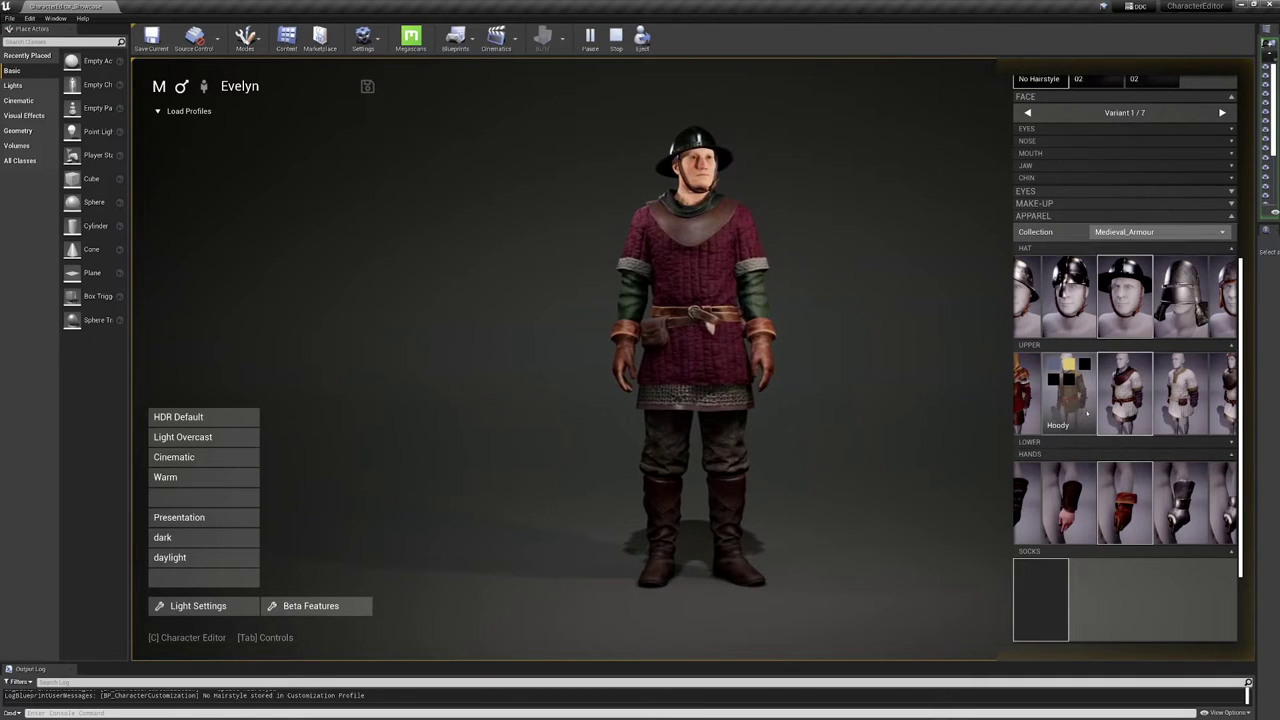
{"action": "left_click", "coordinate": [1087, 412]}
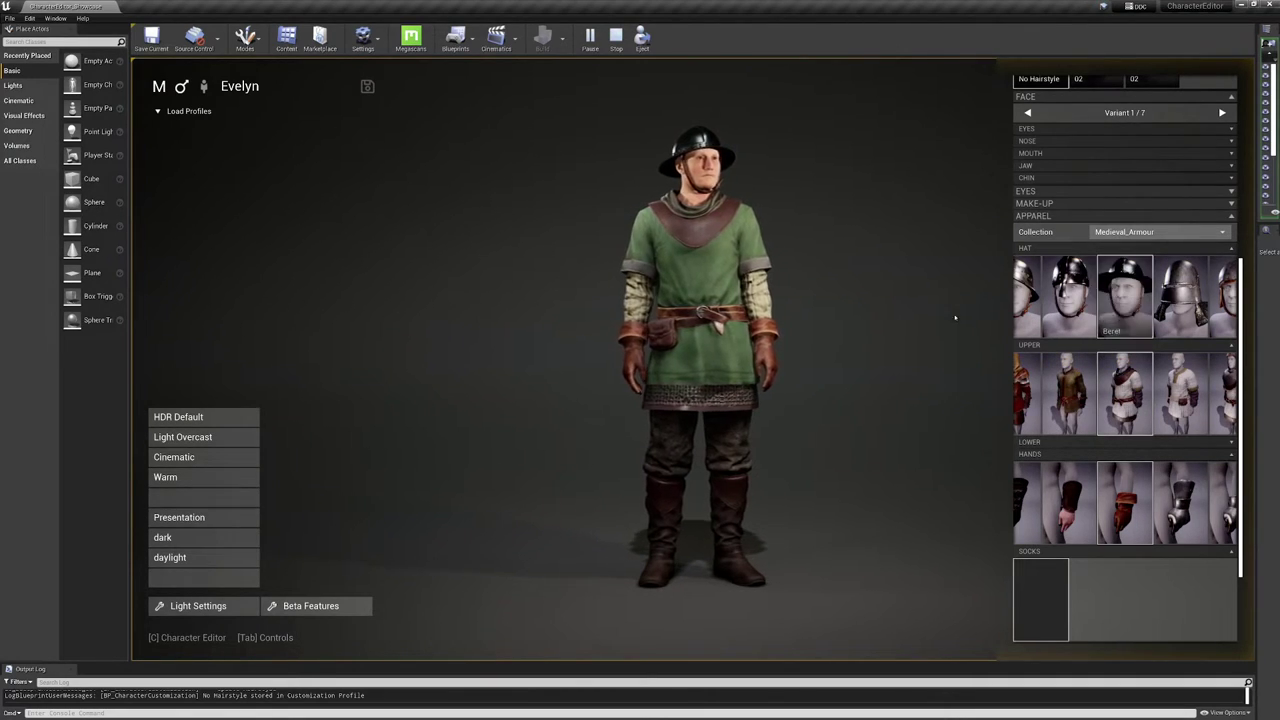
Take off the character's gloves and dress him in a randomized outfit from the Heavy_Armour collection.
{"action": "left_click", "coordinate": [1091, 531]}
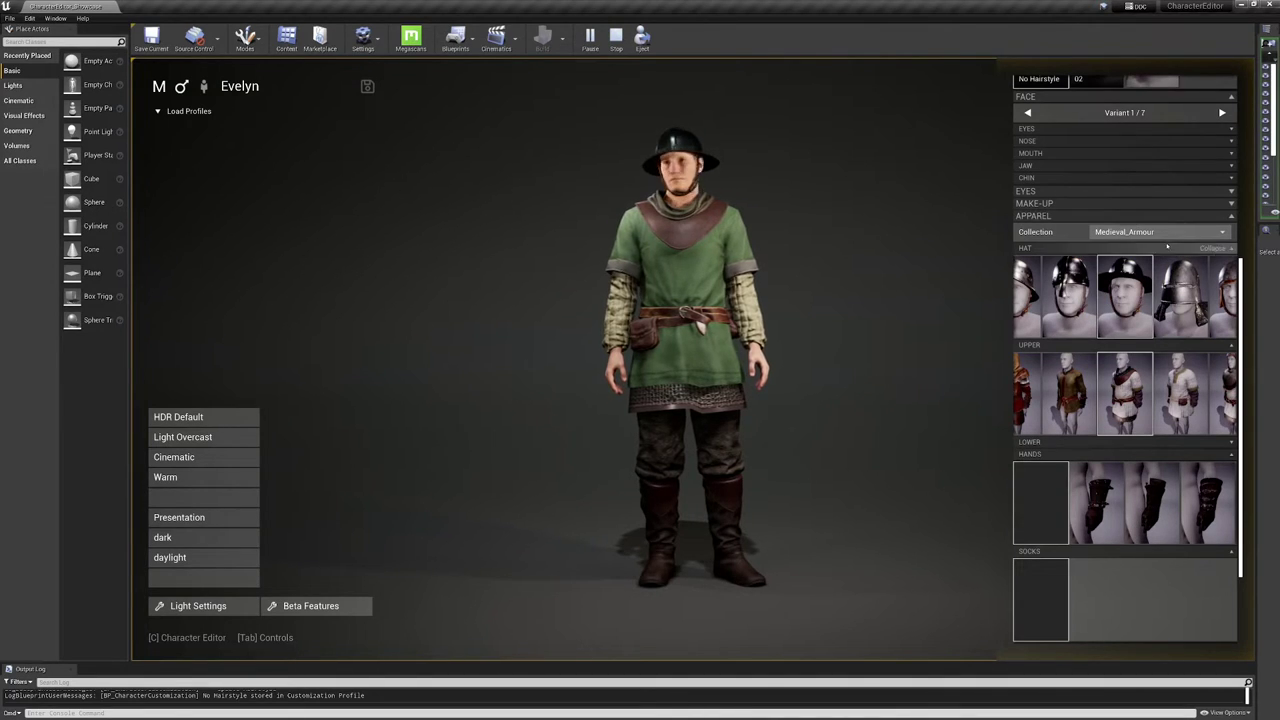
{"action": "left_click", "coordinate": [1163, 233]}
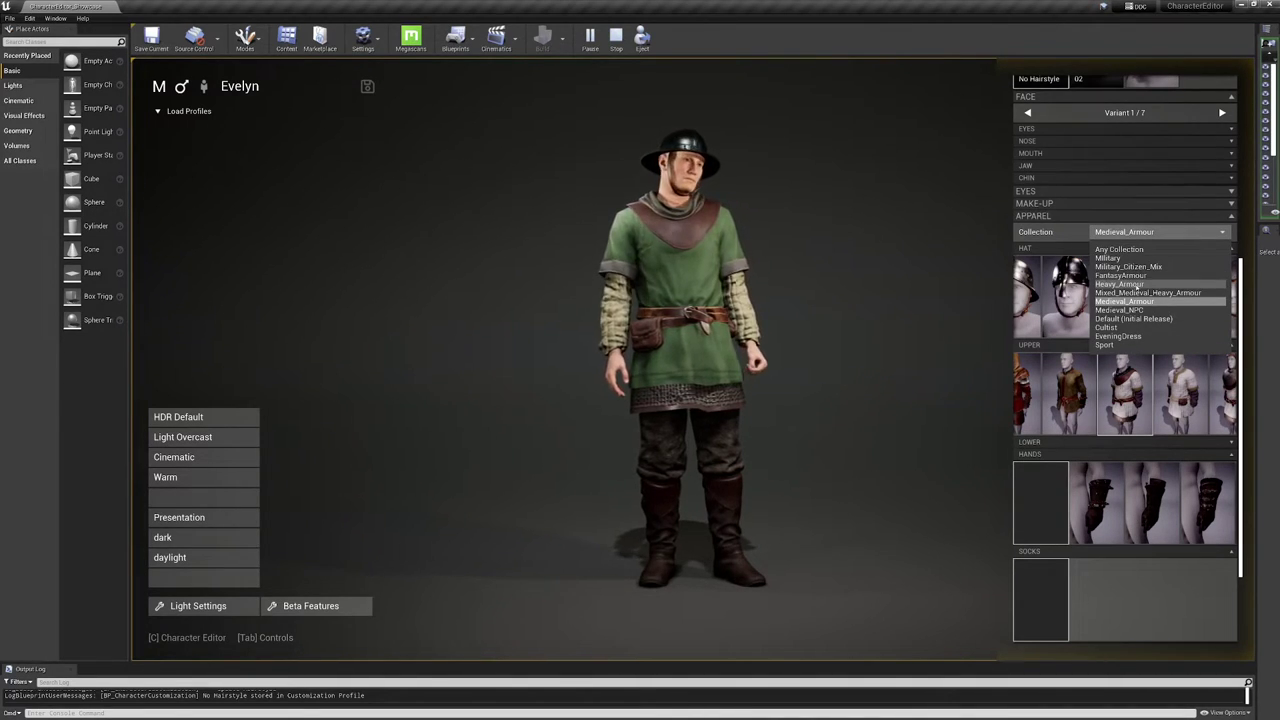
{"action": "left_click", "coordinate": [1130, 285]}
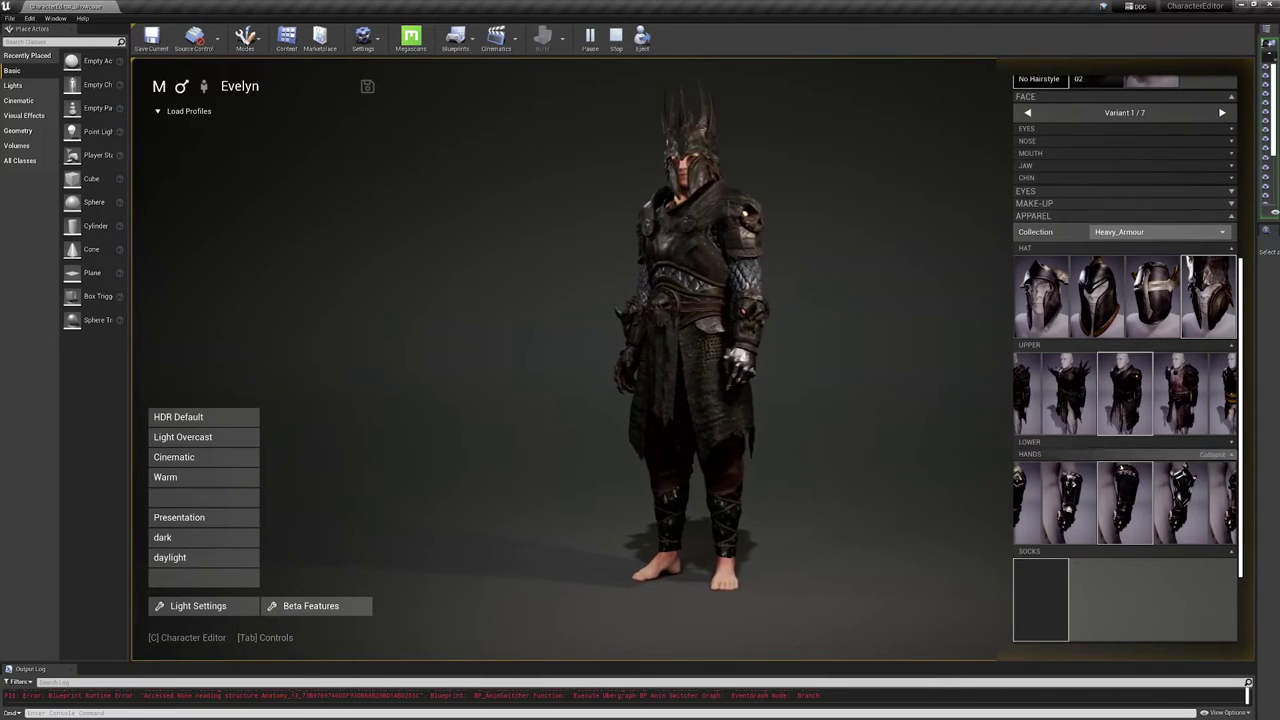
{"action": "left_click", "coordinate": [1021, 216]}
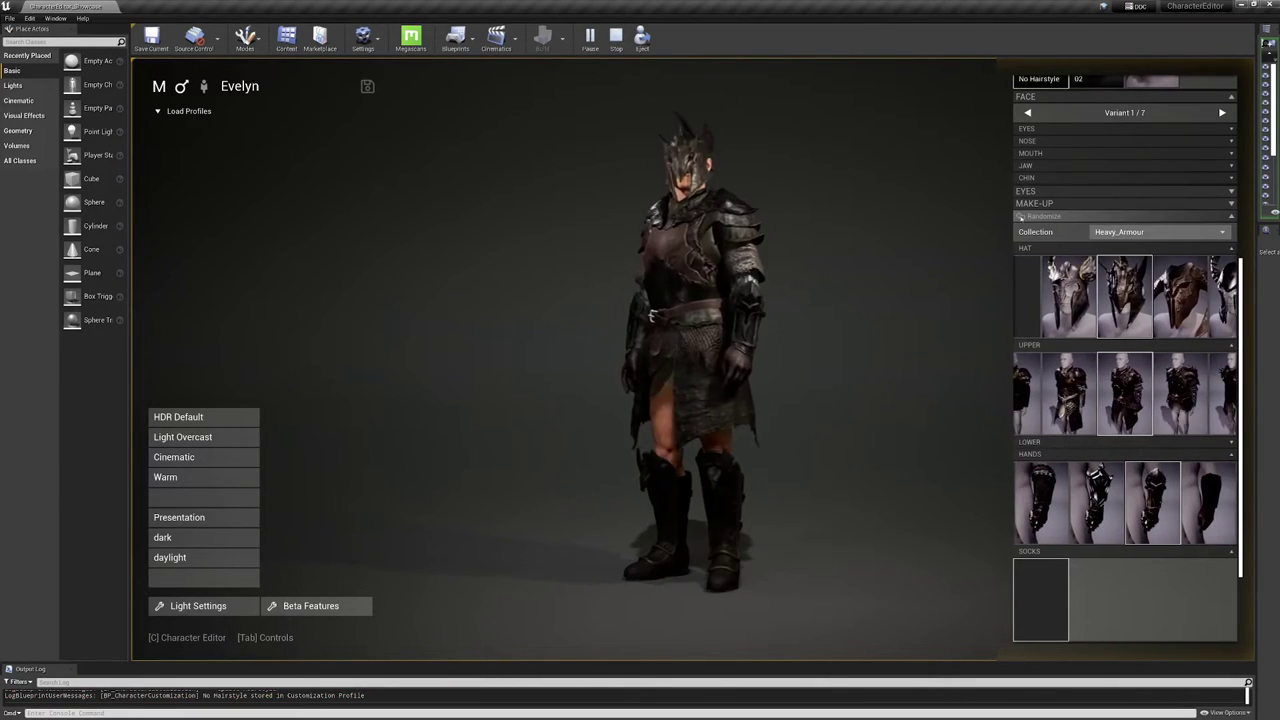
{"action": "left_click", "coordinate": [1021, 216]}
Try the Presentation lighting on the armoured character and switch the scene to the daylight lighting.
{"action": "left_click", "coordinate": [200, 517]}
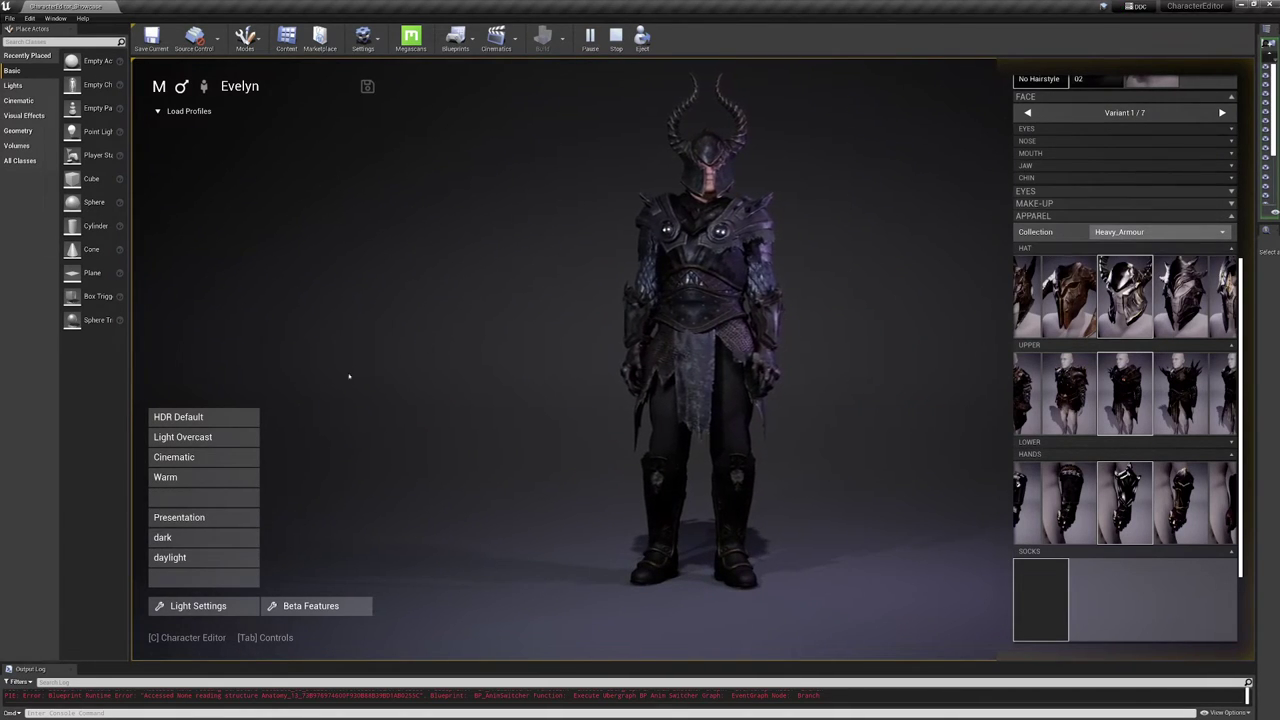
{"action": "left_click", "coordinate": [180, 557]}
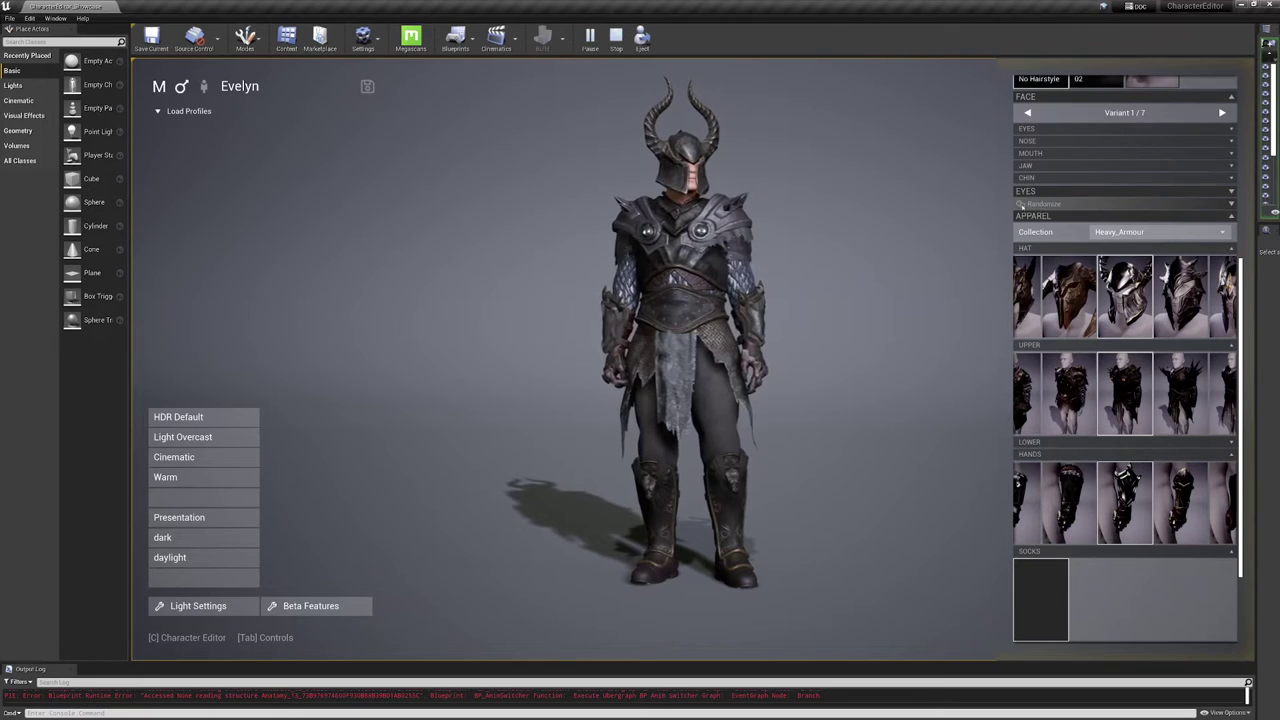
Randomize the whole Heavy_Armour outfit repeatedly until the character wears the horned helmet with dark skirted leather armour, and inspect its back.
{"action": "left_click", "coordinate": [1021, 216]}
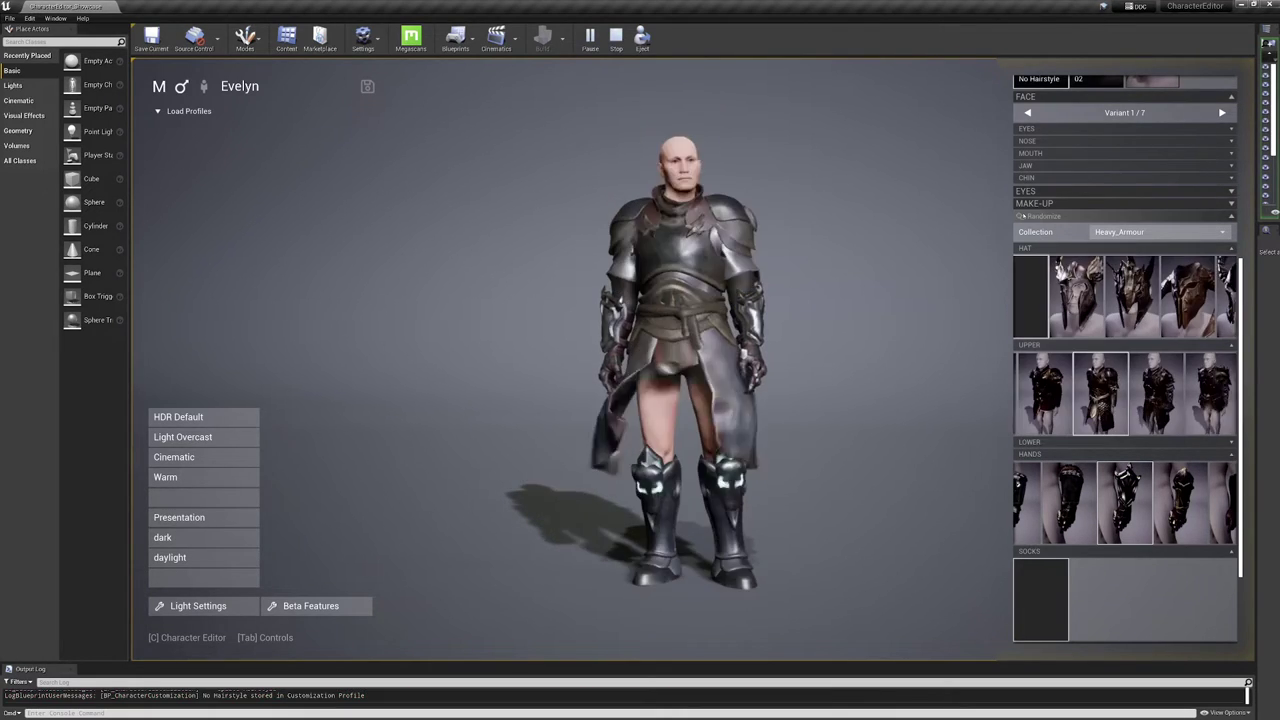
{"action": "left_click", "coordinate": [1021, 216]}
{"action": "left_click", "coordinate": [1021, 216]}
{"action": "left_click", "coordinate": [1021, 216]}
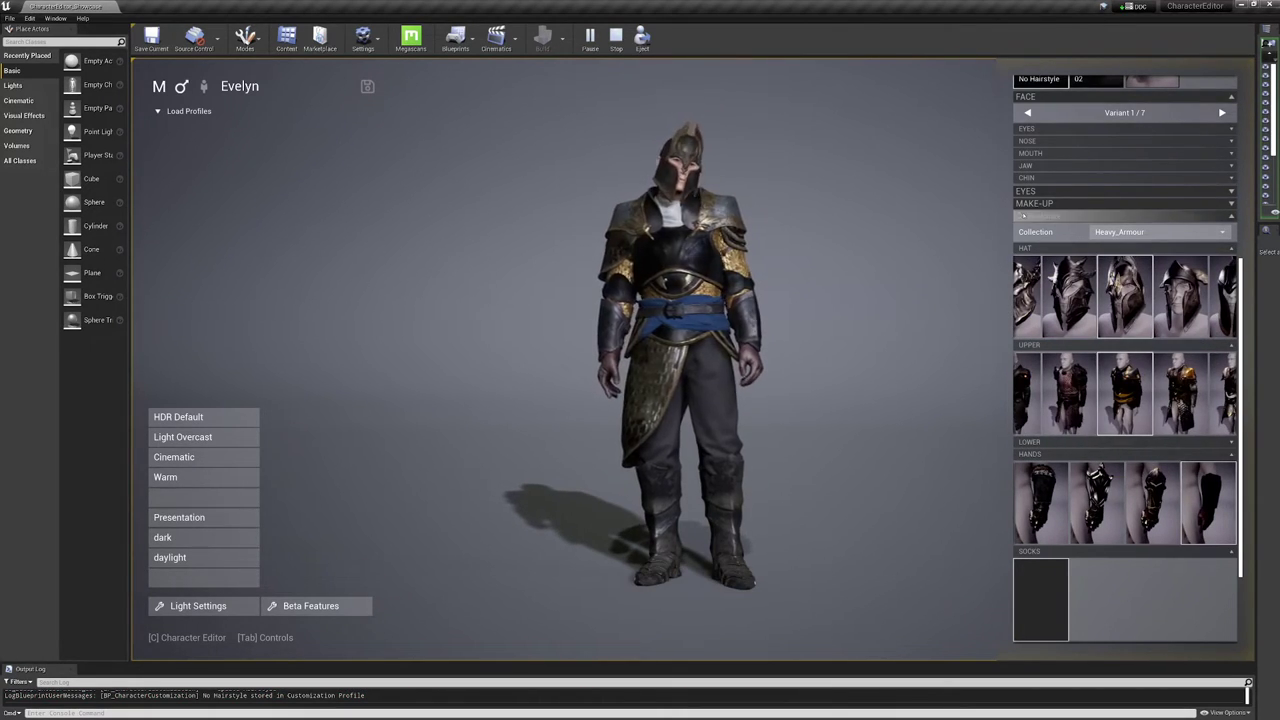
{"action": "left_click", "coordinate": [1021, 216]}
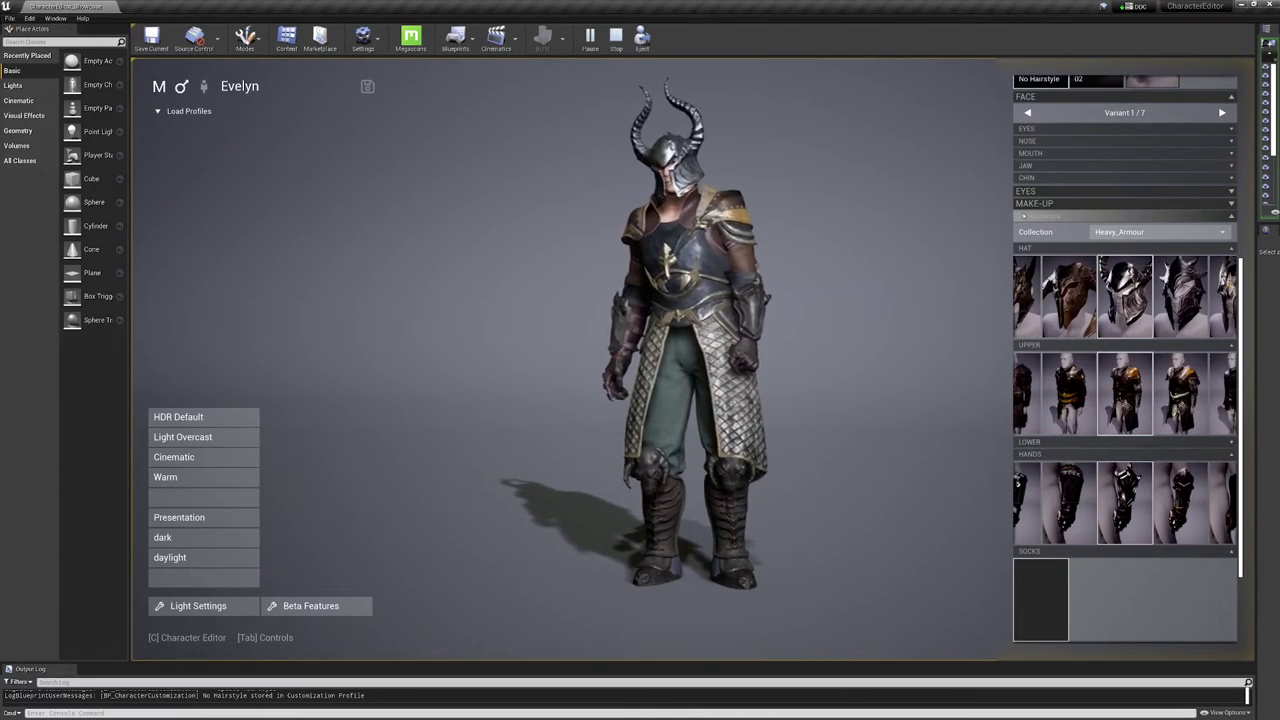
{"action": "left_click", "coordinate": [1021, 216]}
{"action": "left_click", "coordinate": [1021, 216]}
{"action": "left_click", "coordinate": [1021, 216]}
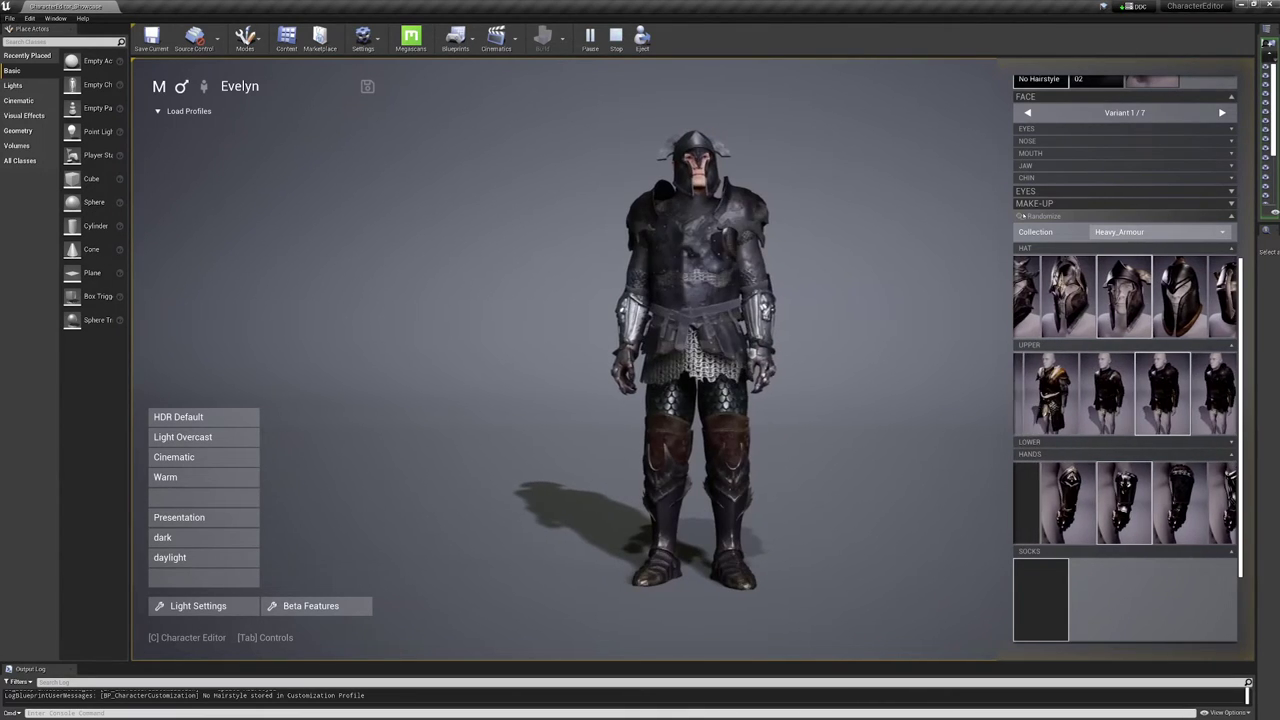
{"action": "left_click", "coordinate": [1021, 216]}
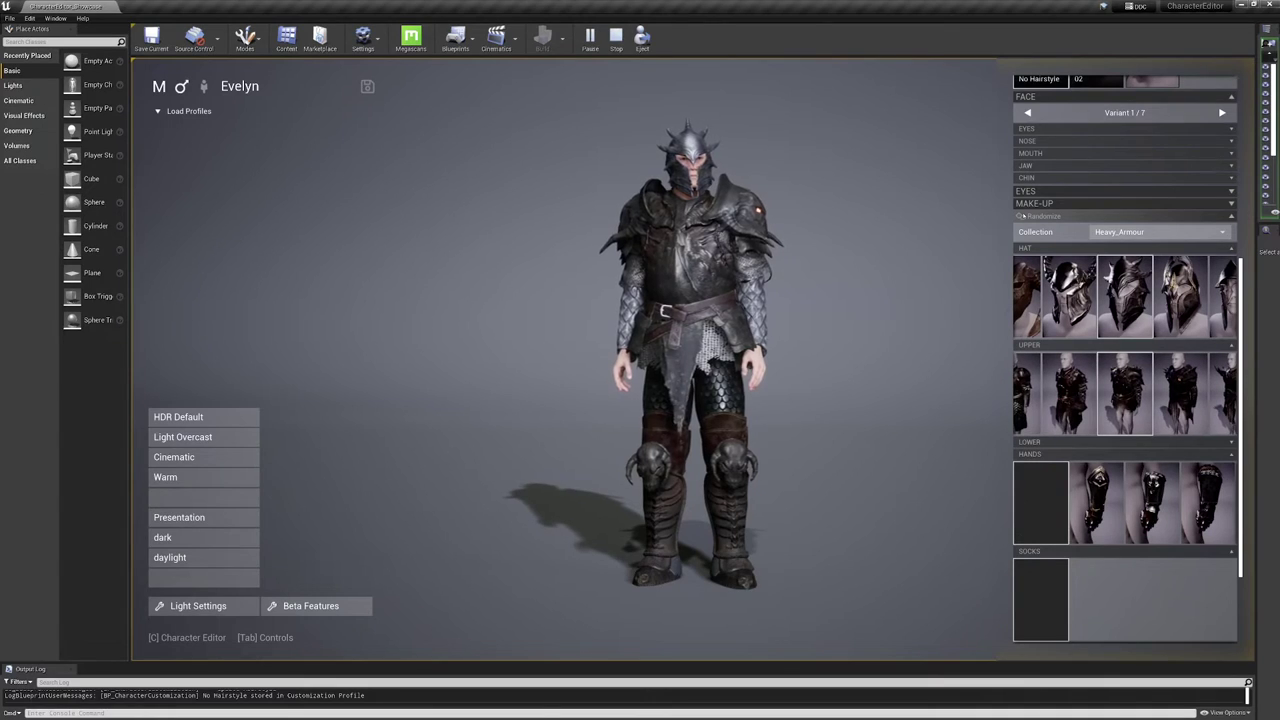
{"action": "left_click", "coordinate": [1021, 216]}
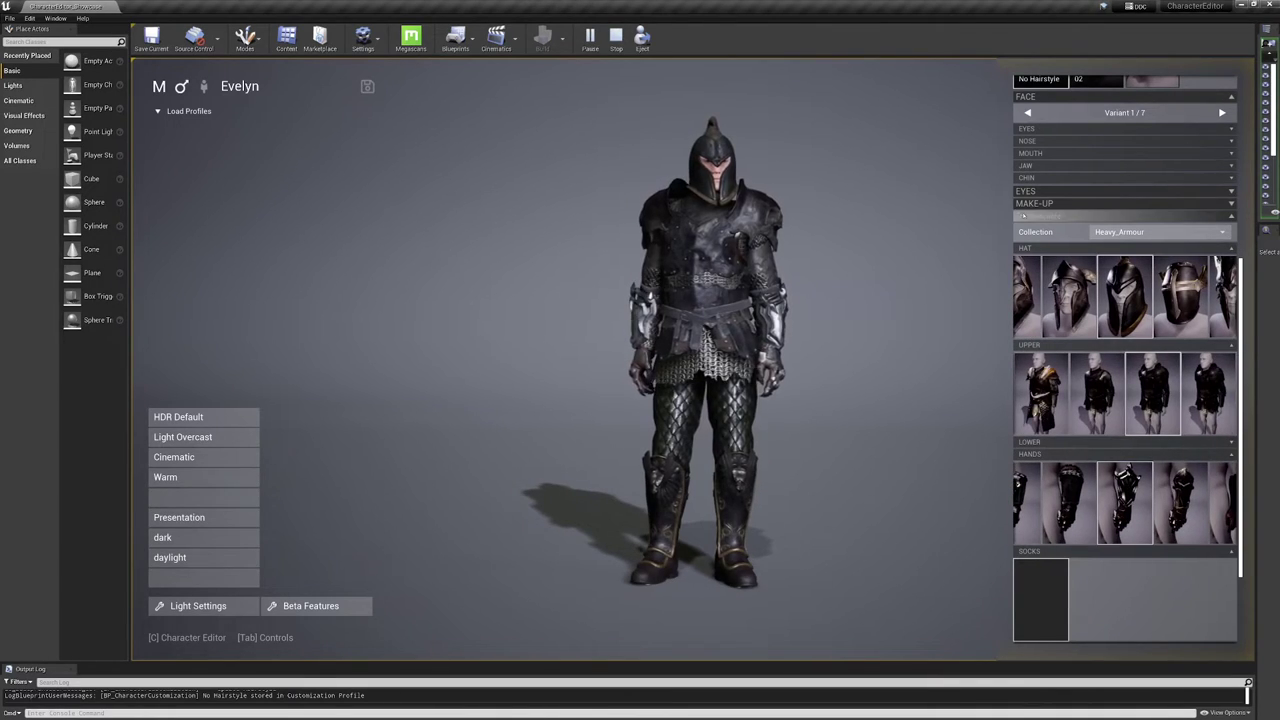
{"action": "left_click", "coordinate": [1021, 216]}
{"action": "left_click_drag", "start_coordinate": [688, 285], "coordinate": [905, 332]}
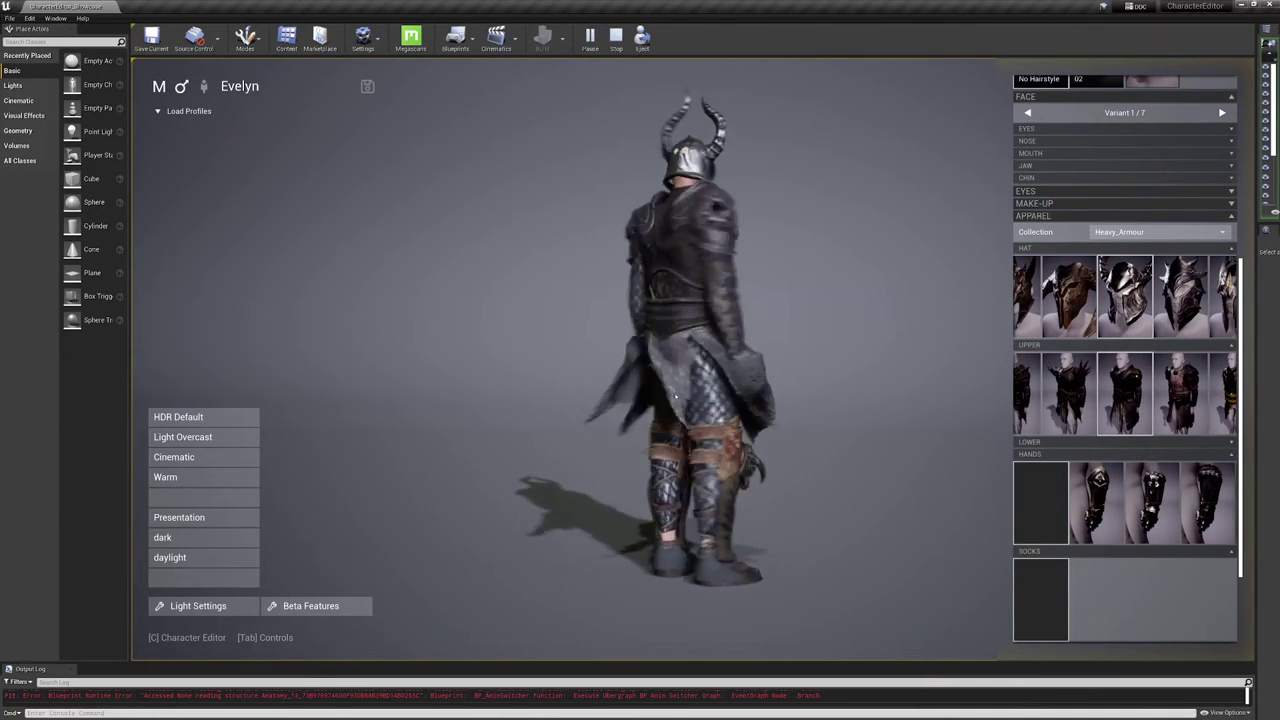
Try other Heavy_Armour upper garments and fit the spiked-shoulder breastplate with the brown belt, together with dark gauntlets.
{"action": "left_click", "coordinate": [1075, 398]}
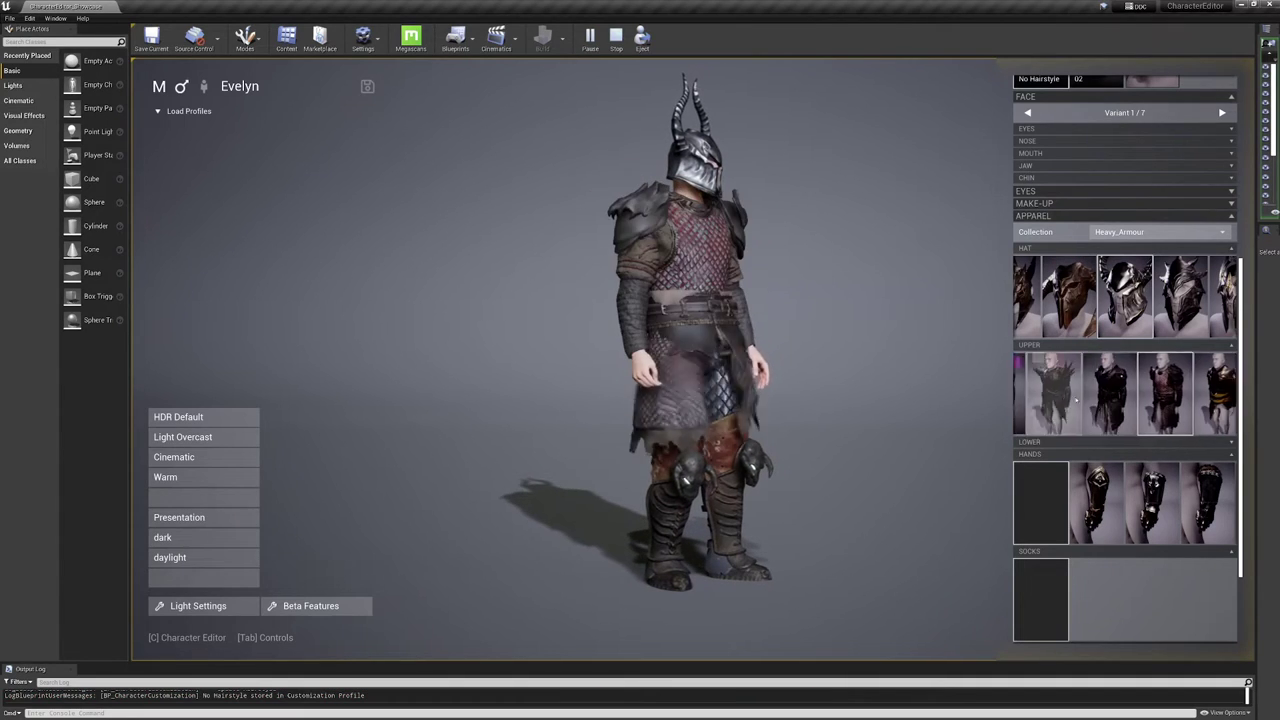
{"action": "left_click", "coordinate": [1076, 398]}
{"action": "left_click", "coordinate": [1077, 398]}
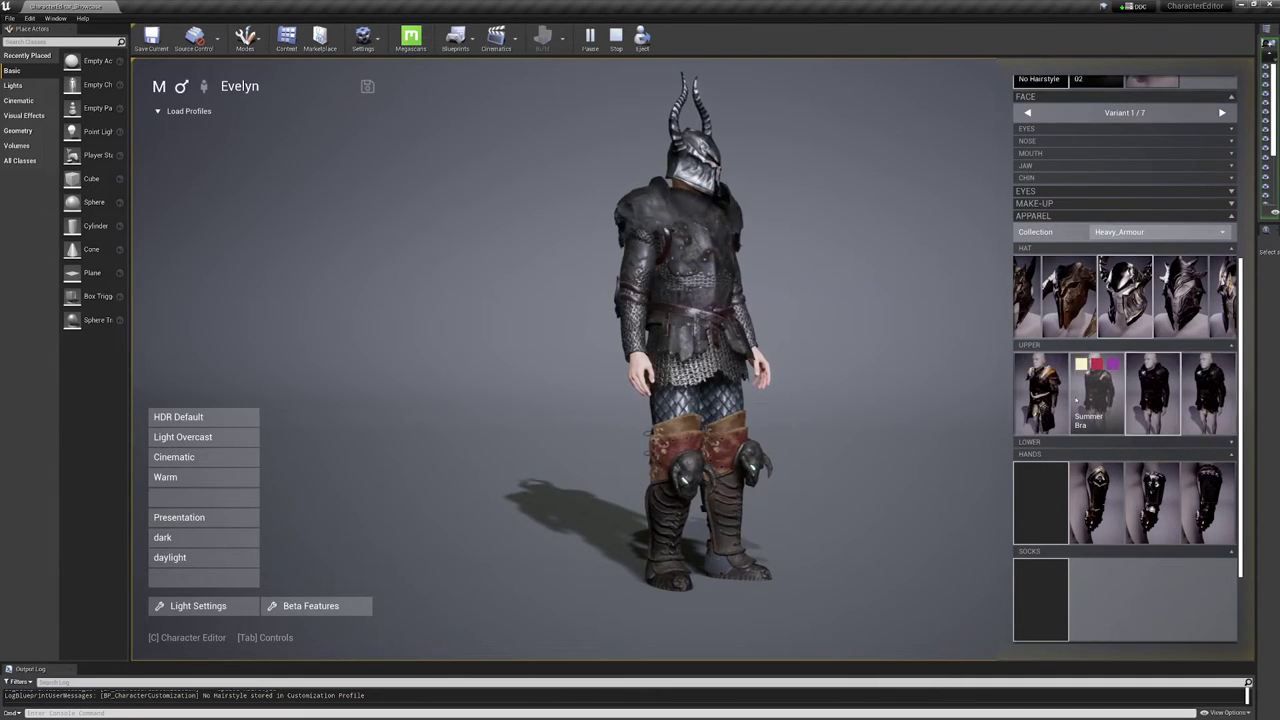
{"action": "left_click", "coordinate": [1086, 422]}
{"action": "left_click", "coordinate": [1096, 424]}
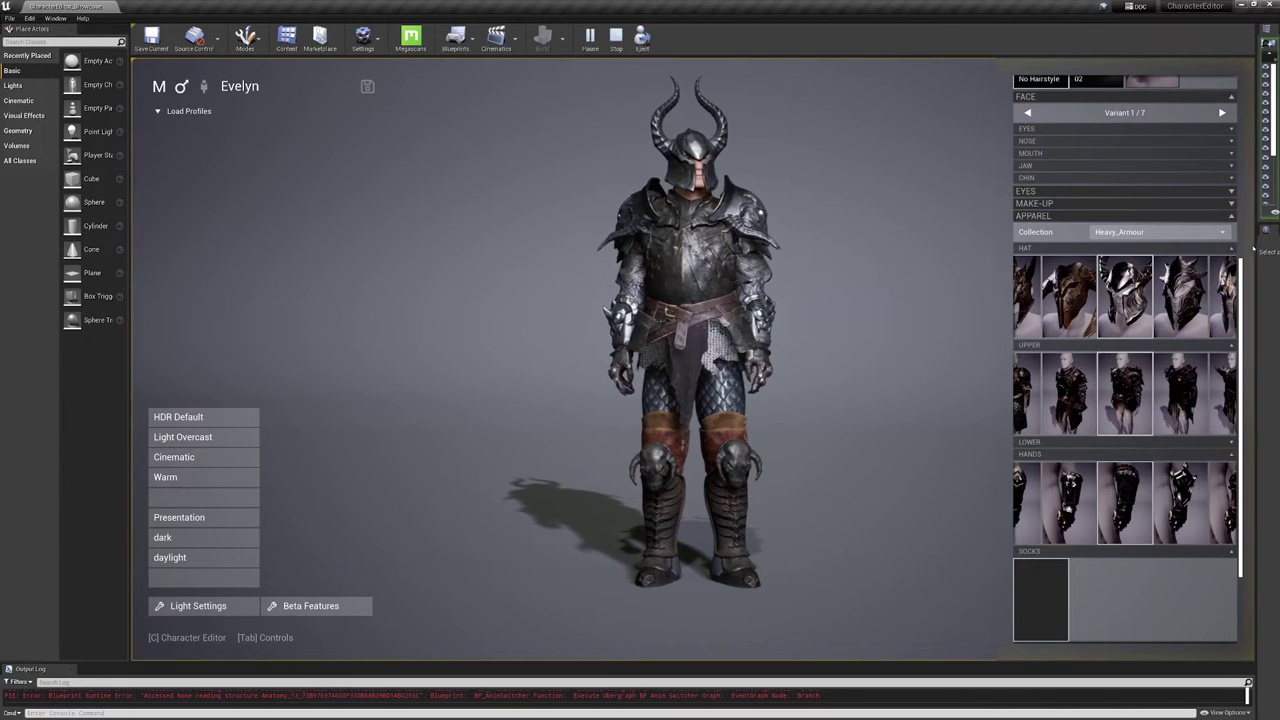
Switch the apparel to the FantasyArmour collection, randomize the outfit and put on the hooded light-coloured coat.
{"action": "scroll", "coordinate": [1240, 268], "scroll_direction": "up", "scroll_amount": 2}
{"action": "left_click", "coordinate": [1160, 290]}
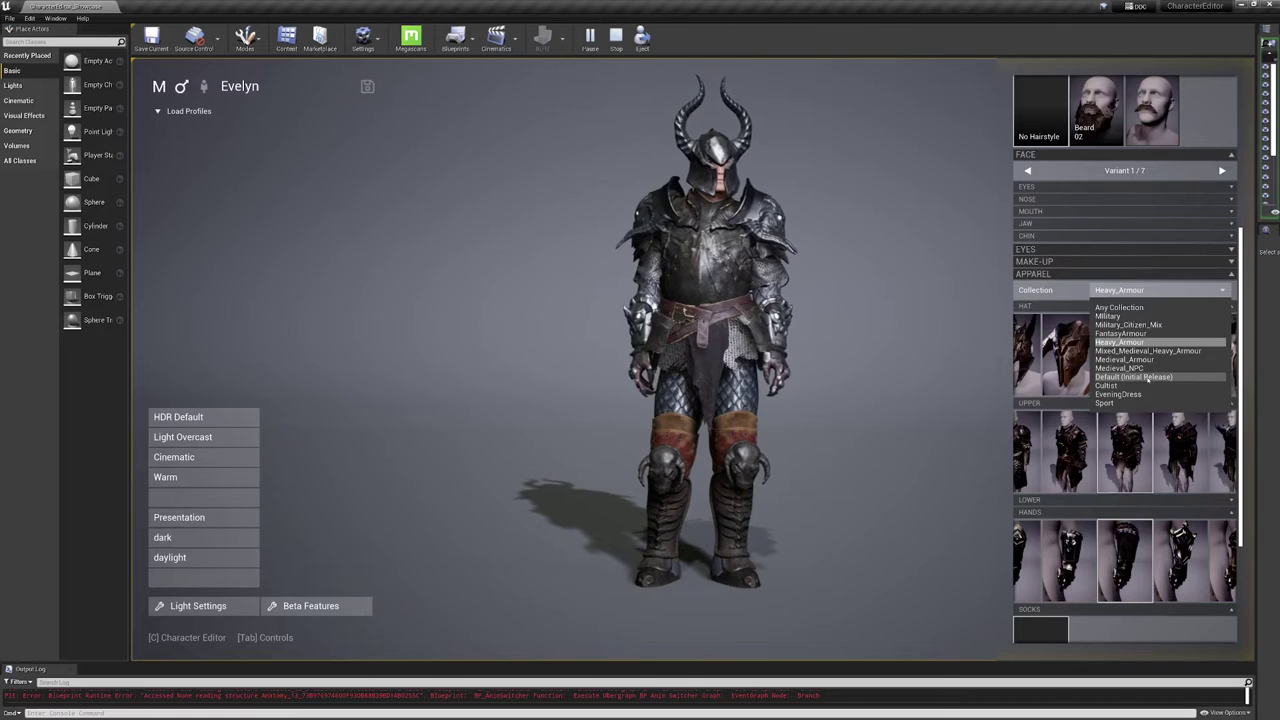
{"action": "left_click", "coordinate": [1120, 333]}
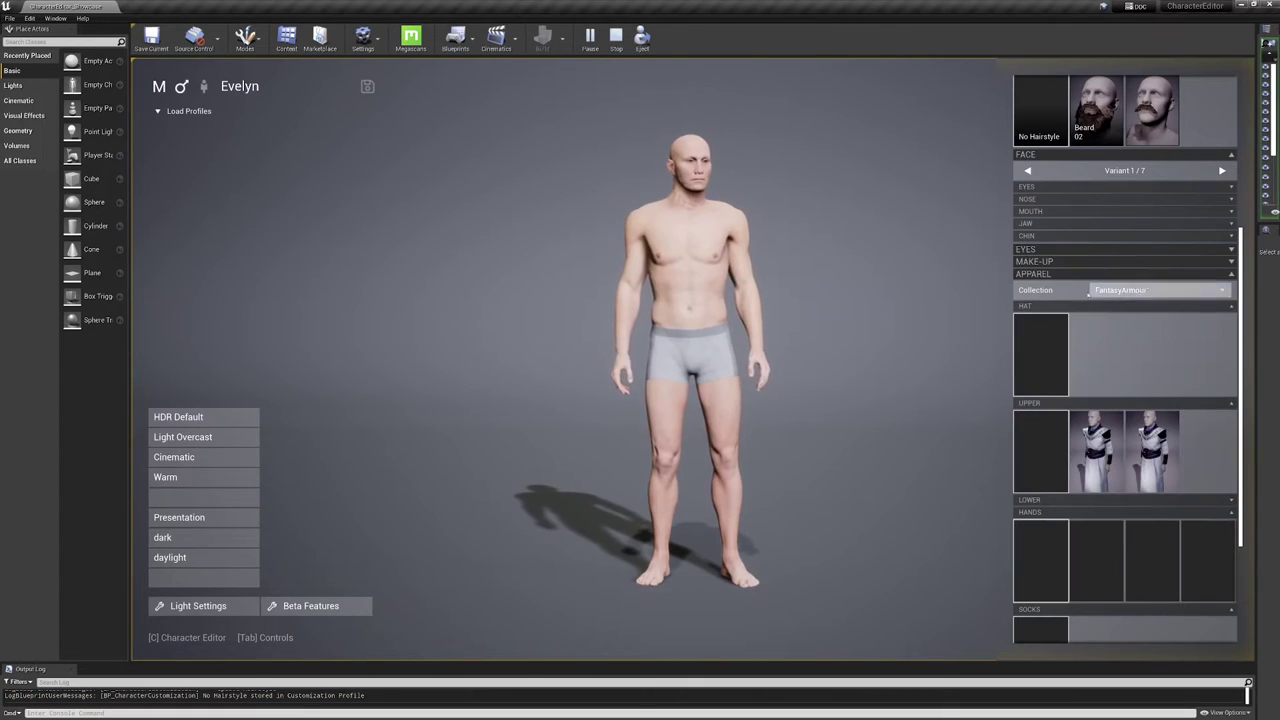
{"action": "left_click", "coordinate": [1022, 275]}
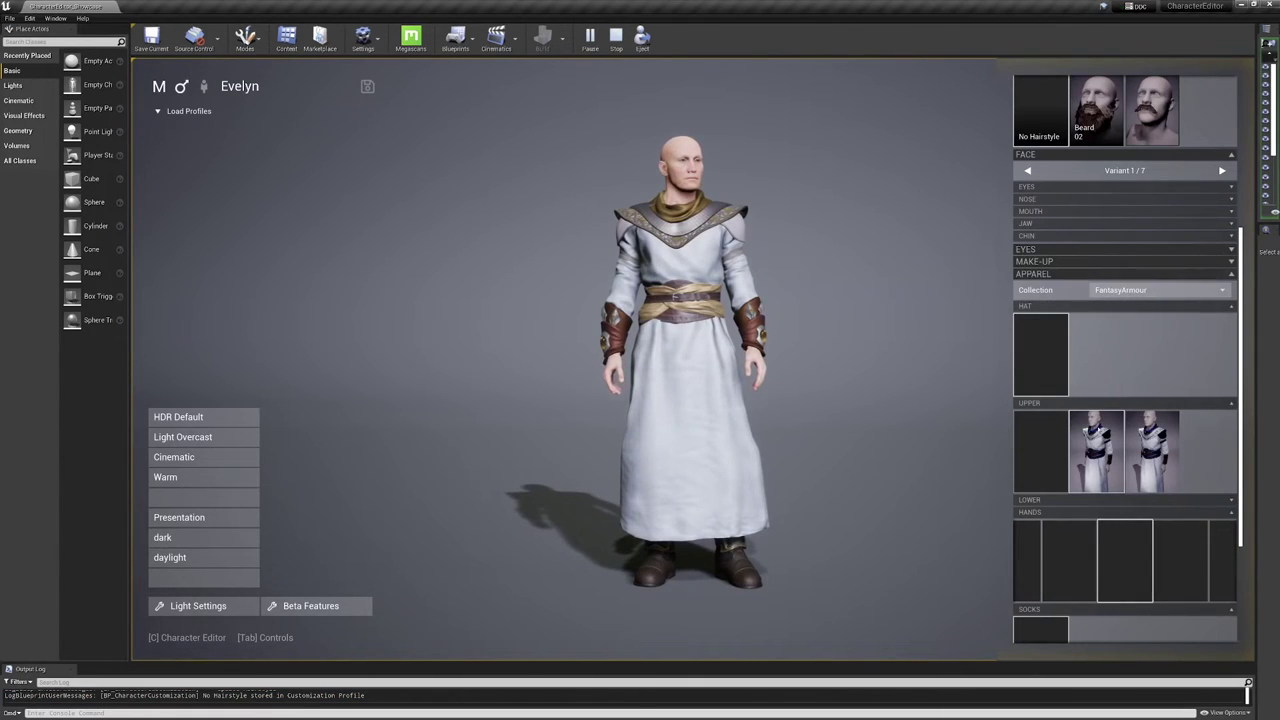
{"action": "left_click", "coordinate": [1147, 450]}
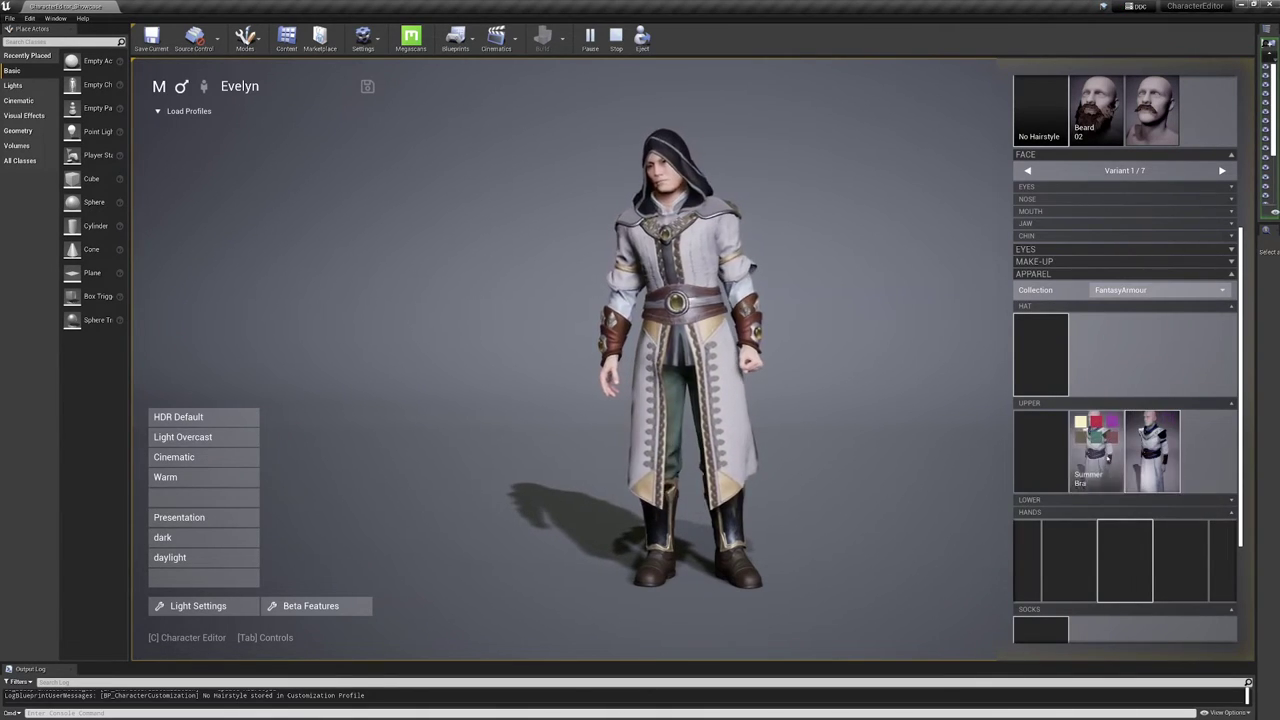
Put on the long belted FantasyArmour robe, cycle through its colour variants to the green one, and inspect it from behind.
{"action": "left_click", "coordinate": [1096, 440]}
{"action": "left_click", "coordinate": [1094, 423]}
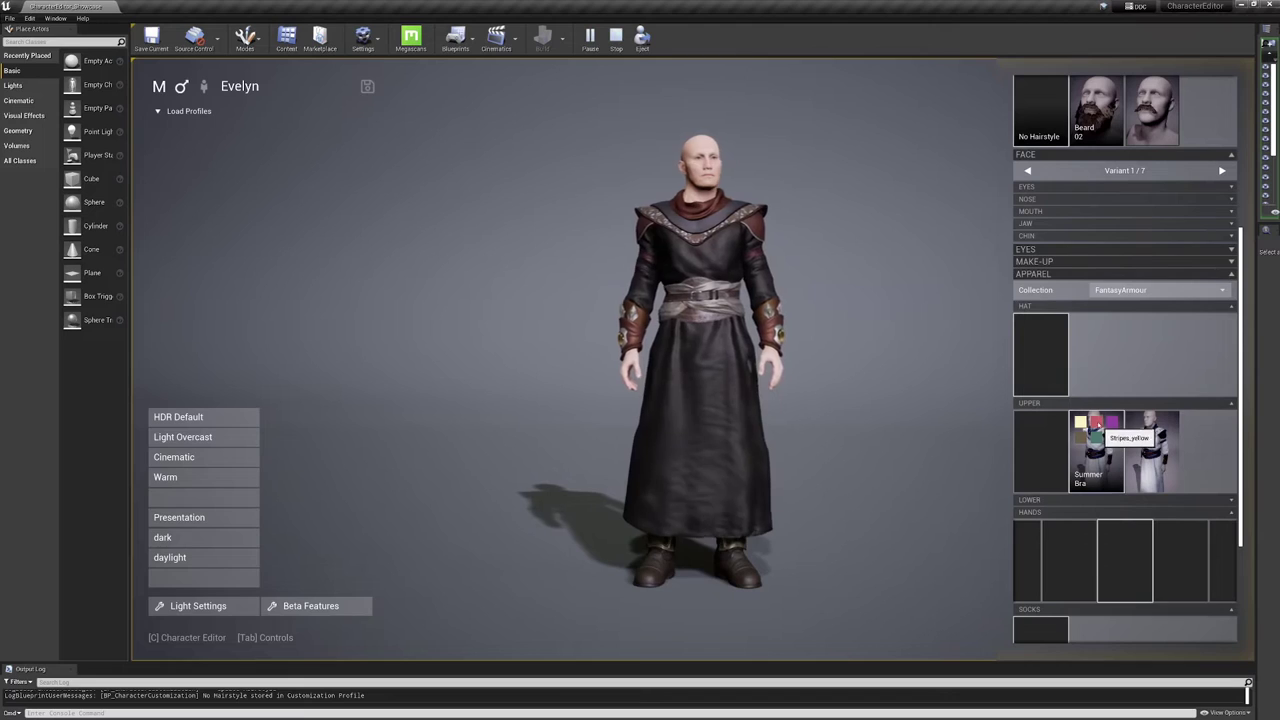
{"action": "left_click", "coordinate": [1114, 421]}
{"action": "left_click", "coordinate": [1084, 430]}
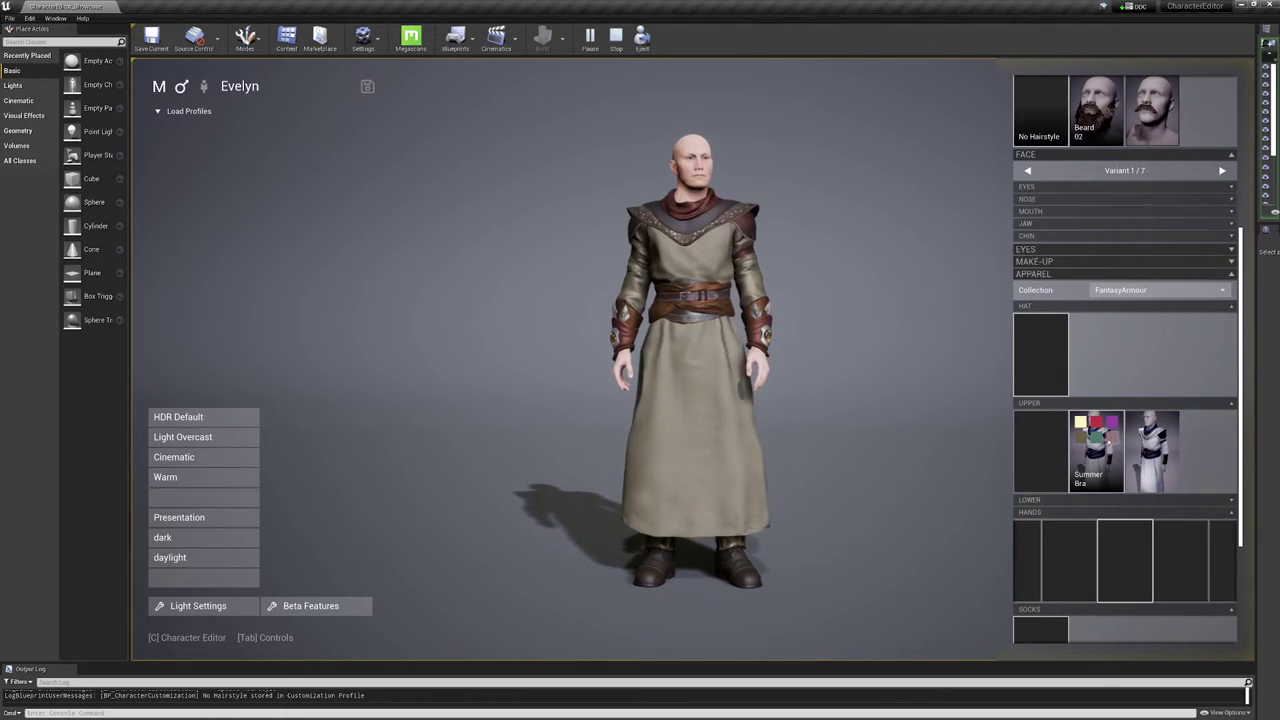
{"action": "left_click", "coordinate": [1098, 437]}
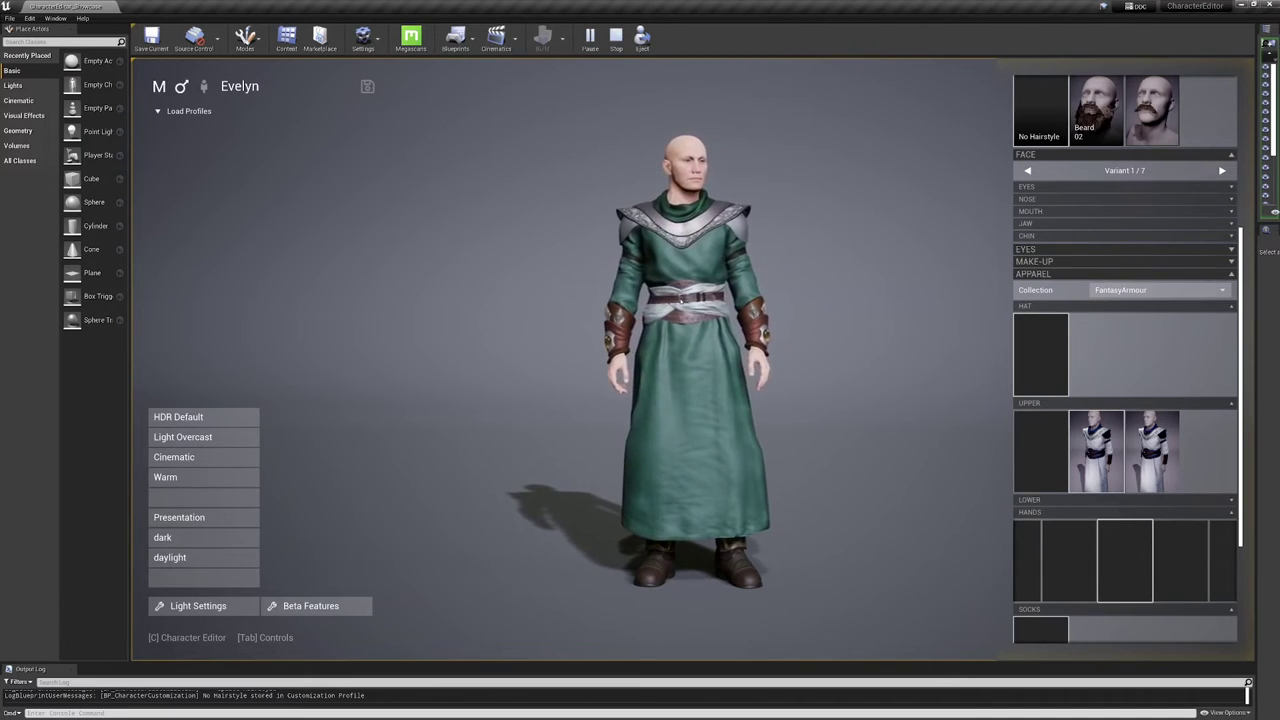
{"action": "left_click_drag", "start_coordinate": [681, 301], "coordinate": [819, 307]}
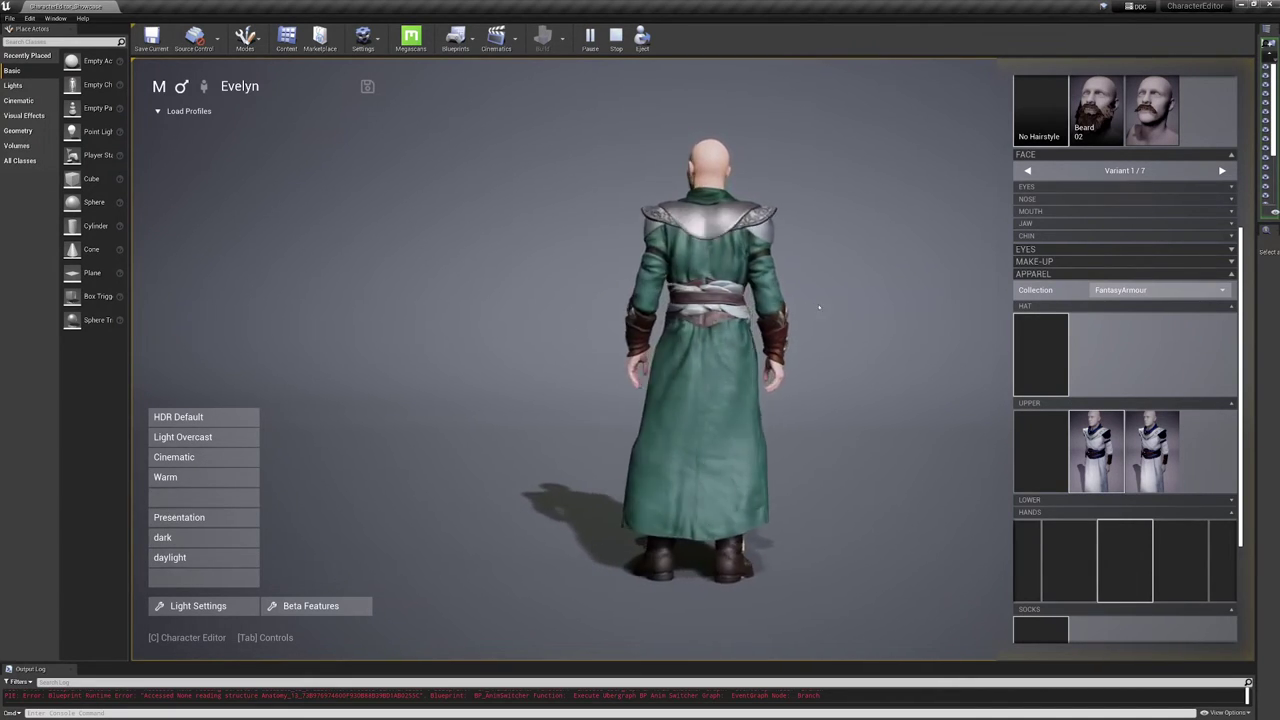
{"action": "left_click_drag", "start_coordinate": [751, 272], "coordinate": [611, 311]}
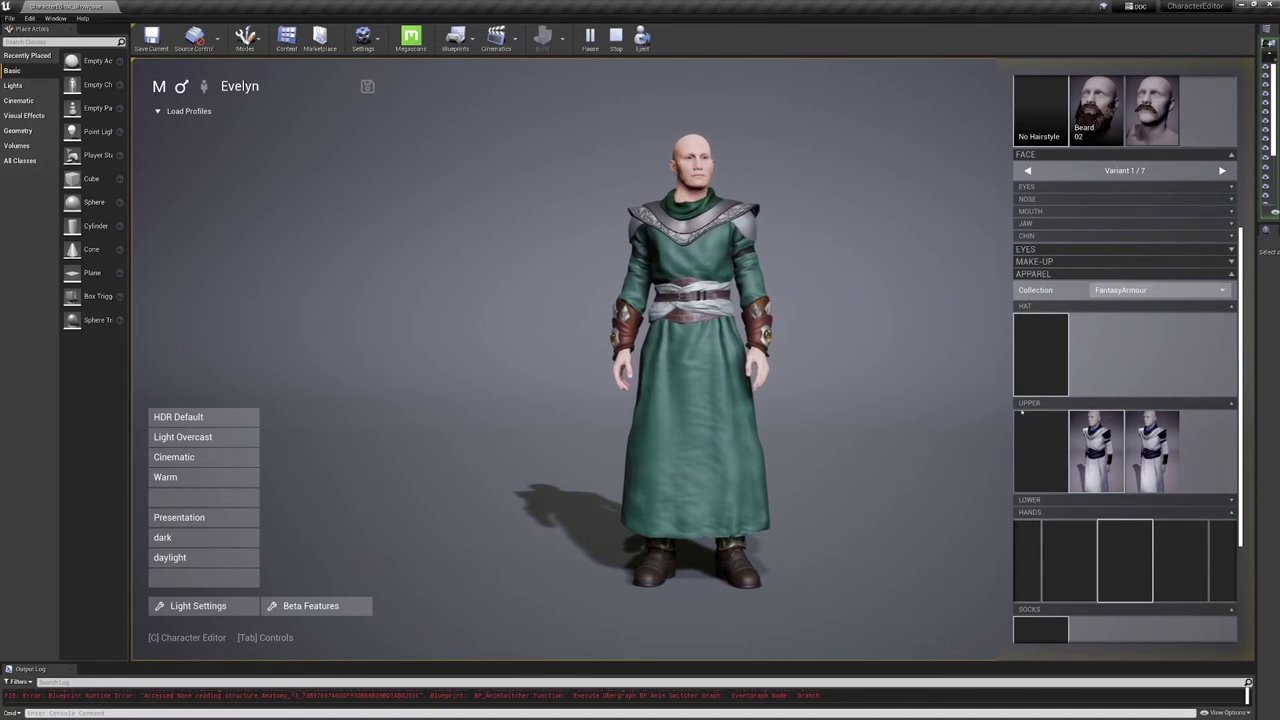
Dress the character in the hooded FantasyArmour coat and try its colour variants, ending with the blue one.
{"action": "left_click", "coordinate": [1148, 436]}
{"action": "left_click", "coordinate": [1142, 423]}
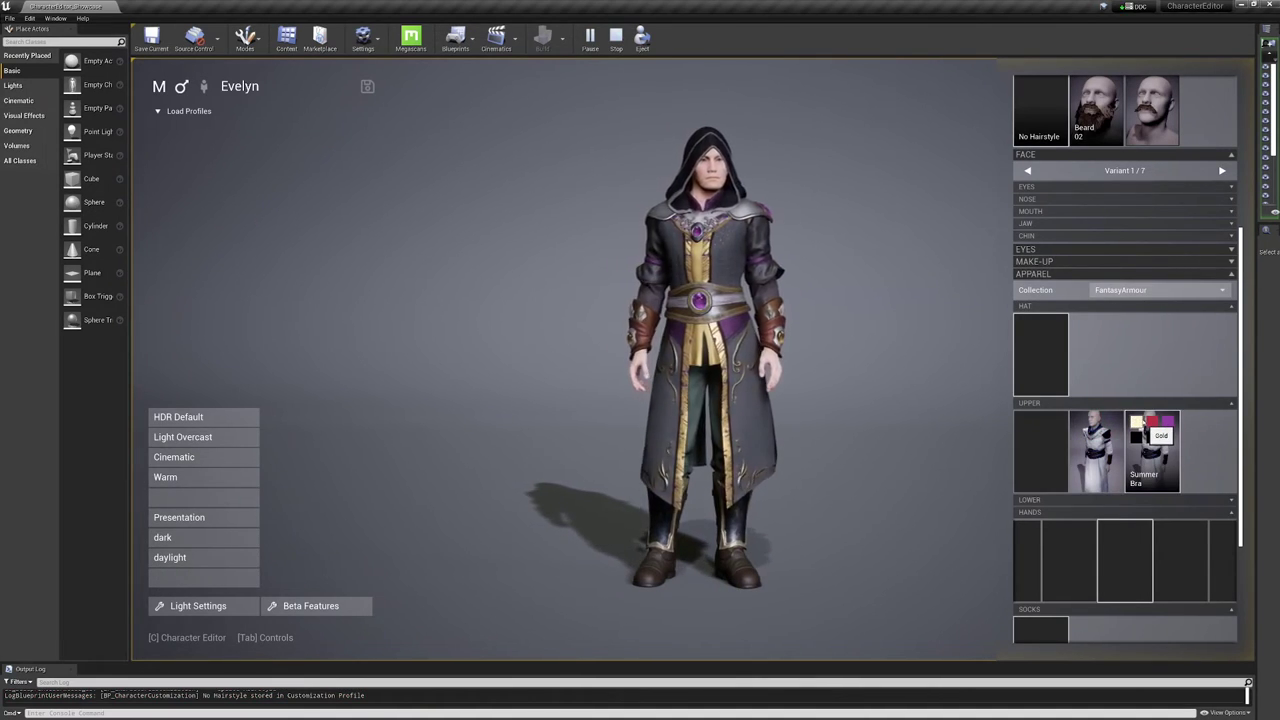
{"action": "left_click", "coordinate": [1153, 424]}
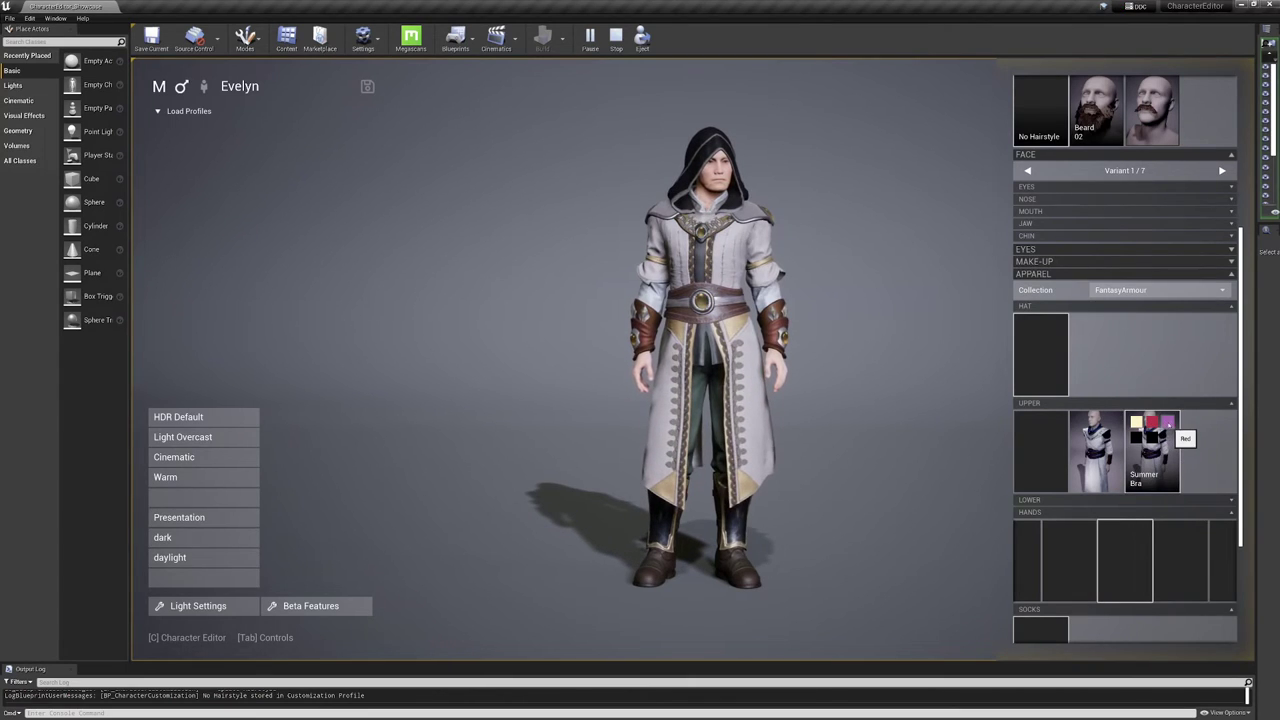
{"action": "left_click", "coordinate": [1168, 424]}
{"action": "left_click", "coordinate": [1153, 438]}
{"action": "left_click", "coordinate": [1137, 439]}
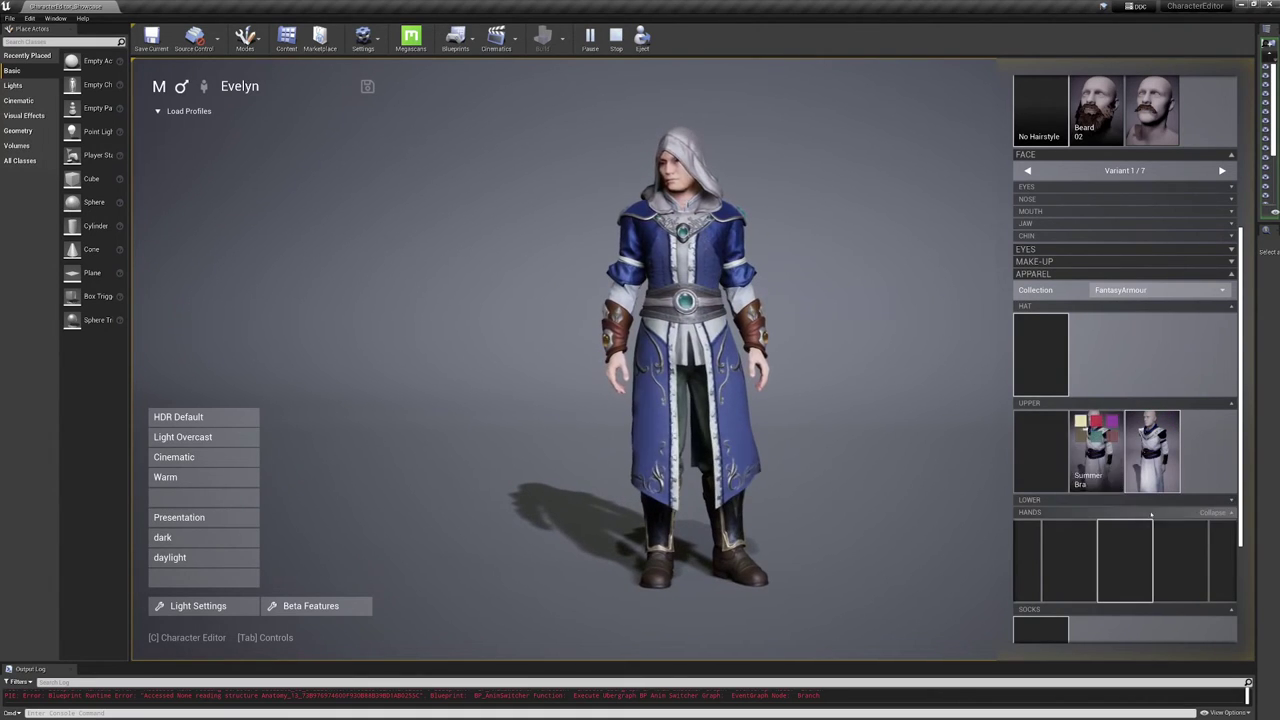
List the FantasyArmour lower garments and change the hooded coat to its white variant with the black hood.
{"action": "left_click", "coordinate": [1080, 500]}
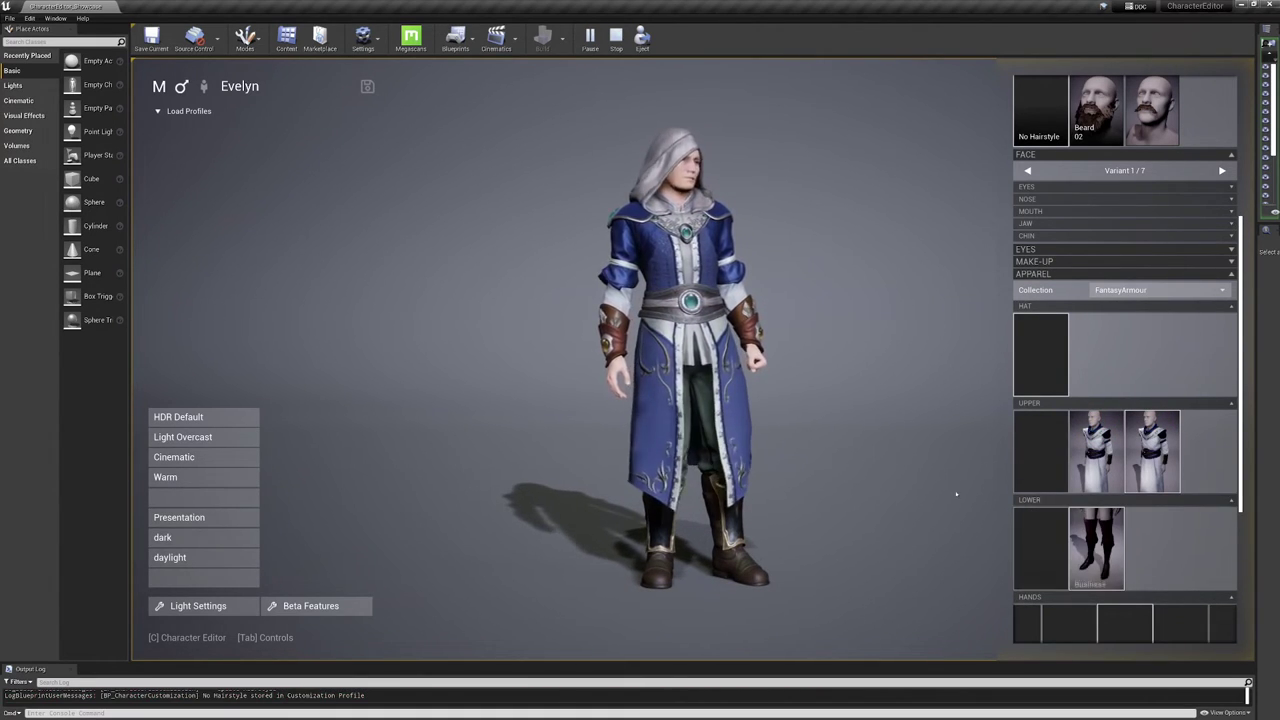
{"action": "left_click_drag", "start_coordinate": [954, 491], "coordinate": [866, 491]}
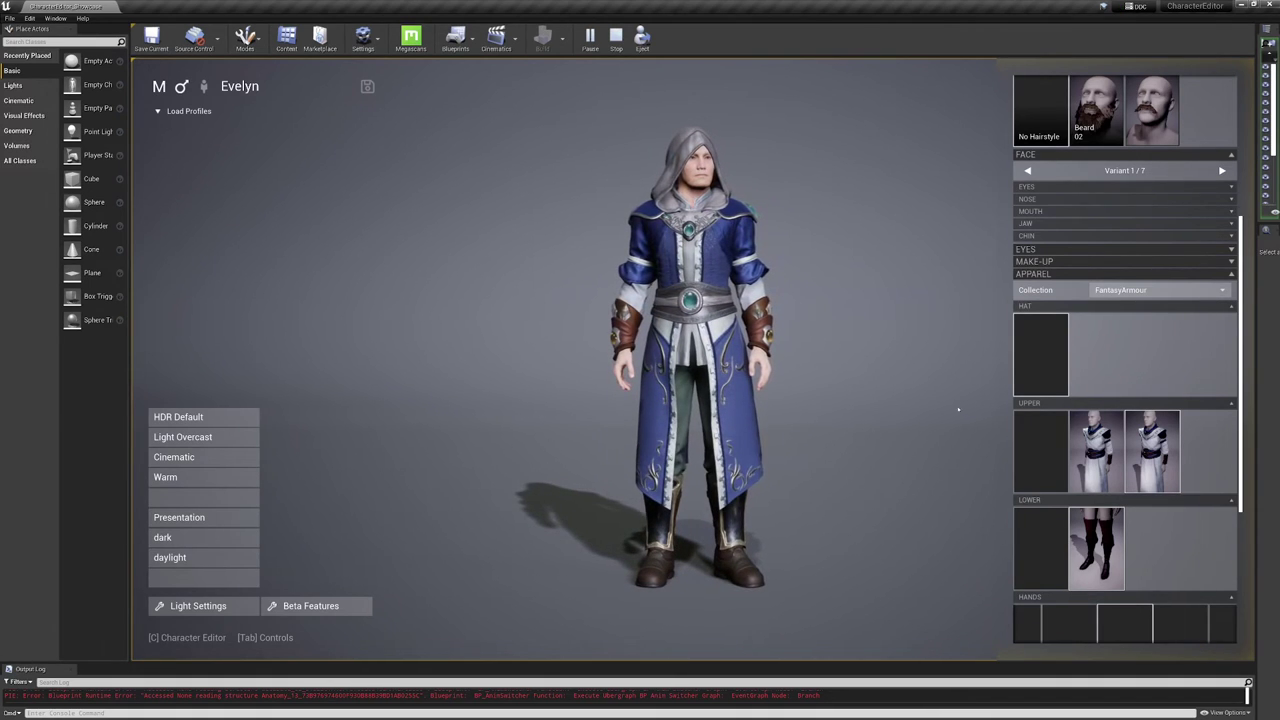
{"action": "left_click", "coordinate": [1096, 450]}
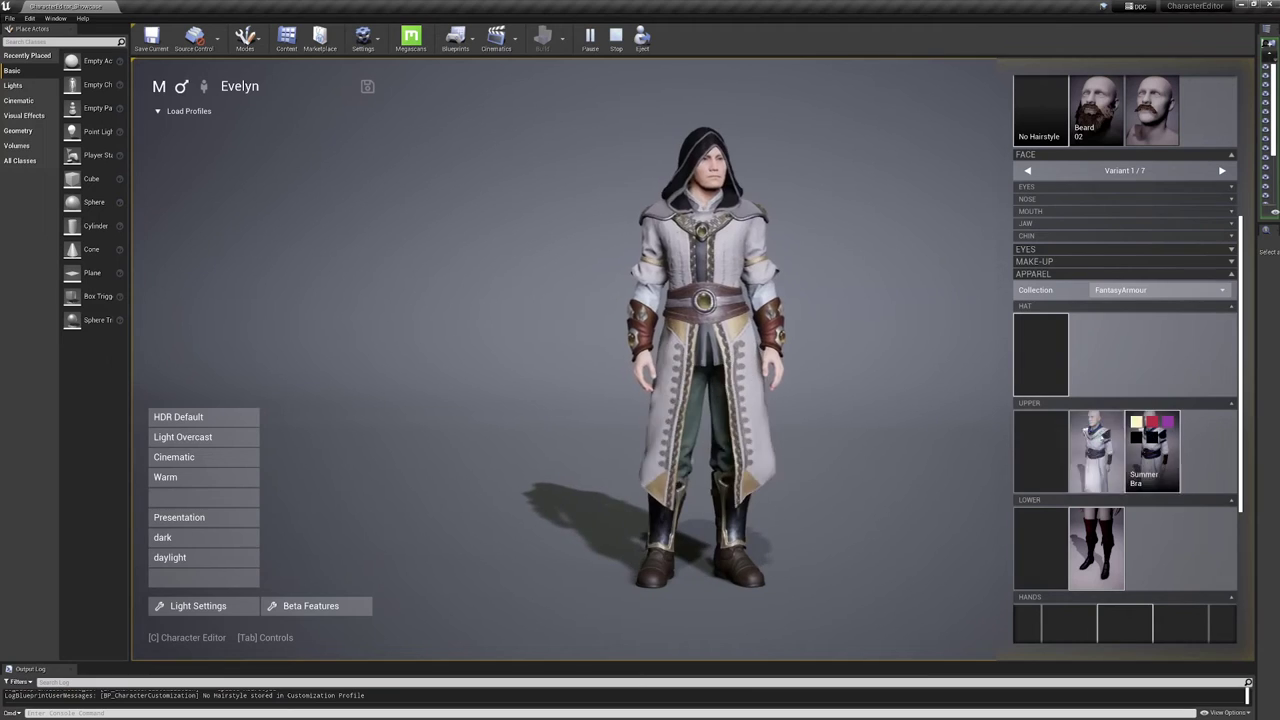
Set the Presentation lighting and dress the character in the first hooded upper garment of the Cultist collection.
{"action": "left_click", "coordinate": [1130, 290]}
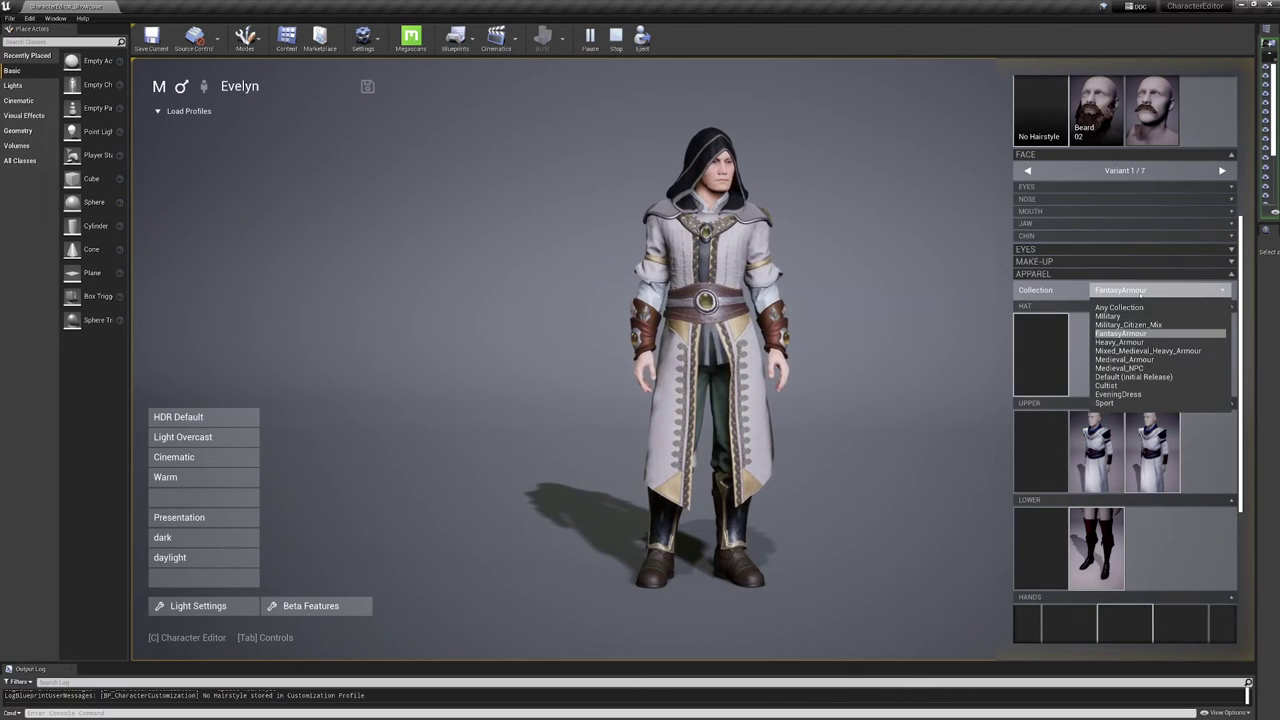
{"action": "left_click", "coordinate": [203, 517]}
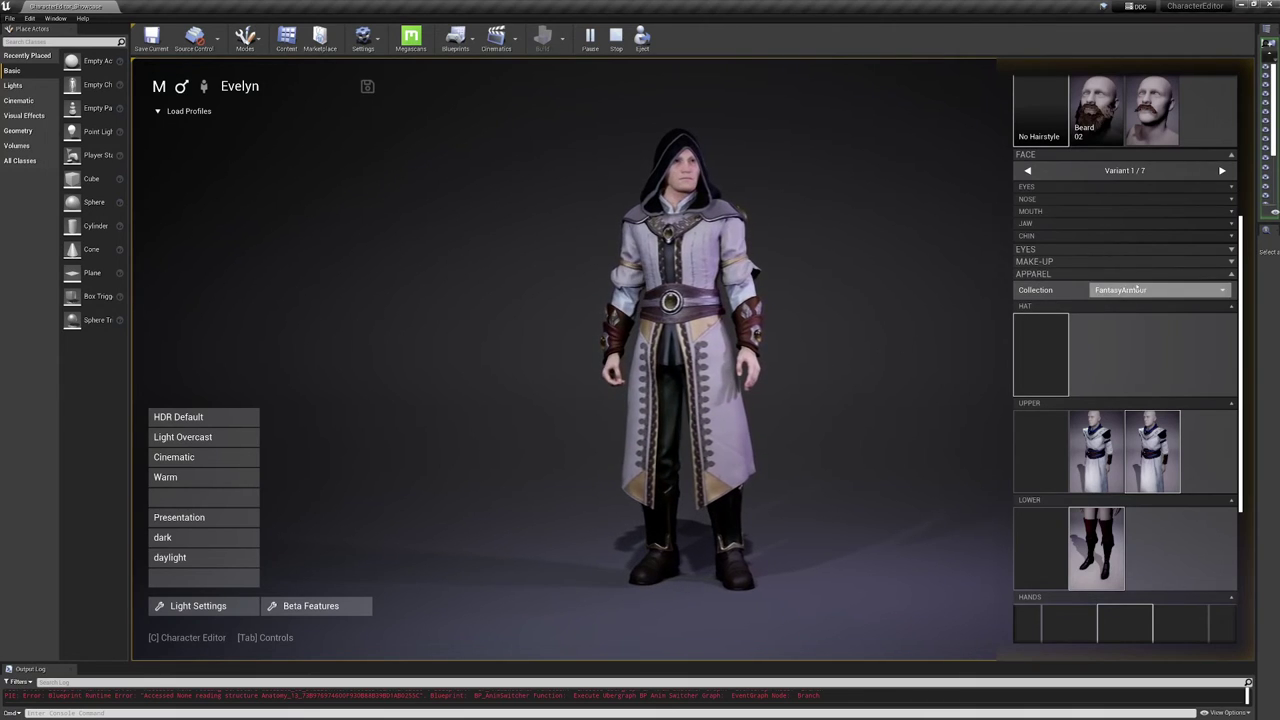
{"action": "left_click", "coordinate": [1110, 290]}
{"action": "left_click", "coordinate": [1106, 385]}
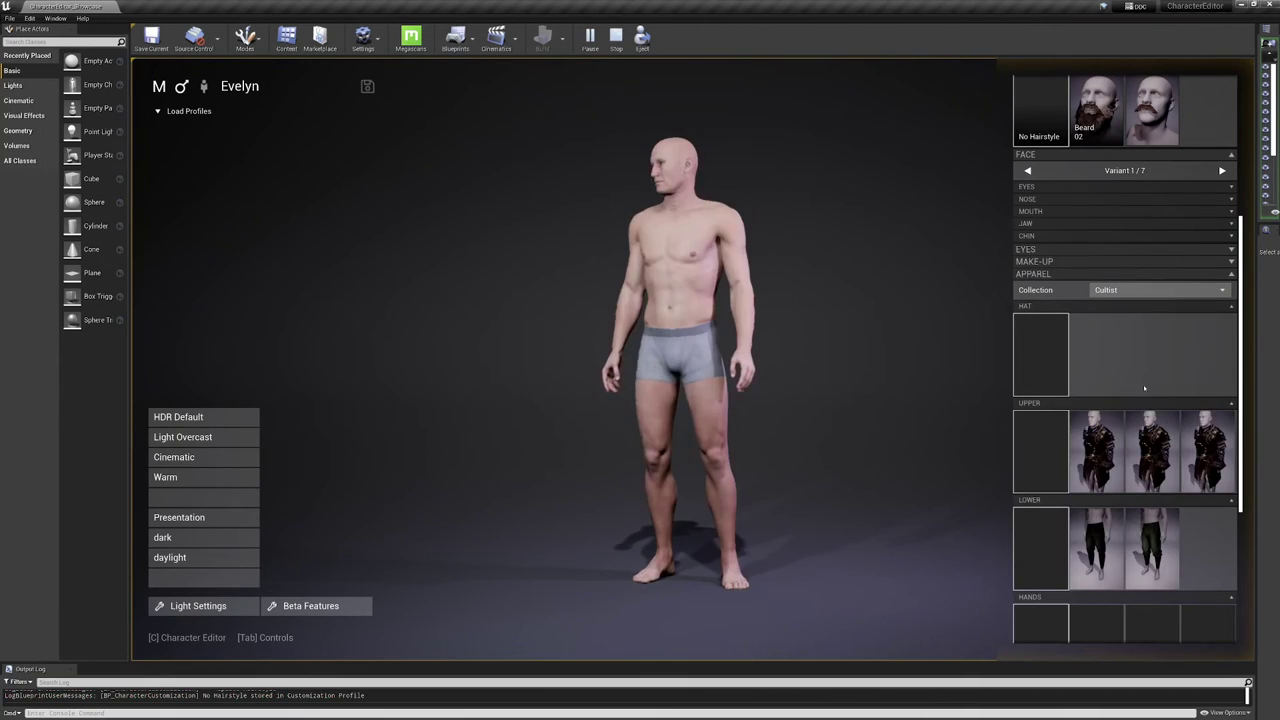
{"action": "left_click", "coordinate": [1112, 450]}
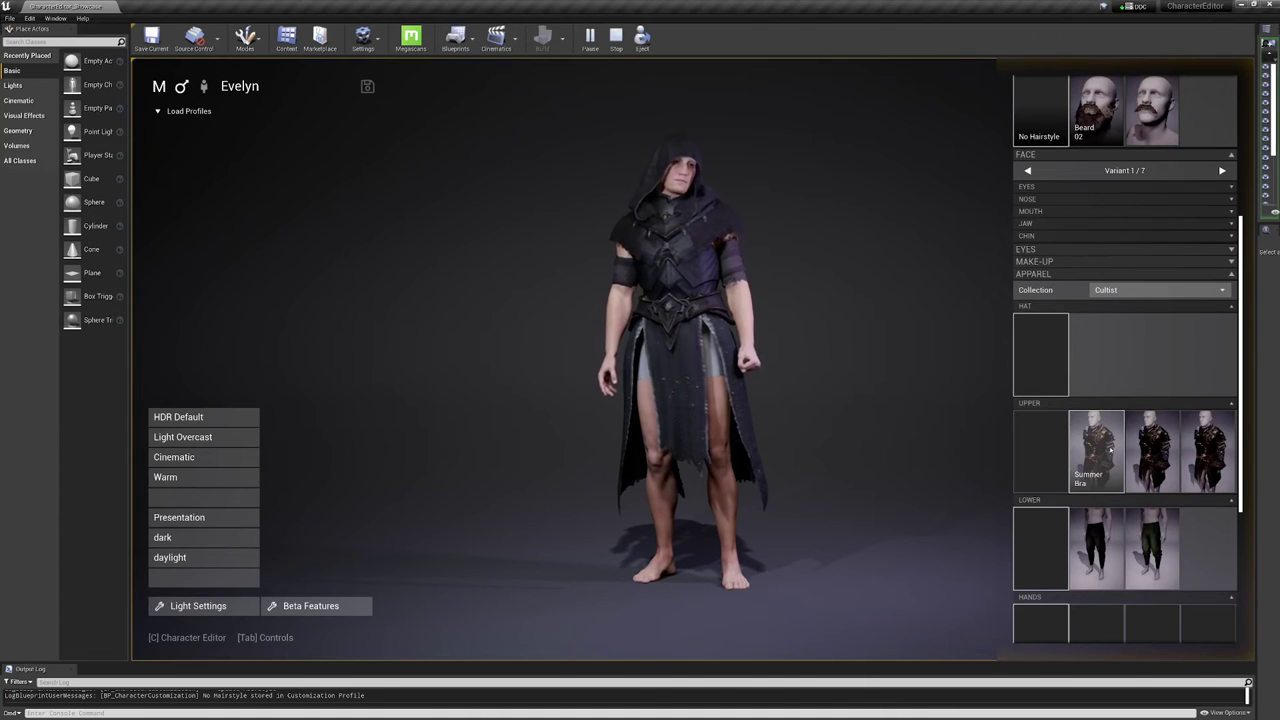
Try the second Cultist upper garment, the long robe with shoulder pieces, and return to the hooded first one.
{"action": "key", "text": "Right"}
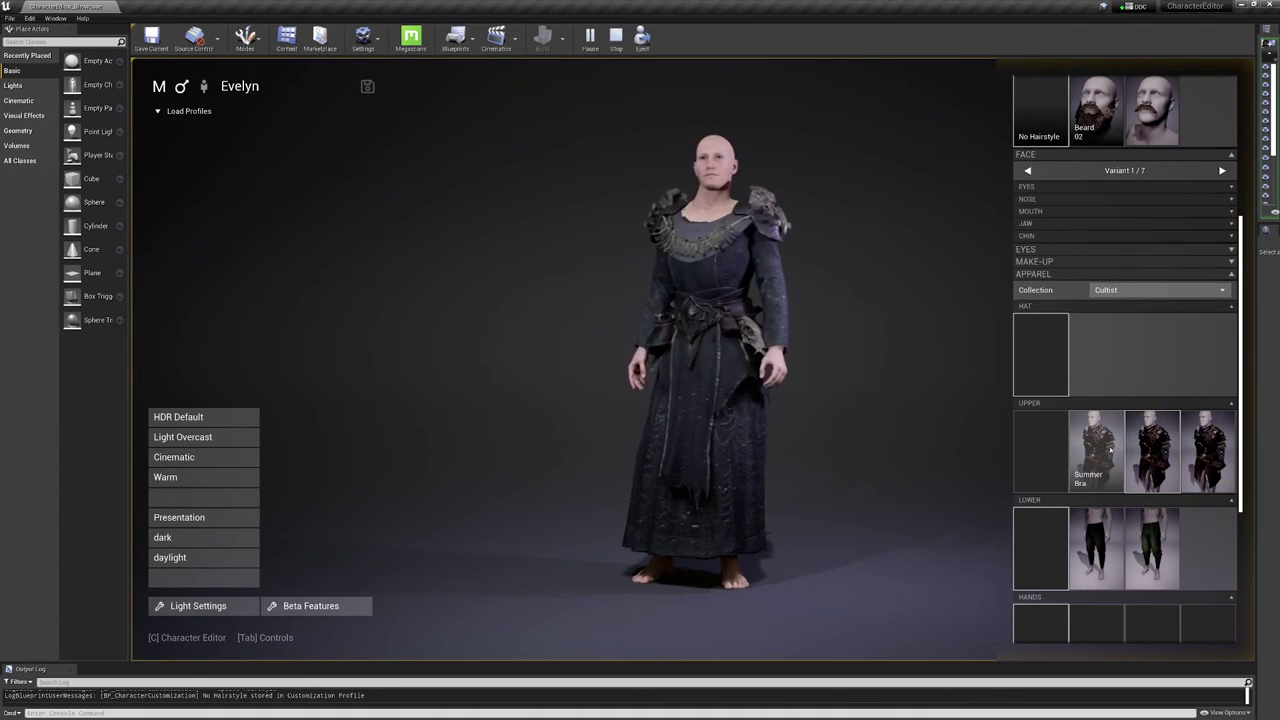
{"action": "left_click", "coordinate": [1110, 450]}
{"action": "left_click", "coordinate": [1110, 450]}
Add Cultist trousers under the hooded outfit, ending with the second pair, and randomize the hand apparel.
{"action": "left_click", "coordinate": [1108, 555]}
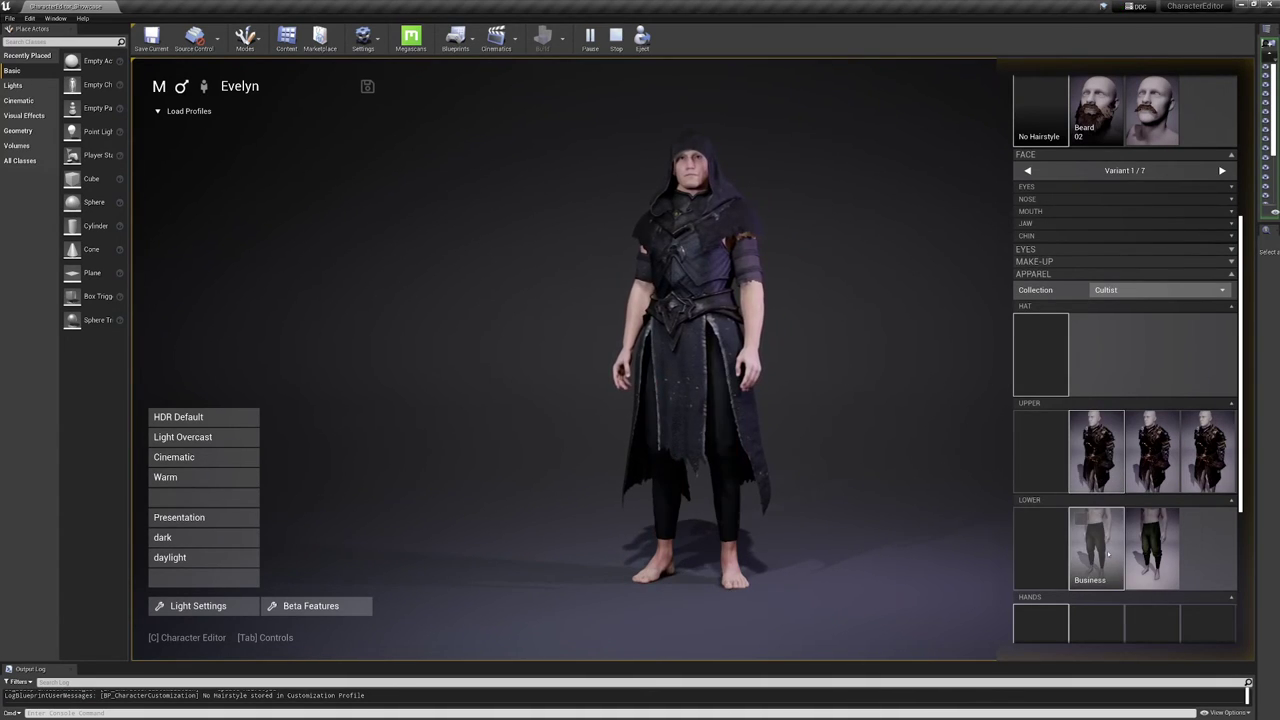
{"action": "left_click", "coordinate": [1020, 597]}
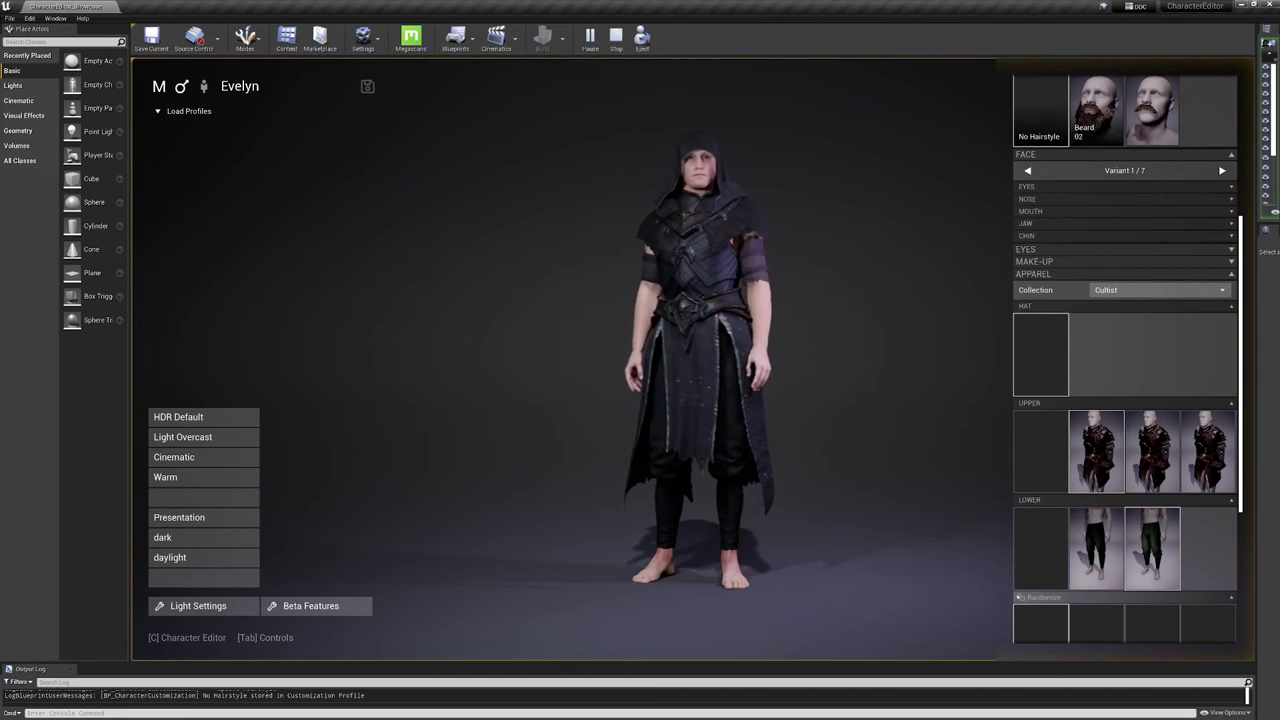
{"action": "left_click", "coordinate": [1020, 597]}
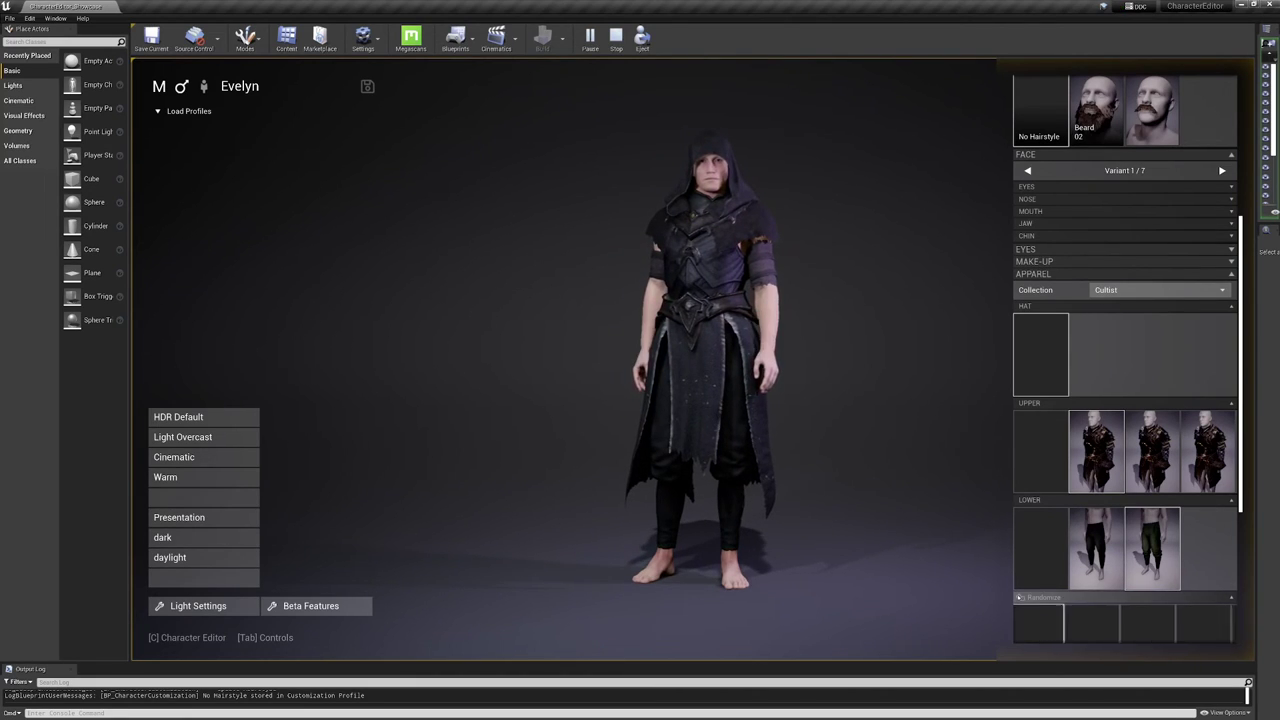
{"action": "left_click_drag", "start_coordinate": [785, 459], "coordinate": [852, 465]}
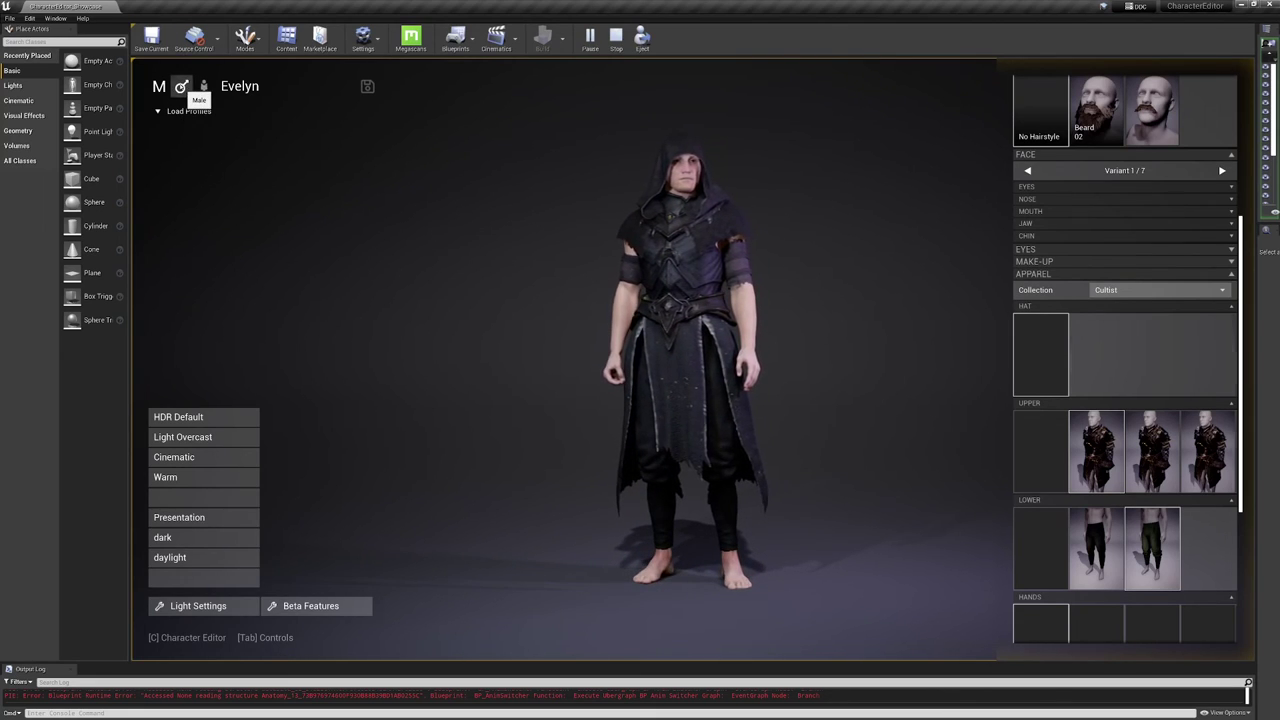
Switch the character to female and try the first two FantasyArmour upper garments, ending with the purple-trimmed long coat.
{"action": "left_click", "coordinate": [181, 87]}
{"action": "left_click", "coordinate": [1158, 193]}
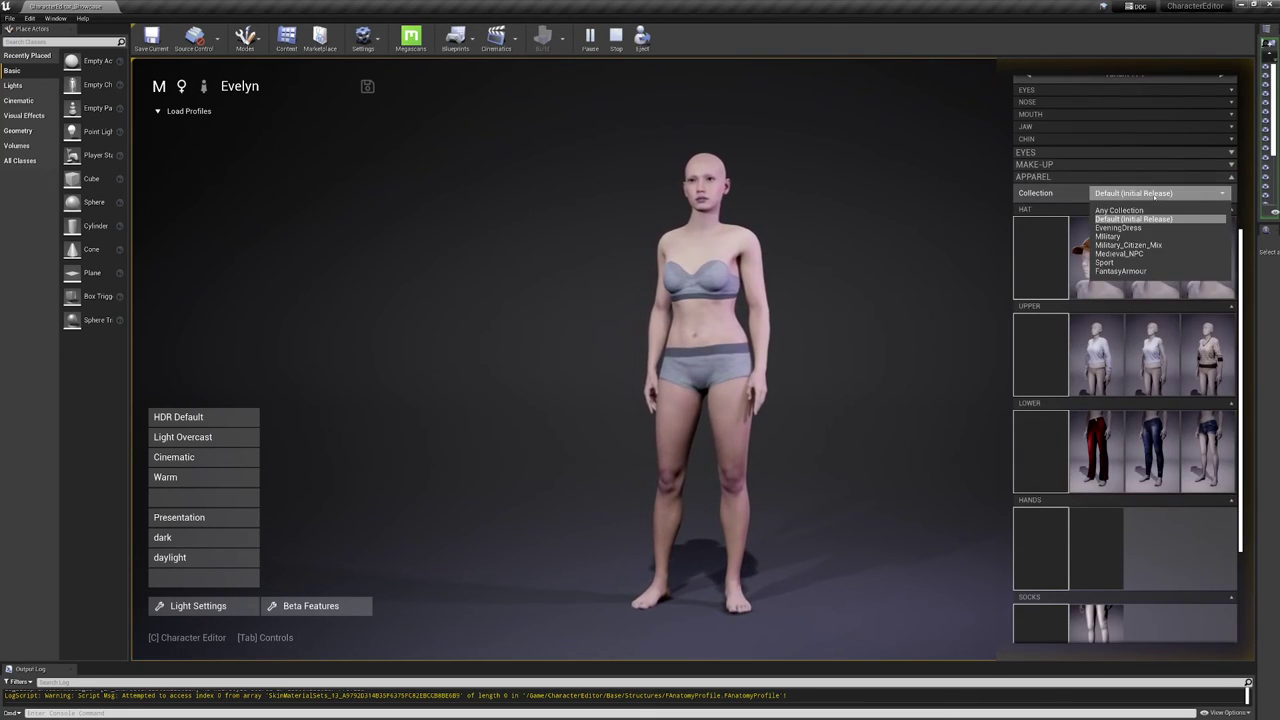
{"action": "left_click", "coordinate": [1120, 271]}
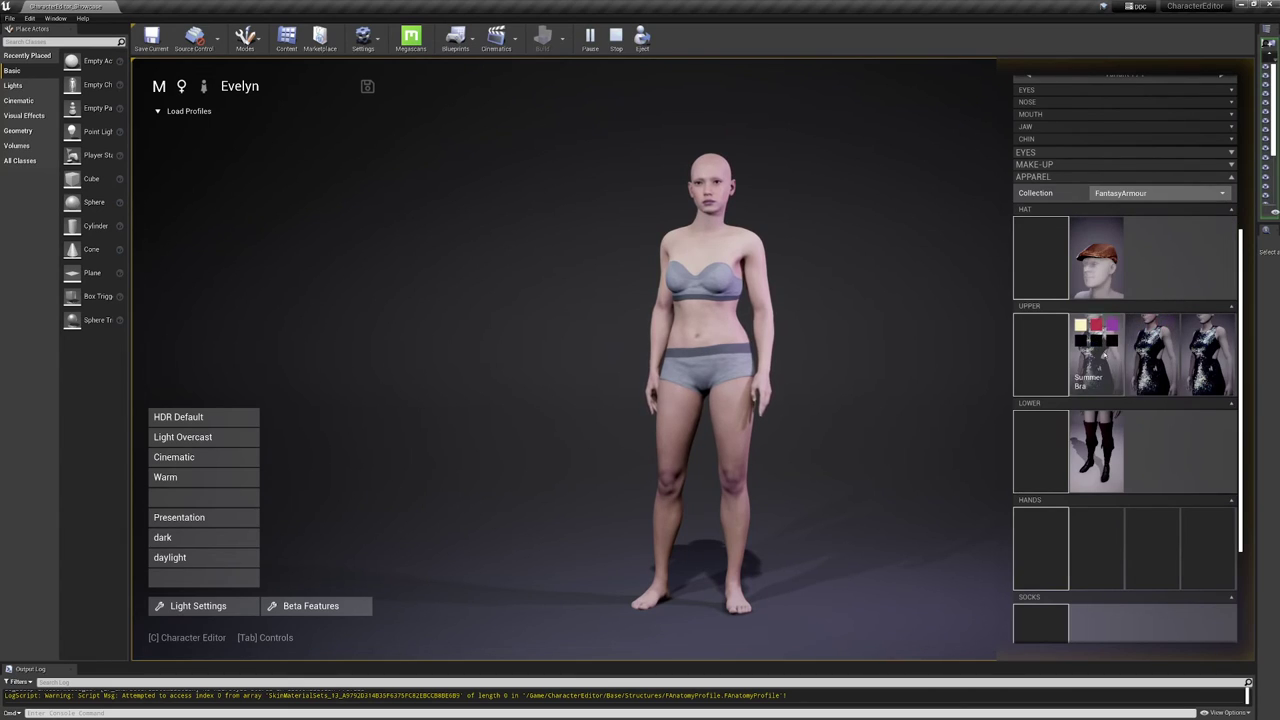
{"action": "left_click", "coordinate": [1096, 355]}
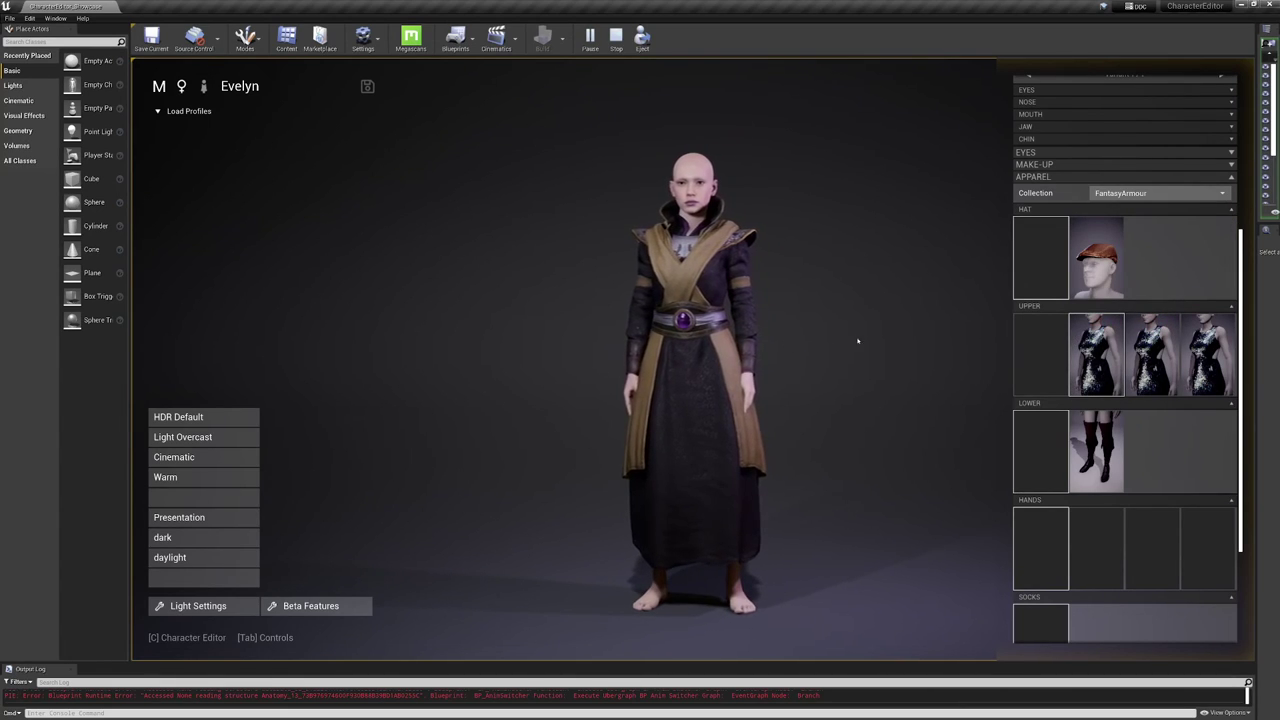
{"action": "left_click", "coordinate": [1150, 362]}
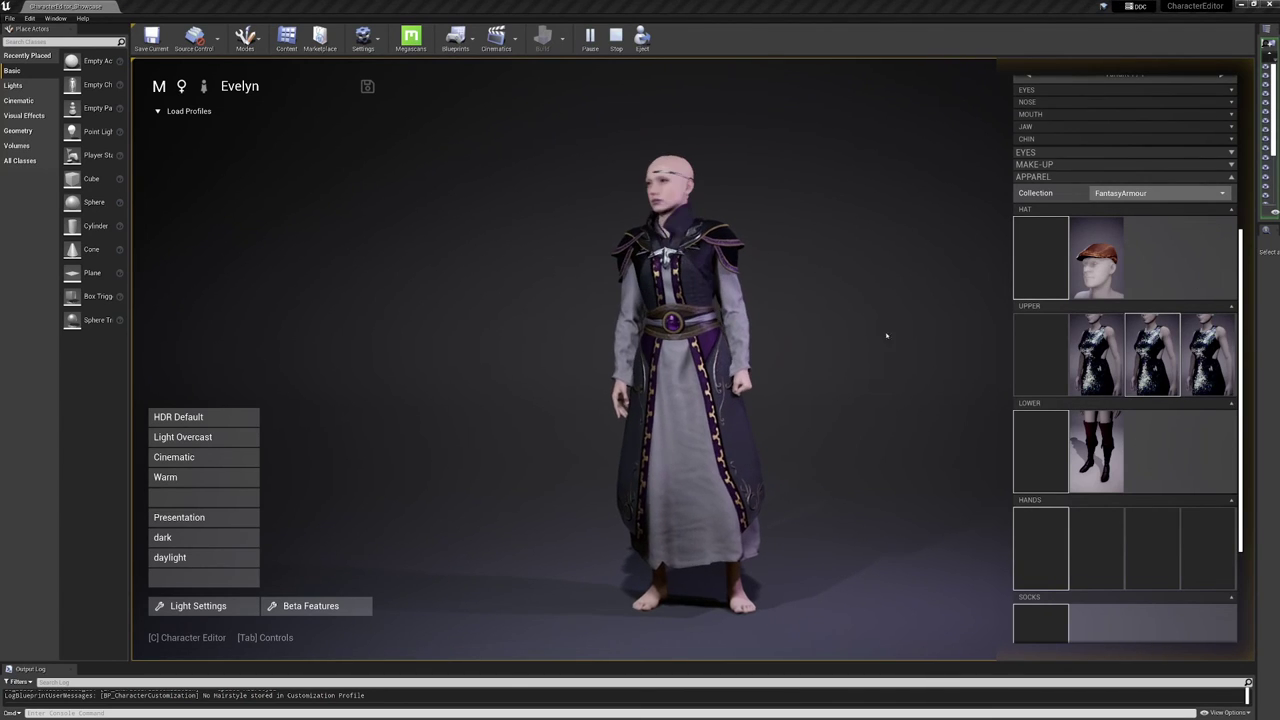
Browse the Medieval_NPC upper garments on the female character, ending with the purple blouse, leather vest and grey skirt.
{"action": "left_click", "coordinate": [1137, 193]}
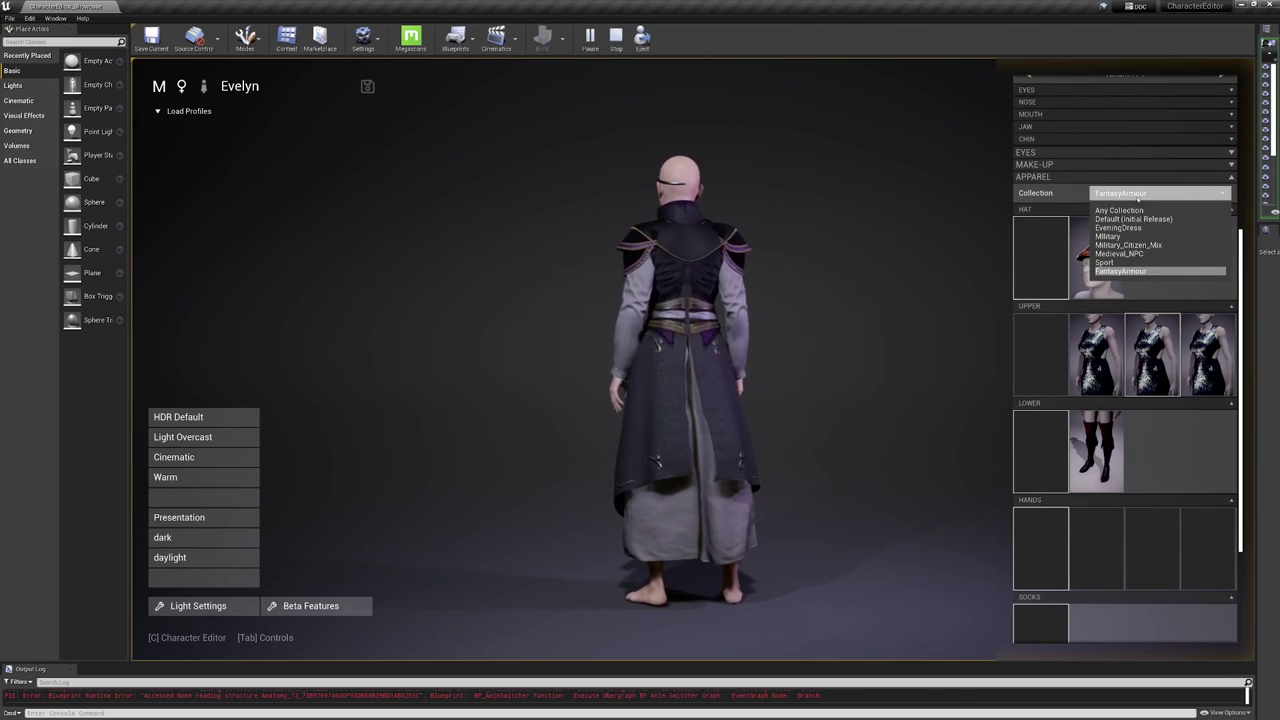
{"action": "left_click", "coordinate": [1119, 253]}
{"action": "scroll", "coordinate": [1150, 365], "scroll_direction": "down", "scroll_amount": 2}
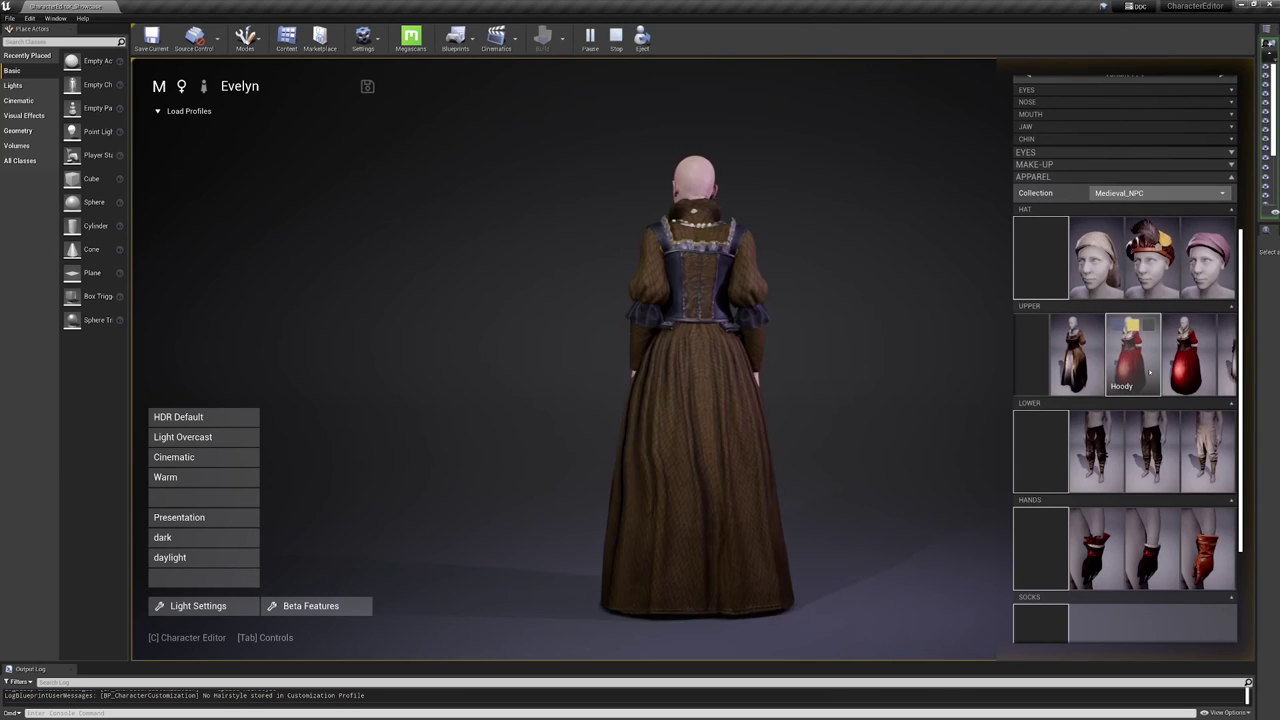
{"action": "scroll", "coordinate": [1150, 372], "scroll_direction": "down", "scroll_amount": 4}
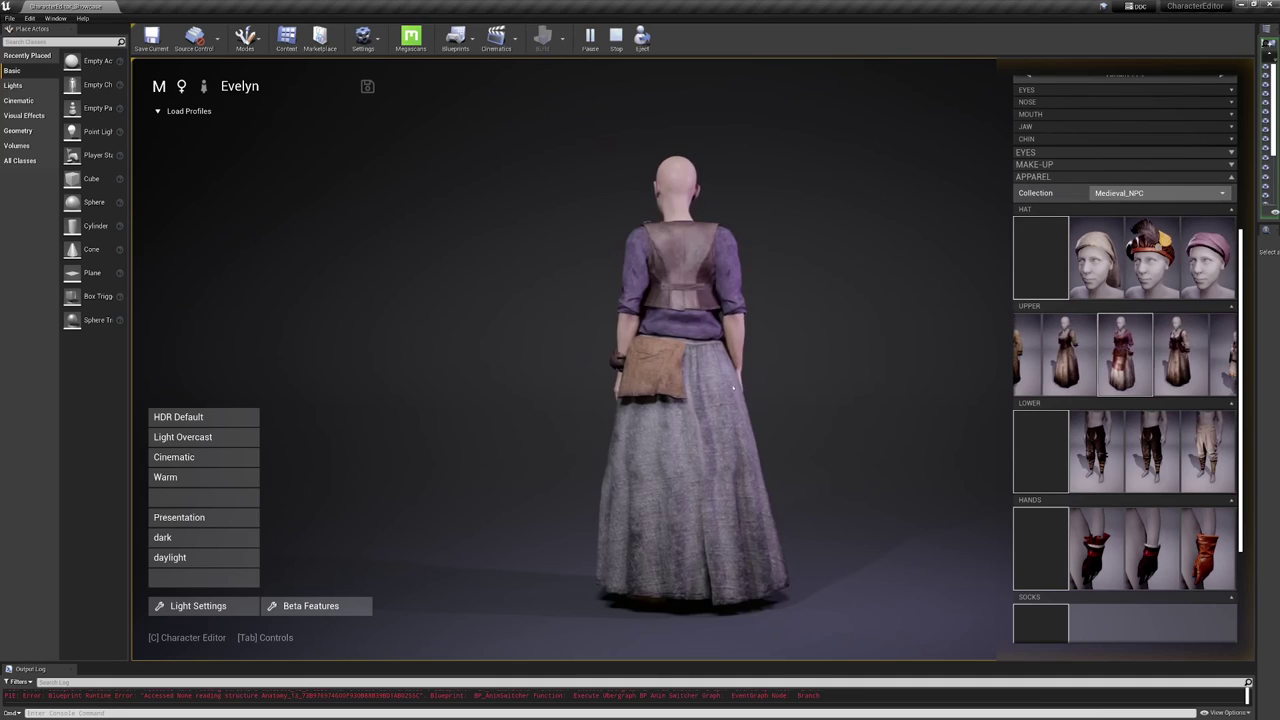